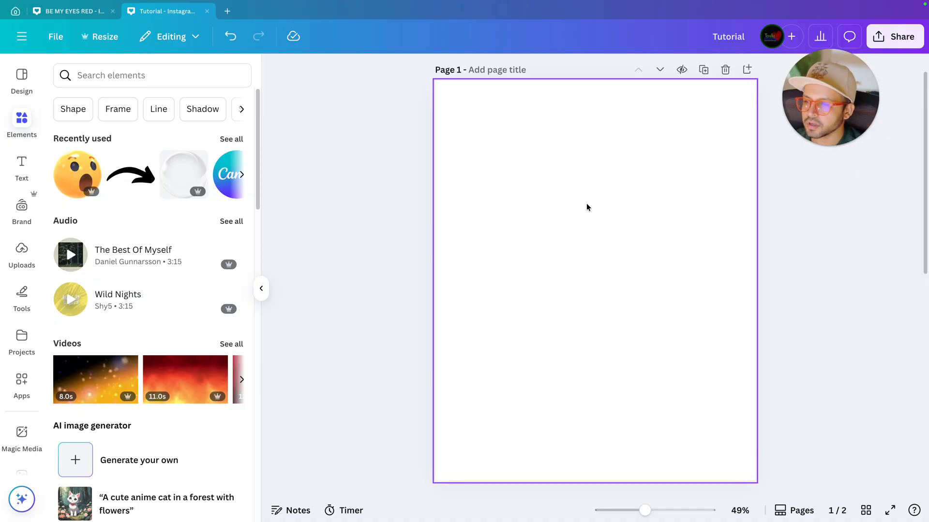
Look over the blank first page and the glasses photos and brand logos collected on page 2
{"action": "scroll", "coordinate": [586, 207], "scroll_direction": "down", "scroll_amount": 7}
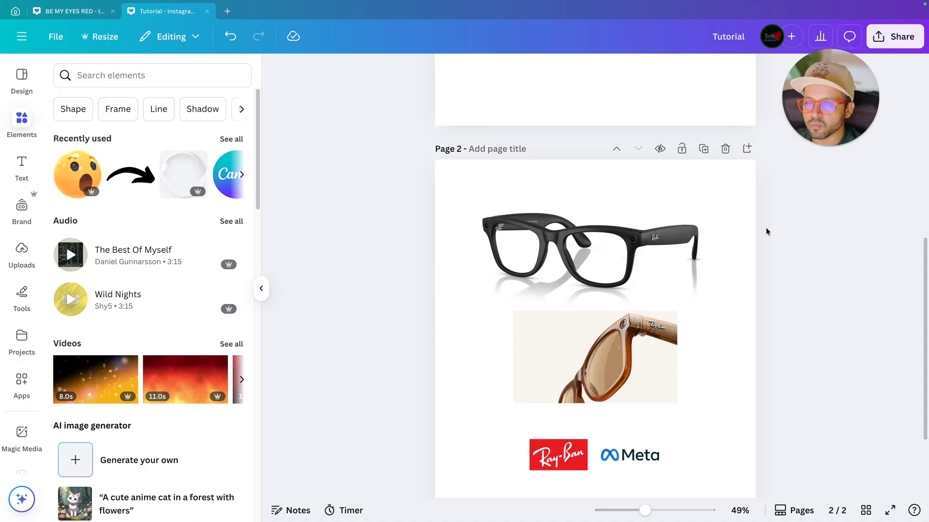
{"action": "scroll", "coordinate": [766, 231], "scroll_direction": "up", "scroll_amount": 4}
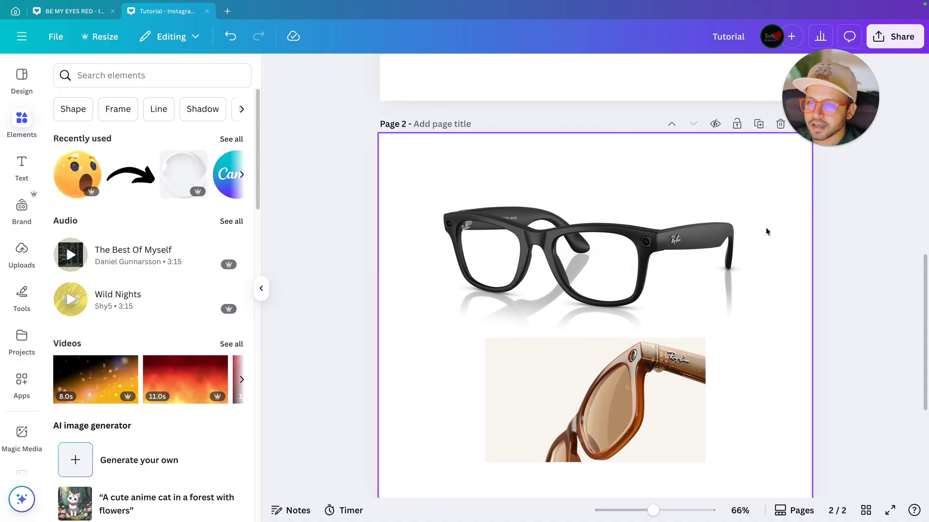
{"action": "scroll", "coordinate": [755, 222], "scroll_direction": "down", "scroll_amount": 1}
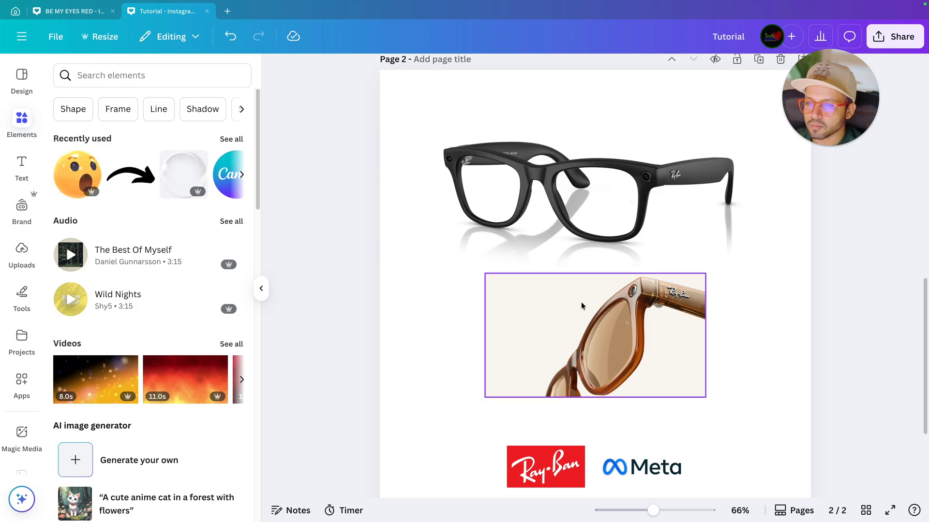
{"action": "scroll", "coordinate": [580, 319], "scroll_direction": "down", "scroll_amount": 3}
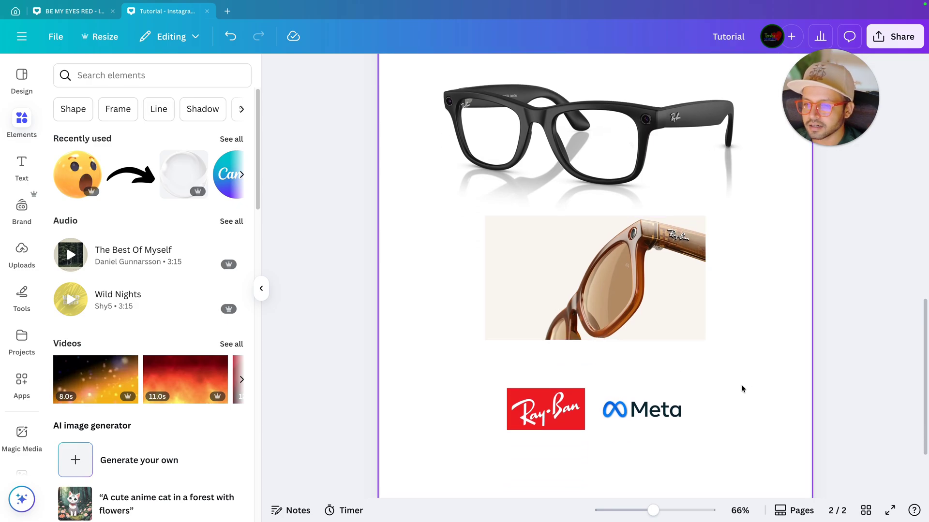
{"action": "scroll", "coordinate": [741, 384], "scroll_direction": "up", "scroll_amount": 3}
{"action": "scroll", "coordinate": [740, 389], "scroll_direction": "down", "scroll_amount": 1}
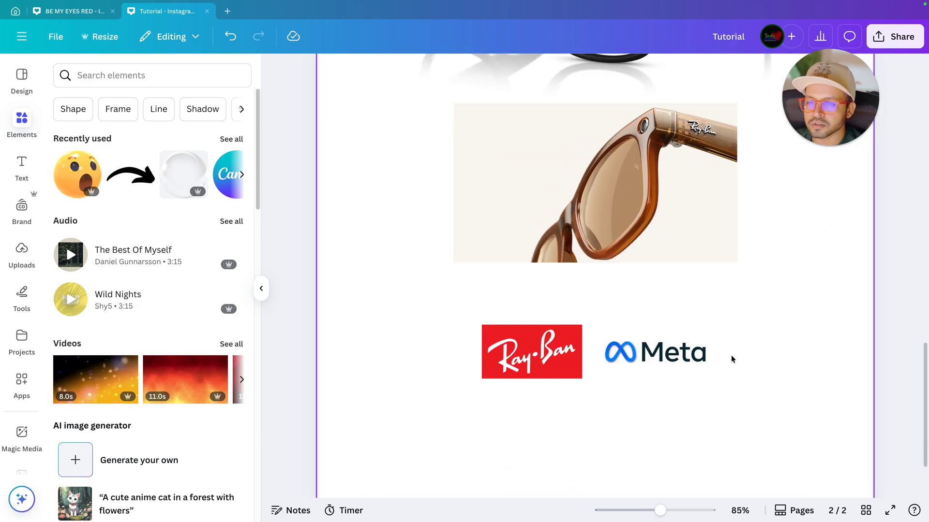
{"action": "scroll", "coordinate": [731, 356], "scroll_direction": "up", "scroll_amount": 3}
{"action": "scroll", "coordinate": [730, 357], "scroll_direction": "down", "scroll_amount": 4}
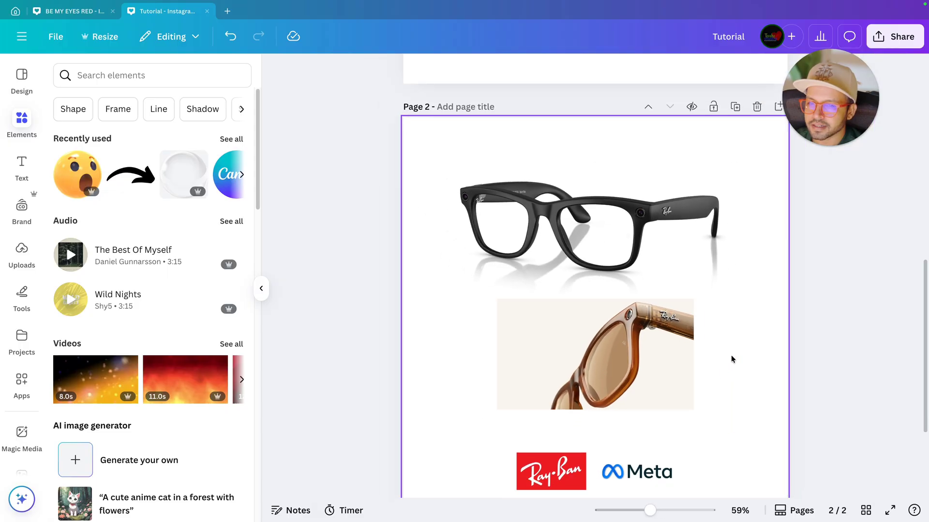
{"action": "scroll", "coordinate": [677, 344], "scroll_direction": "up", "scroll_amount": 5}
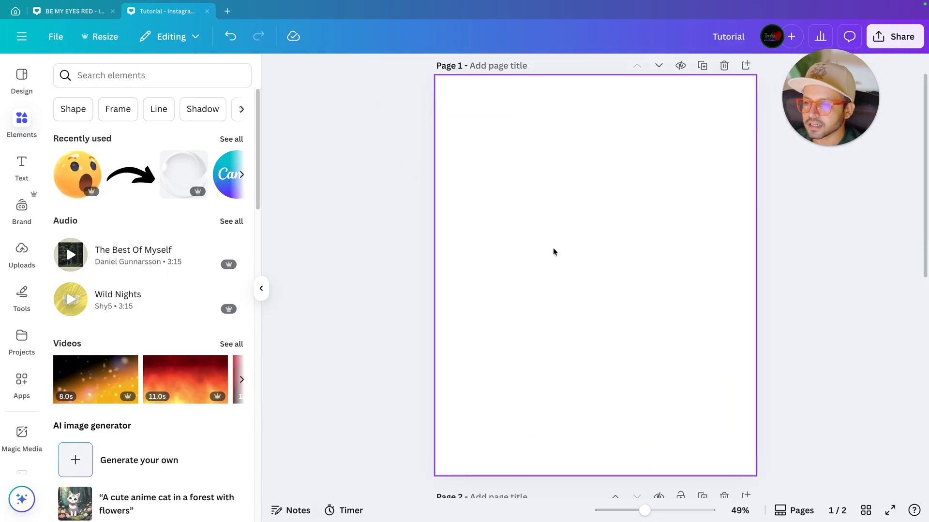
Move the black Ray-Ban glasses image from page 2 onto the upper half of page 1
{"action": "scroll", "coordinate": [554, 251], "scroll_direction": "down", "scroll_amount": 5}
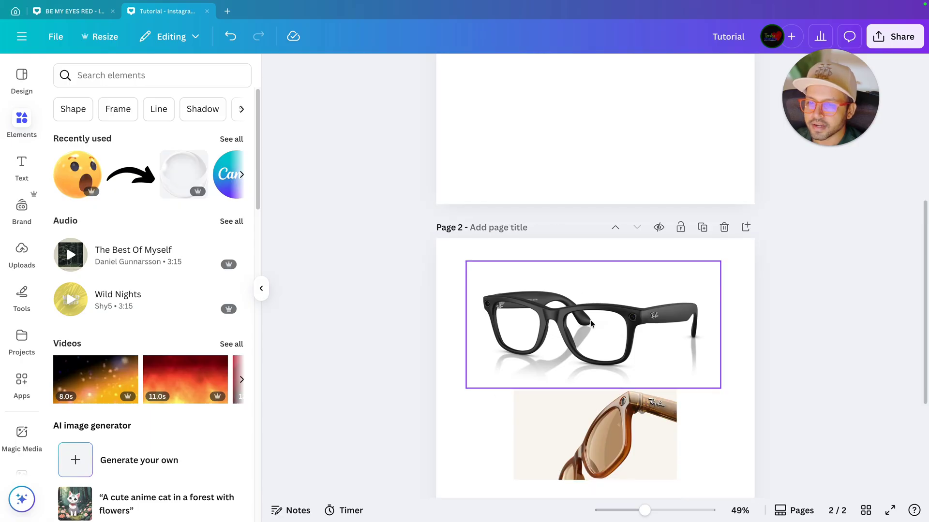
{"action": "left_click", "coordinate": [591, 324]}
{"action": "left_click_drag", "start_coordinate": [591, 325], "coordinate": [598, 276]}
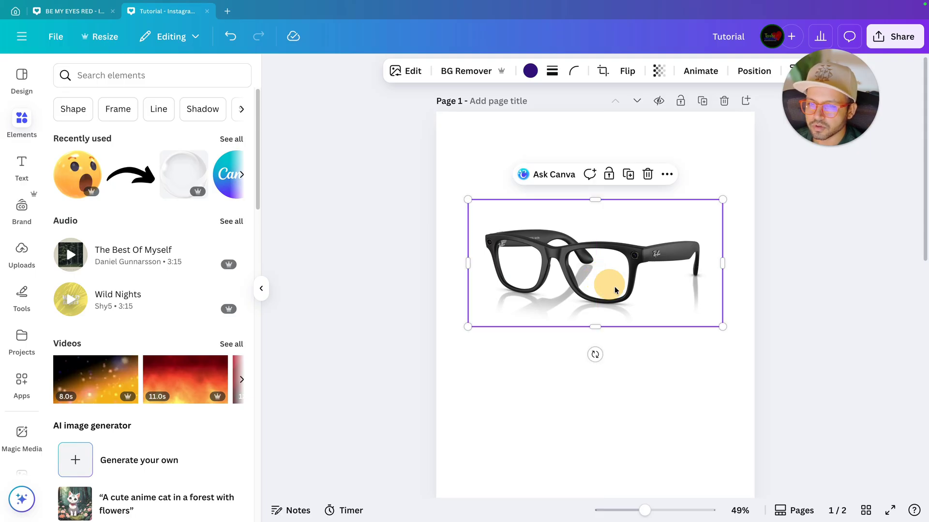
{"action": "left_click", "coordinate": [779, 340]}
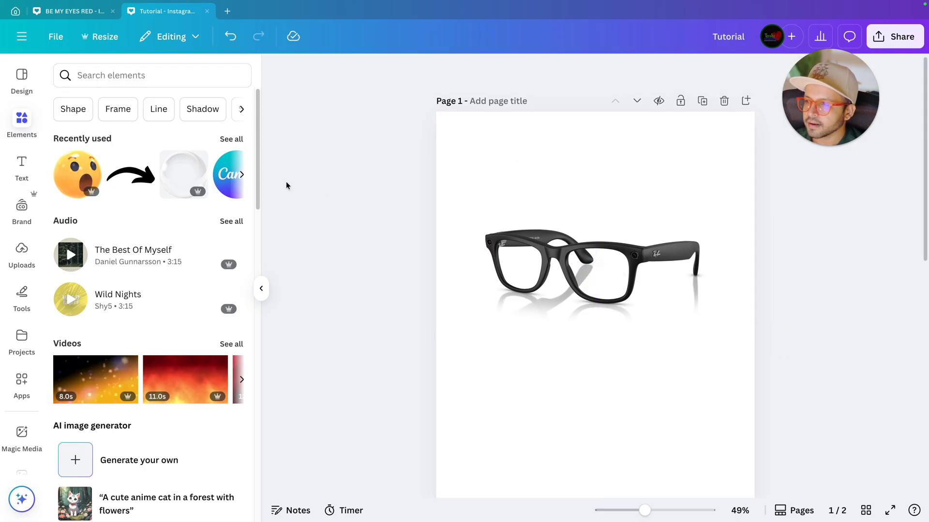
Add a heading reading "BE MY EYES" and place it just above the glasses on page 1
{"action": "left_click", "coordinate": [18, 163]}
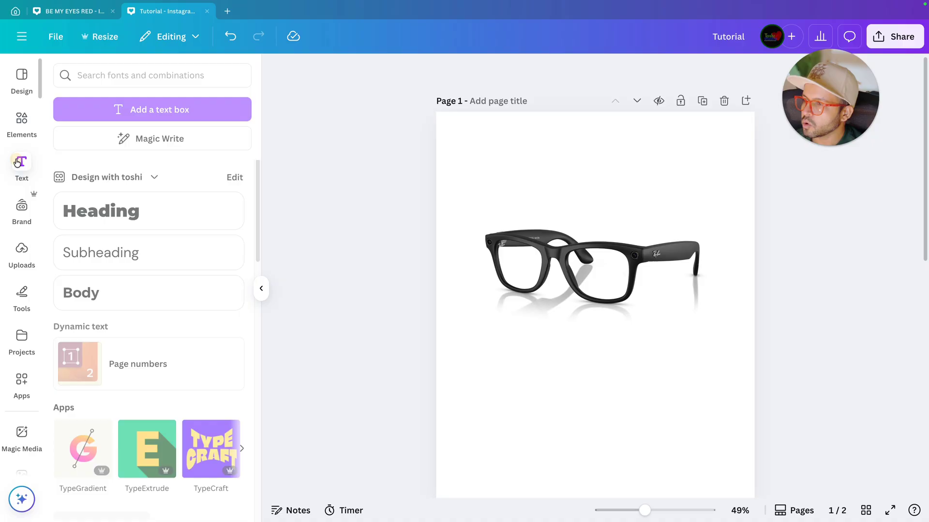
{"action": "left_click", "coordinate": [108, 225]}
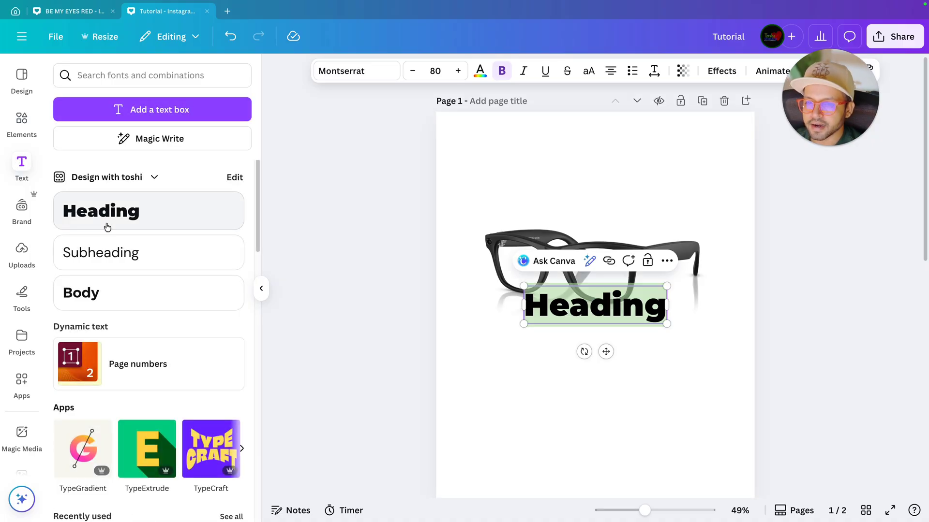
{"action": "key", "text": "BackSpace"}
{"action": "type", "text": "BE MY EYES"}
{"action": "key", "text": "Escape"}
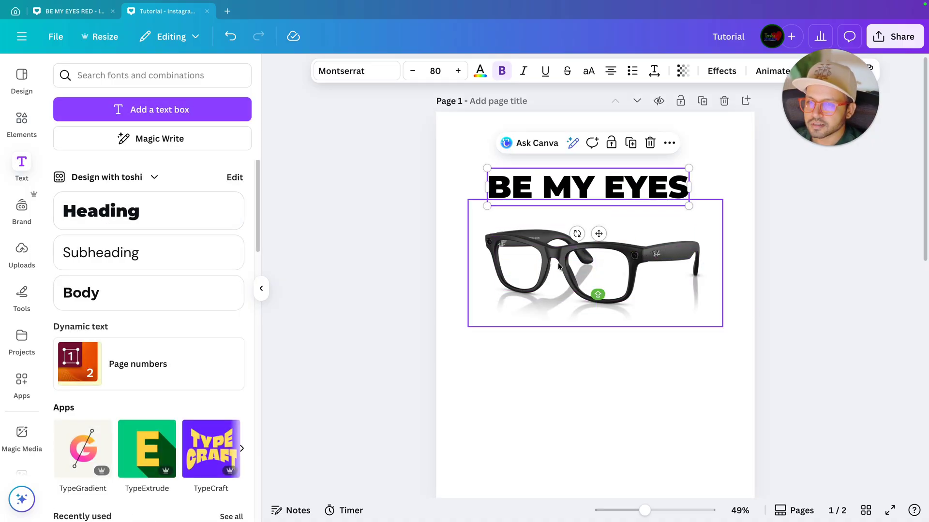
Change the heading's font to Montaser Arabic
{"action": "scroll", "coordinate": [564, 272], "scroll_direction": "up", "scroll_amount": 3}
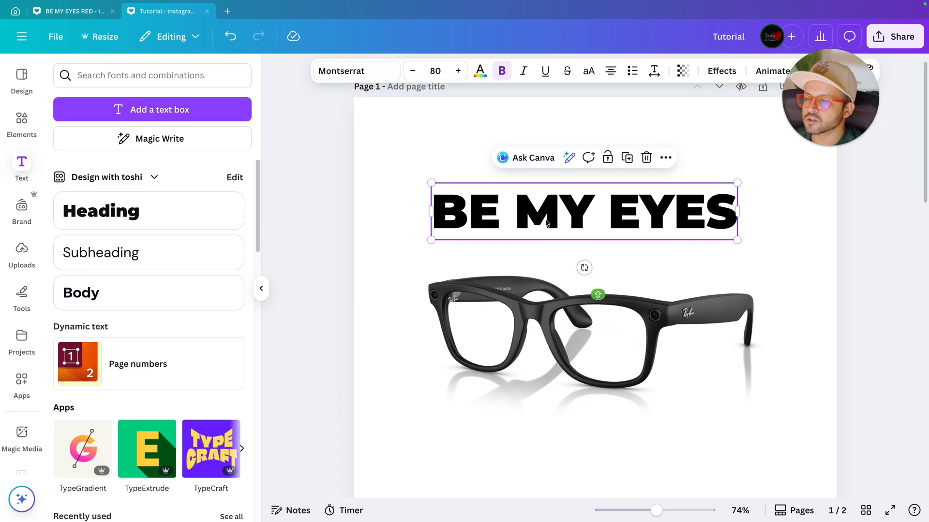
{"action": "left_click", "coordinate": [387, 71]}
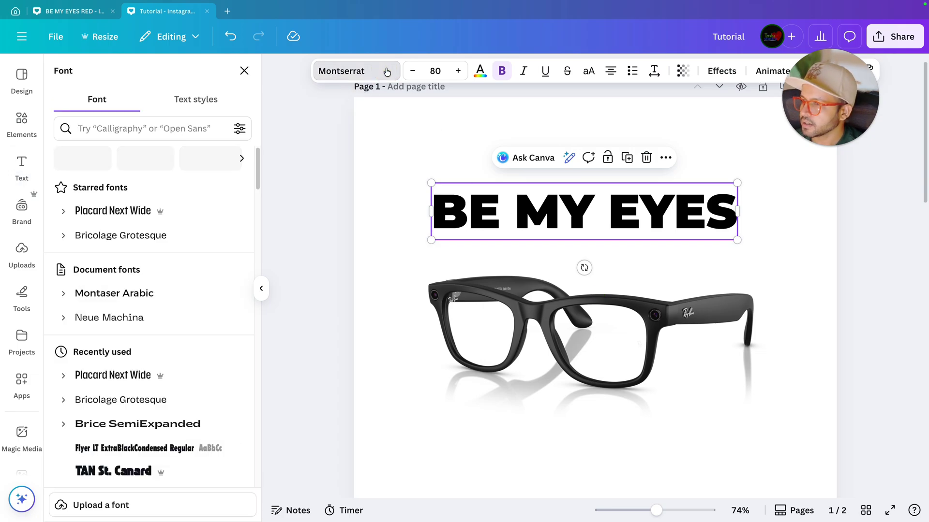
{"action": "left_click", "coordinate": [129, 131]}
{"action": "type", "text": "MONTASER"}
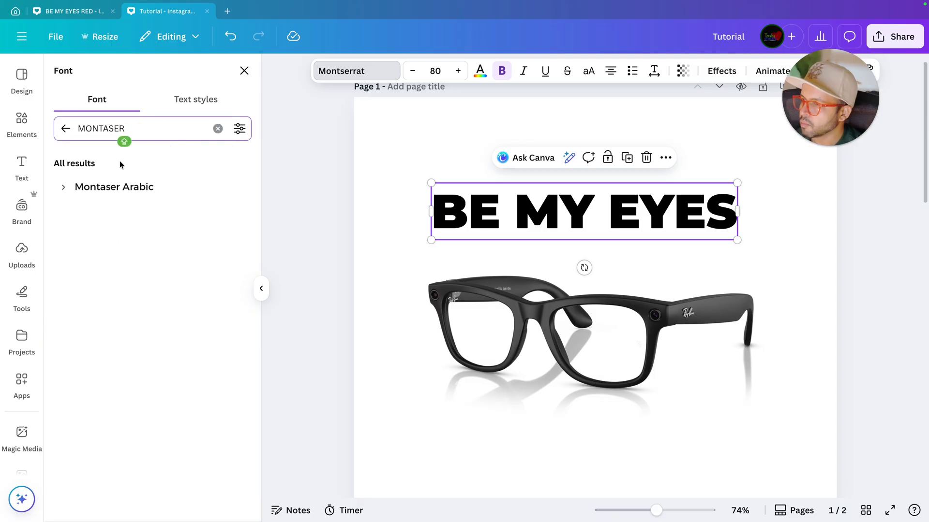
{"action": "left_click", "coordinate": [115, 186]}
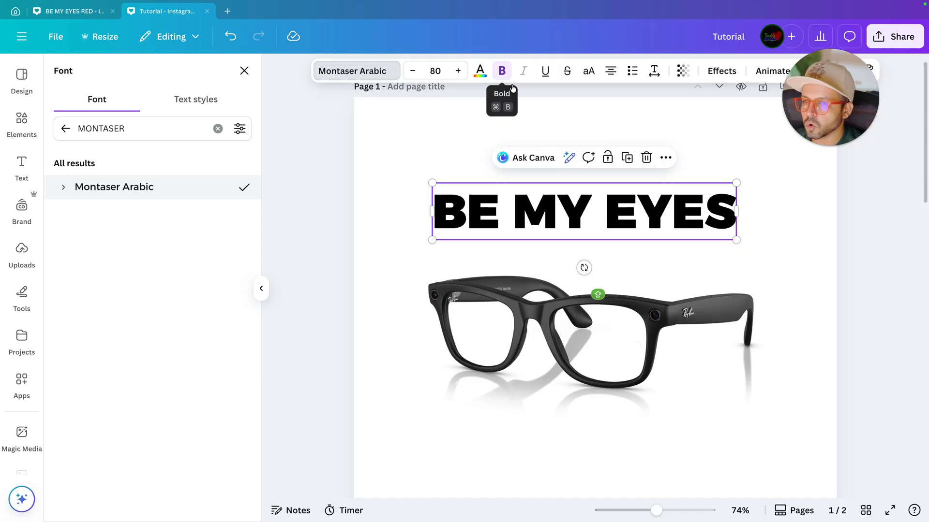
Narrow the heading's text box so the text wraps into two lines, "BE MY" over "EYES"
{"action": "left_click_drag", "start_coordinate": [743, 212], "coordinate": [603, 229]}
{"action": "left_click", "coordinate": [640, 197]}
{"action": "scroll", "coordinate": [472, 242], "scroll_direction": "up", "scroll_amount": 2}
{"action": "left_click", "coordinate": [472, 243]}
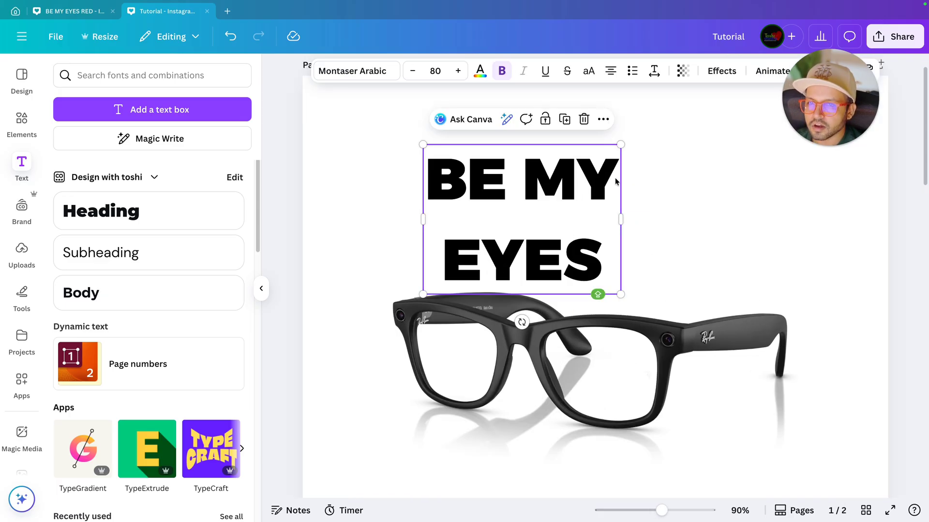
Tighten the heading's line spacing to about 0.79
{"action": "left_click", "coordinate": [653, 73]}
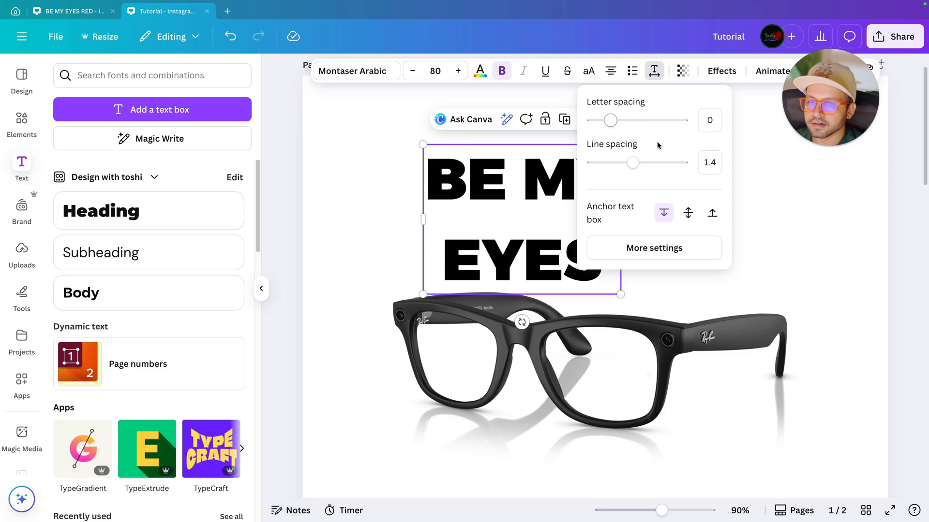
{"action": "scroll", "coordinate": [493, 218], "scroll_direction": "up", "scroll_amount": 5}
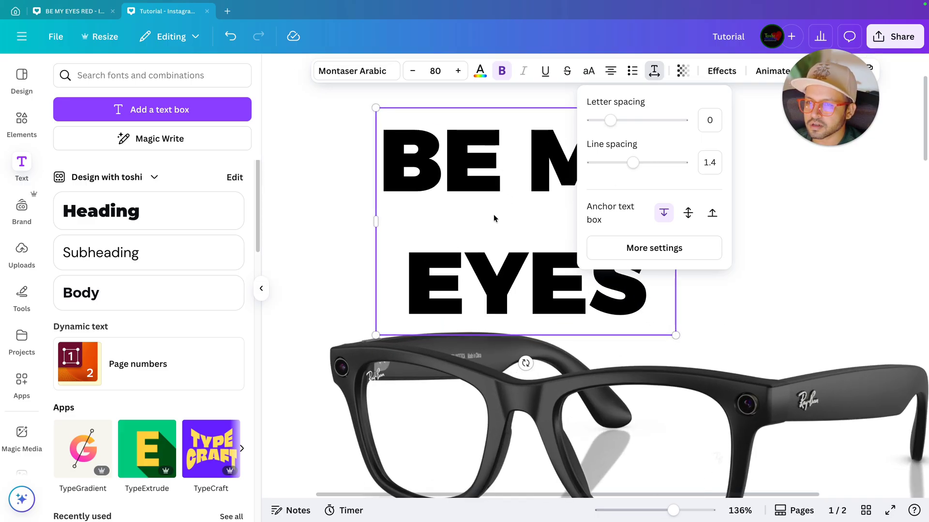
{"action": "left_click_drag", "start_coordinate": [632, 163], "coordinate": [605, 162]}
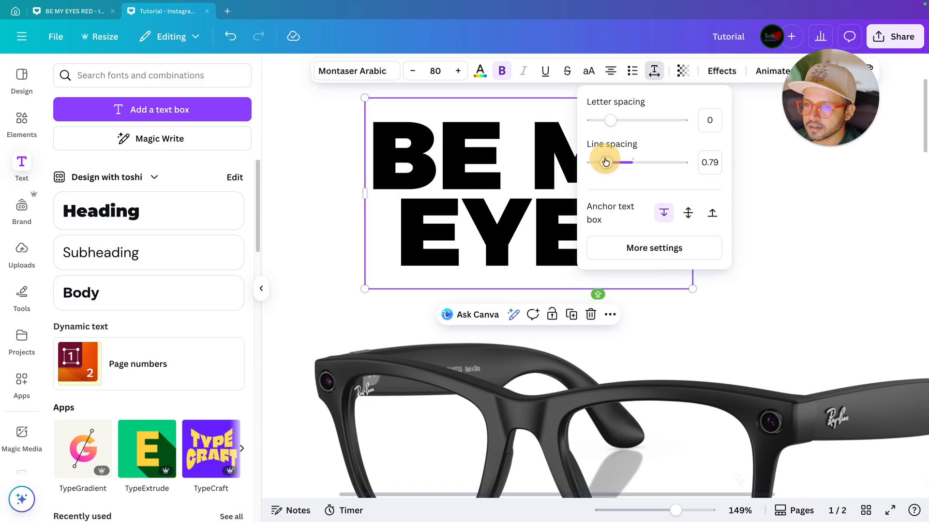
{"action": "left_click", "coordinate": [797, 257]}
{"action": "scroll", "coordinate": [795, 254], "scroll_direction": "down", "scroll_amount": 5}
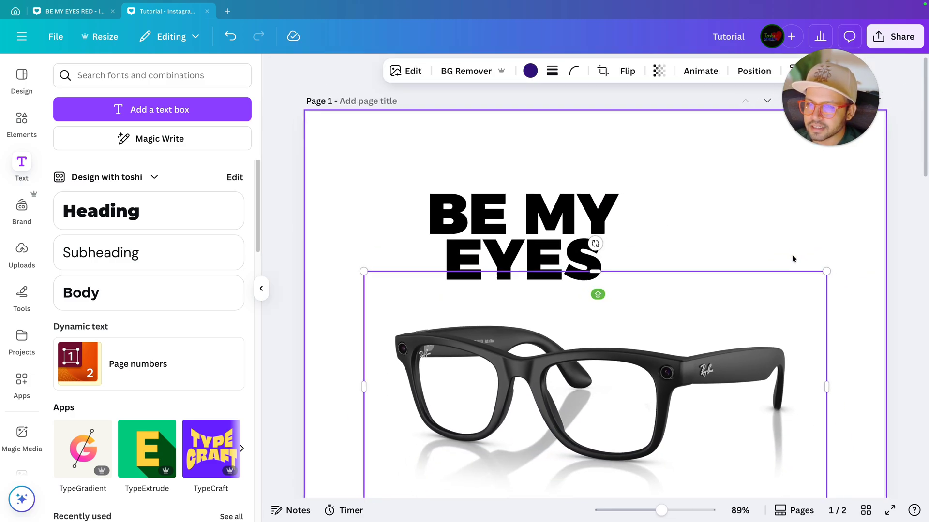
Enlarge the heading to font size 162 and centre it horizontally on the page, overlapping the top of the glasses
{"action": "scroll", "coordinate": [792, 259], "scroll_direction": "down", "scroll_amount": 1}
{"action": "left_click", "coordinate": [604, 276]}
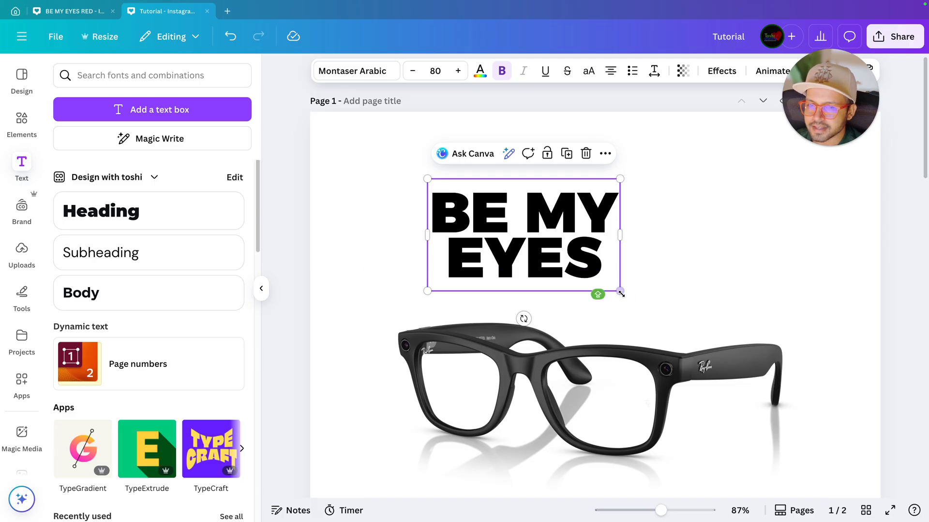
{"action": "left_click_drag", "start_coordinate": [620, 292], "coordinate": [827, 382]}
{"action": "scroll", "coordinate": [813, 375], "scroll_direction": "down", "scroll_amount": 2}
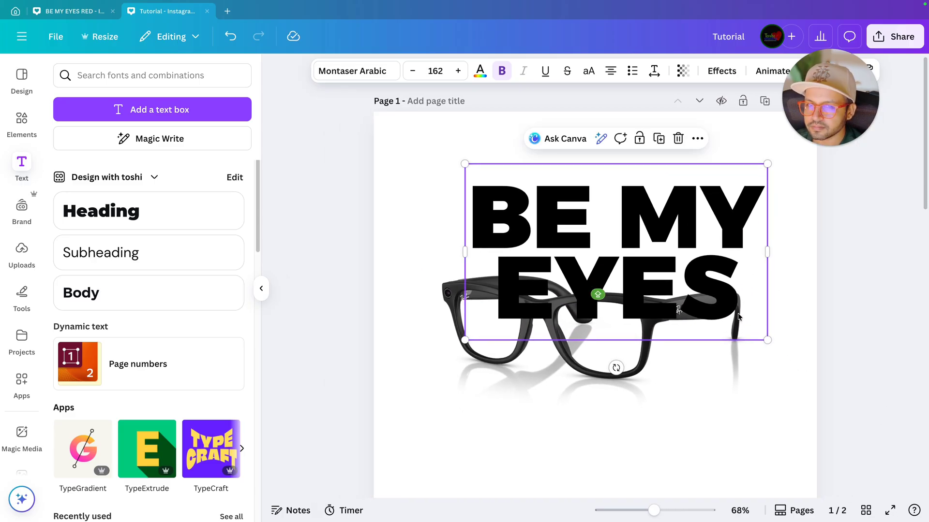
{"action": "left_click_drag", "start_coordinate": [732, 284], "coordinate": [712, 278]}
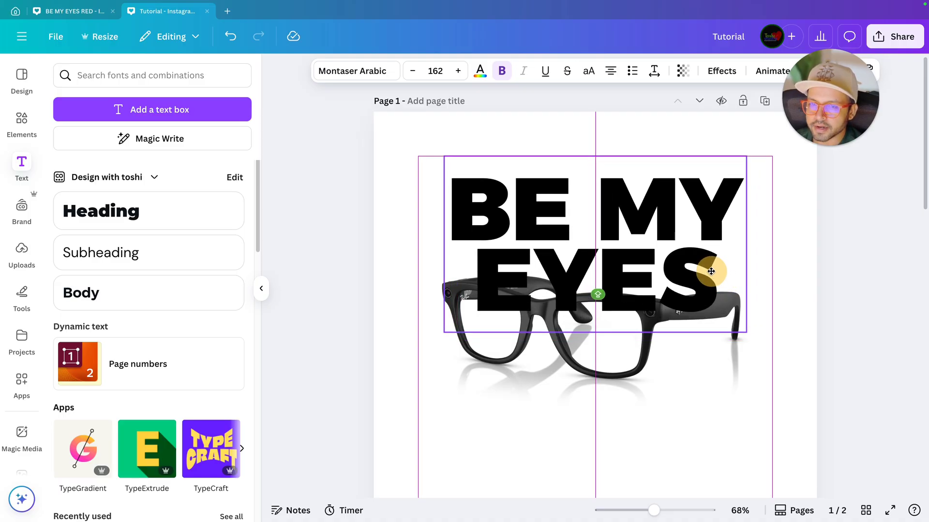
{"action": "left_click_drag", "start_coordinate": [710, 271], "coordinate": [711, 272]}
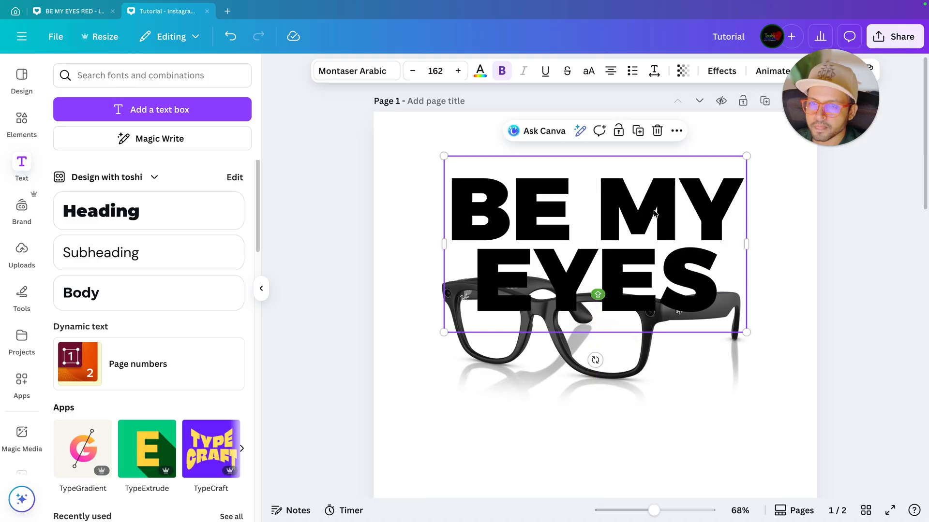
Recolour the heading bright red from the brand palette
{"action": "left_click", "coordinate": [480, 72]}
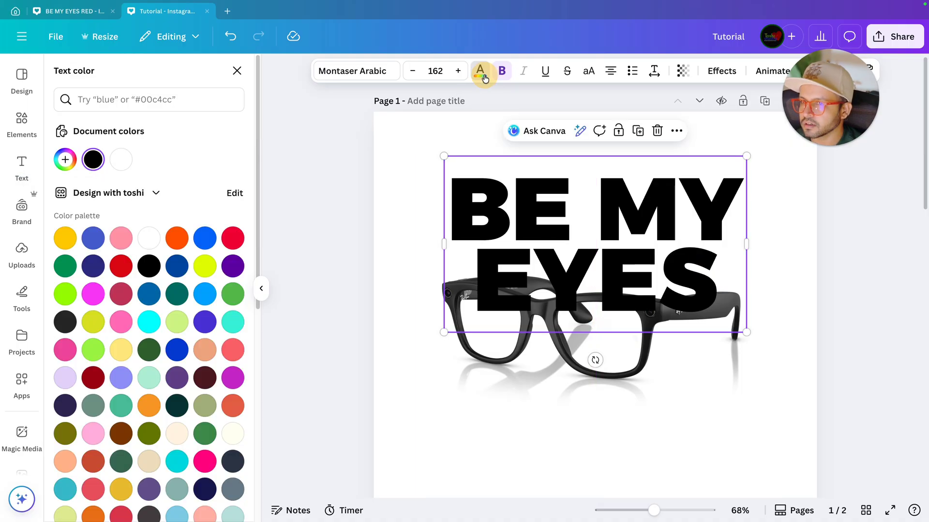
{"action": "left_click", "coordinate": [234, 237]}
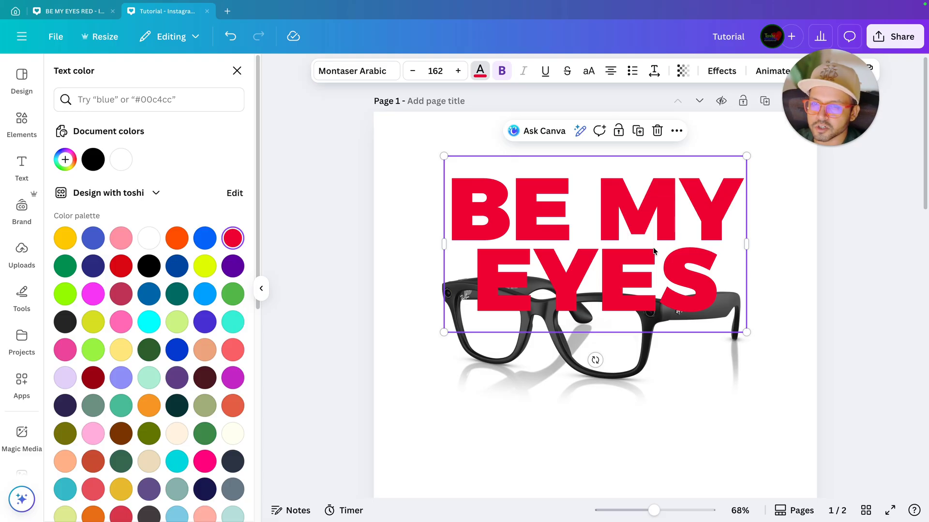
{"action": "key", "text": "Escape"}
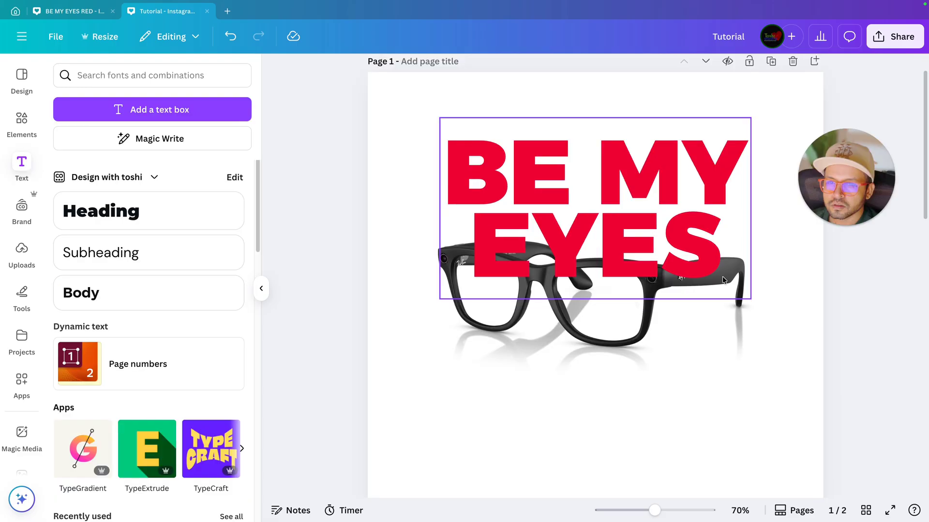
Send the red heading backward so it sits behind the glasses image
{"action": "left_click", "coordinate": [637, 262]}
{"action": "left_click", "coordinate": [722, 329]}
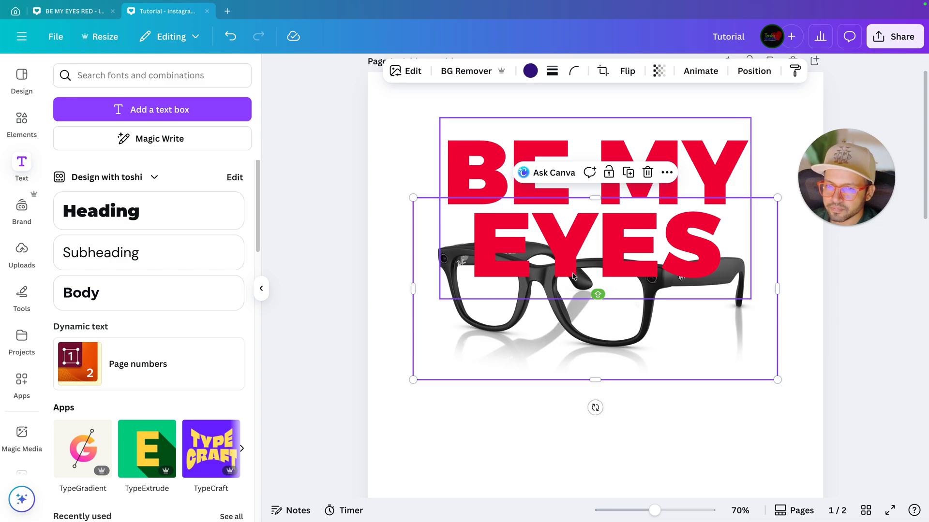
{"action": "key", "text": "Escape"}
{"action": "left_click", "coordinate": [631, 240]}
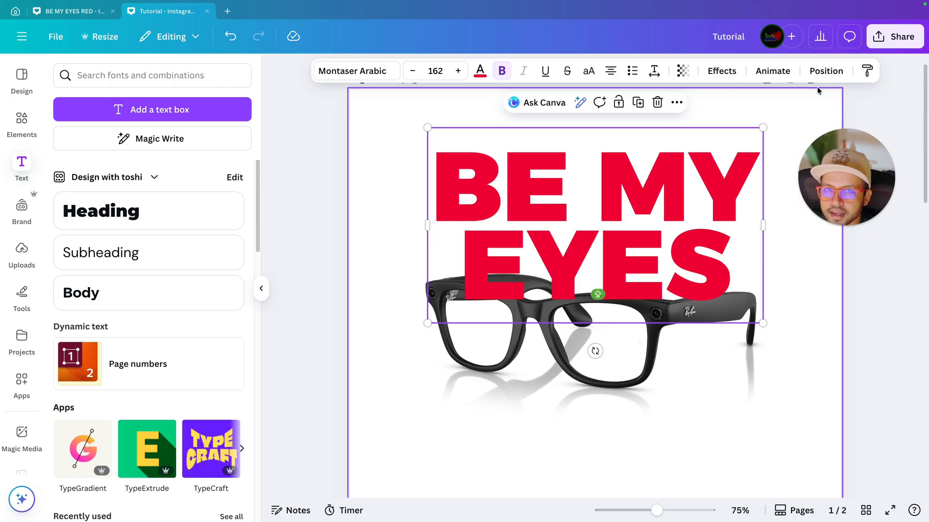
{"action": "left_click", "coordinate": [825, 71]}
{"action": "left_click", "coordinate": [187, 138]}
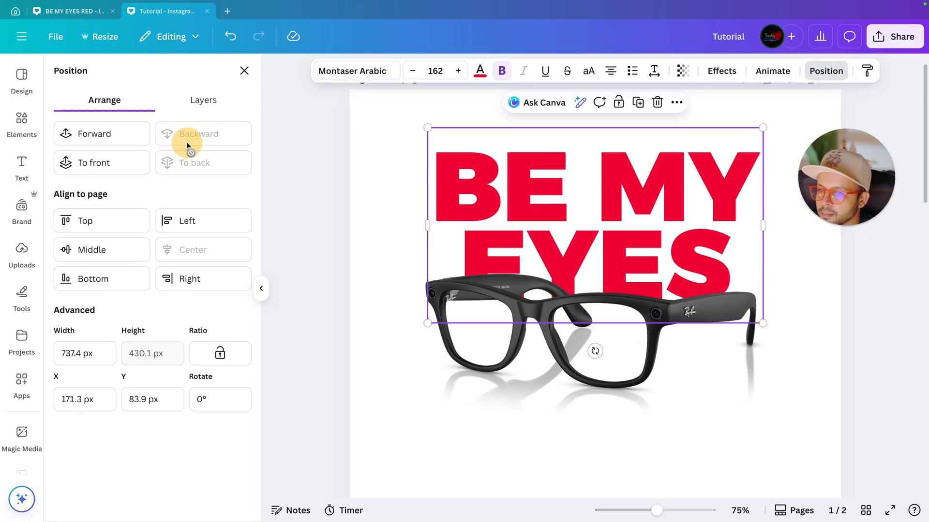
{"action": "key", "text": "Escape"}
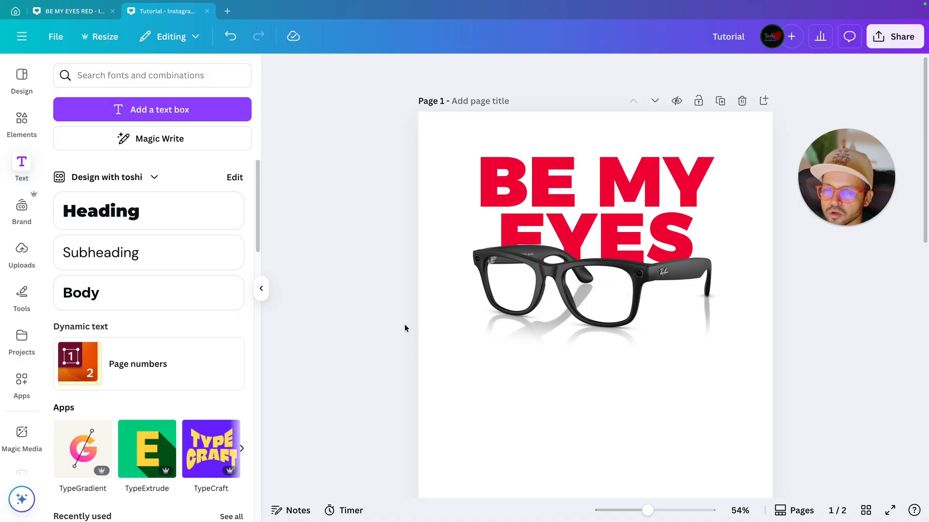
{"action": "scroll", "coordinate": [404, 324], "scroll_direction": "down", "scroll_amount": 1}
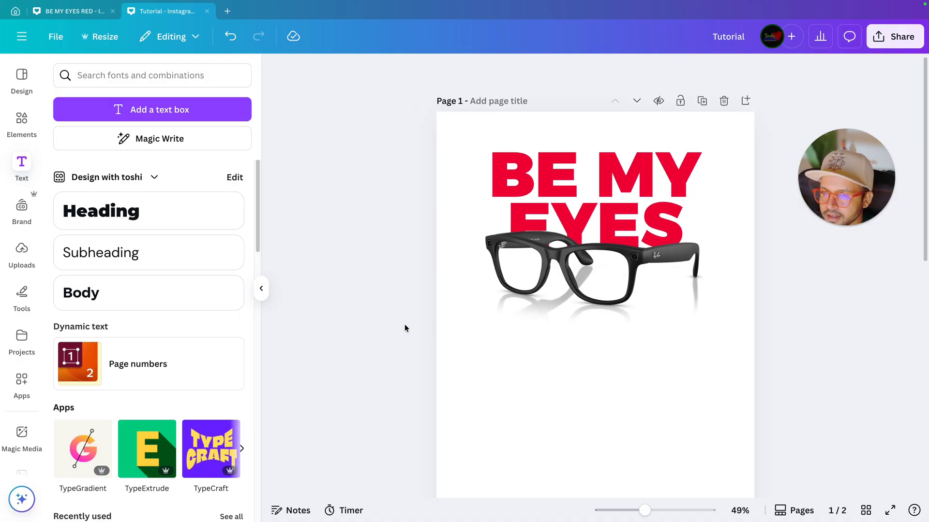
{"action": "scroll", "coordinate": [405, 324], "scroll_direction": "up", "scroll_amount": 4}
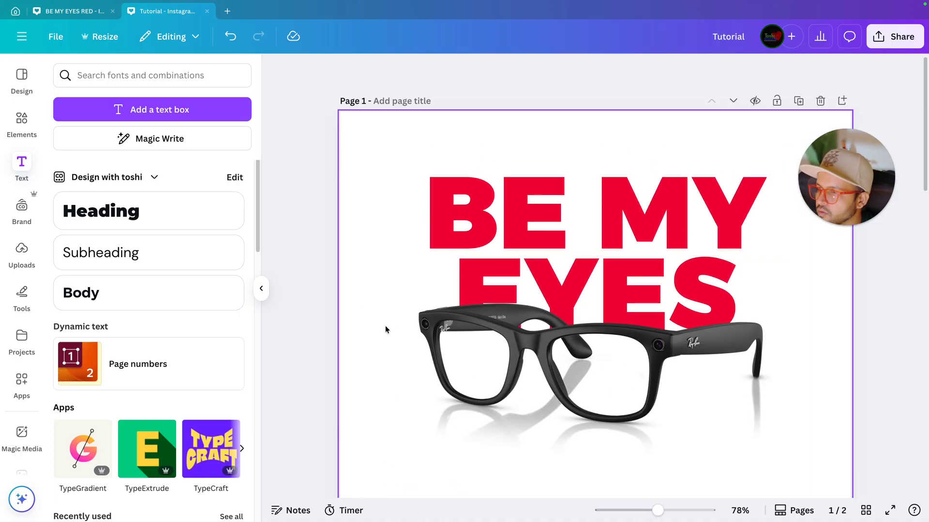
Search the photo elements for "CHAT BIBBLE" and add the white oval speech bubble to the page
{"action": "left_click", "coordinate": [22, 123]}
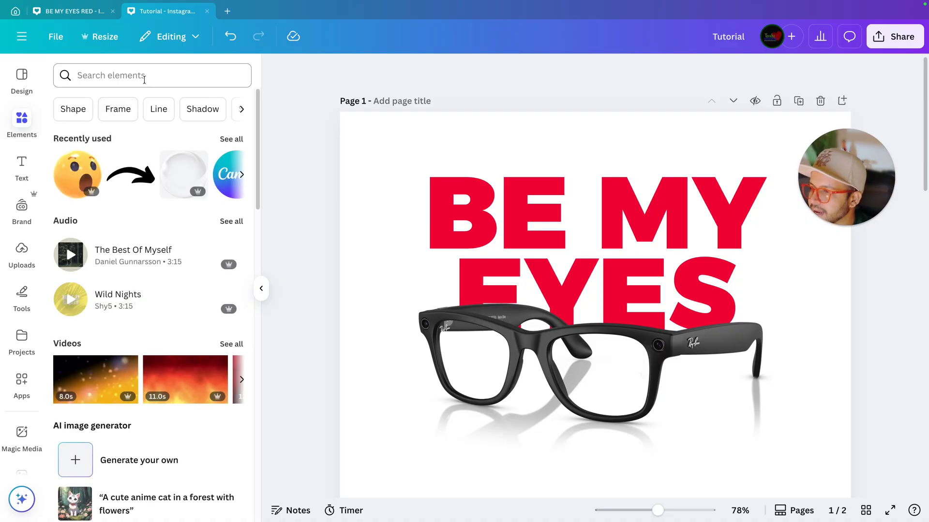
{"action": "left_click", "coordinate": [103, 84]}
{"action": "type", "text": "CHAT BIBBLE"}
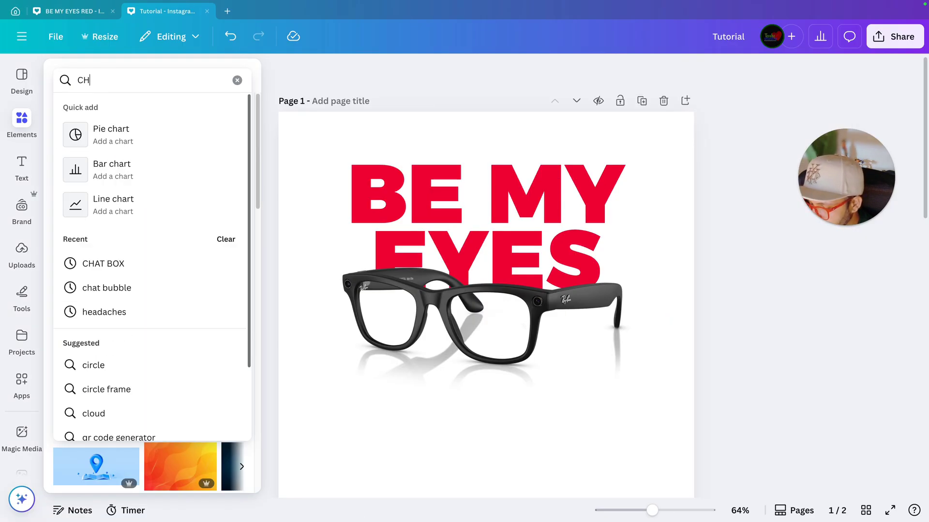
{"action": "key", "text": "Return"}
{"action": "left_click", "coordinate": [231, 258]}
{"action": "scroll", "coordinate": [151, 215], "scroll_direction": "down", "scroll_amount": 5}
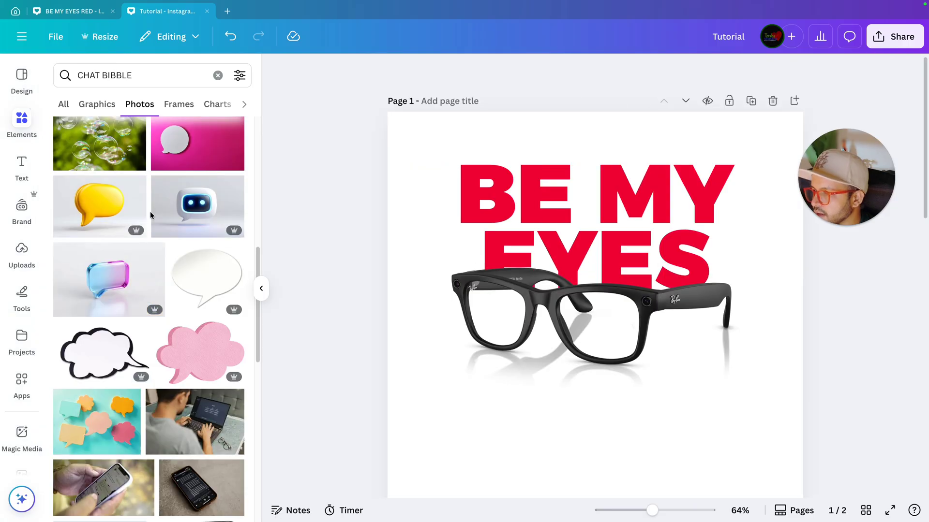
{"action": "left_click", "coordinate": [203, 272]}
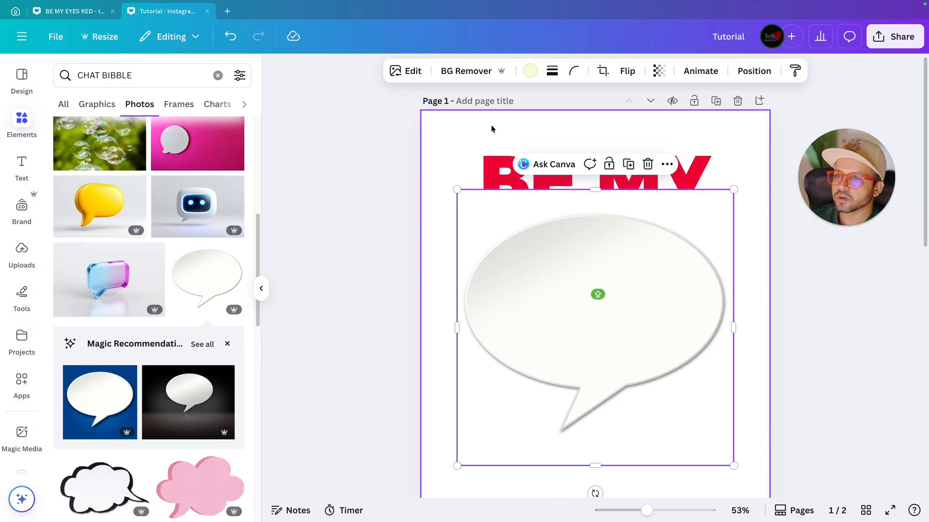
Remove the speech bubble photo's background and flip it horizontally
{"action": "left_click", "coordinate": [473, 73]}
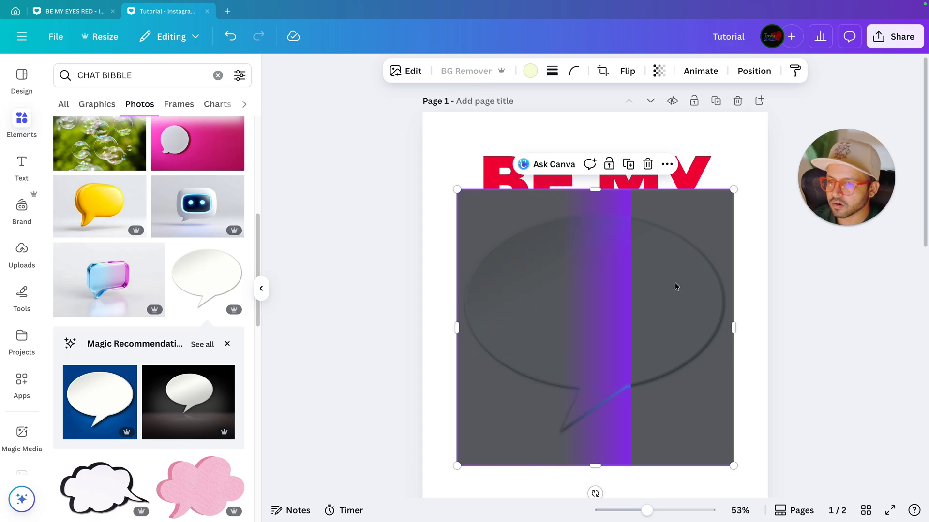
{"action": "left_click", "coordinate": [629, 73]}
{"action": "left_click", "coordinate": [629, 103]}
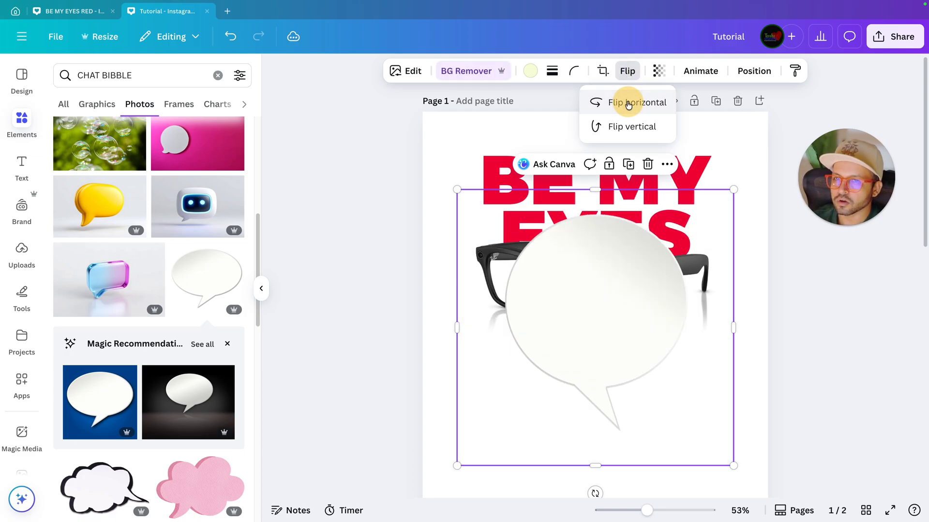
Shrink the speech bubble and place it above the heading so its tail overlaps the letter B
{"action": "left_click_drag", "start_coordinate": [733, 465], "coordinate": [558, 263]}
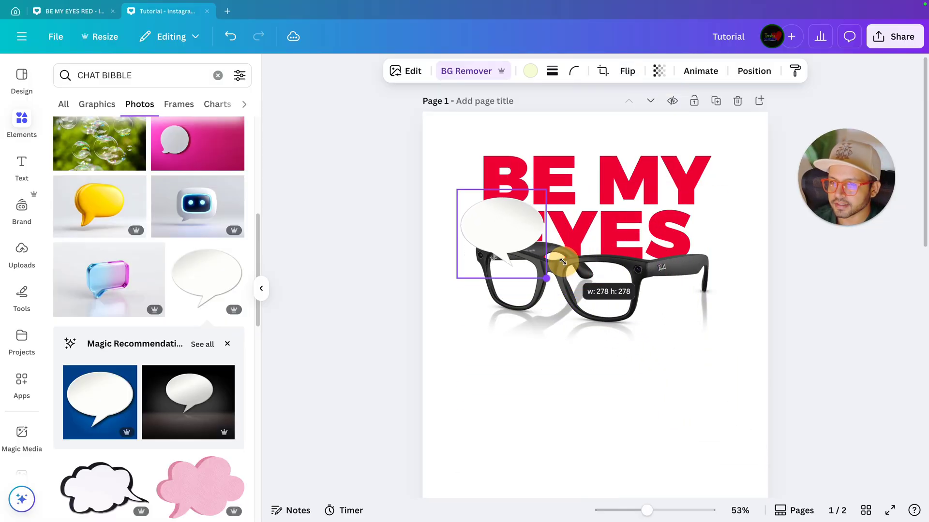
{"action": "scroll", "coordinate": [561, 264], "scroll_direction": "up", "scroll_amount": 5}
{"action": "left_click_drag", "start_coordinate": [530, 333], "coordinate": [479, 181]}
{"action": "scroll", "coordinate": [402, 230], "scroll_direction": "up", "scroll_amount": 5}
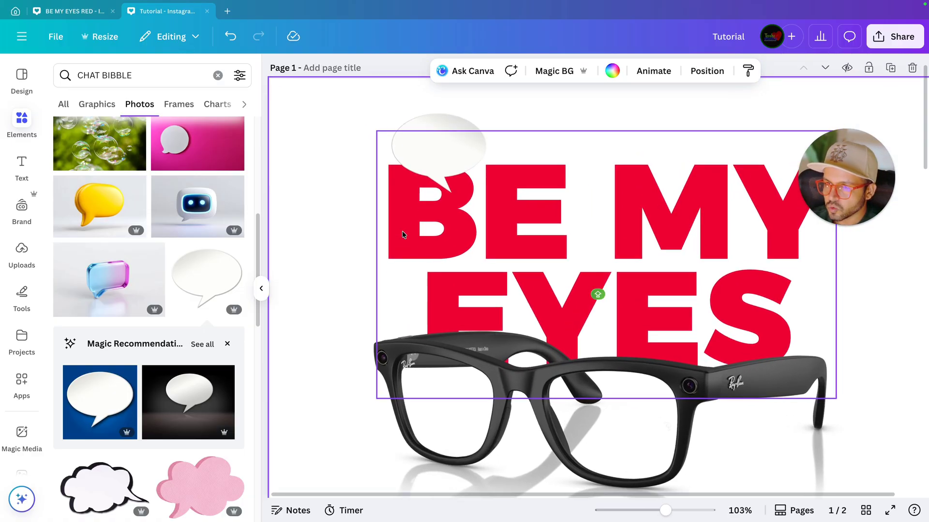
{"action": "scroll", "coordinate": [402, 231], "scroll_direction": "up", "scroll_amount": 1}
Apply a Drop shadow effect to the speech bubble
{"action": "left_click", "coordinate": [404, 235]}
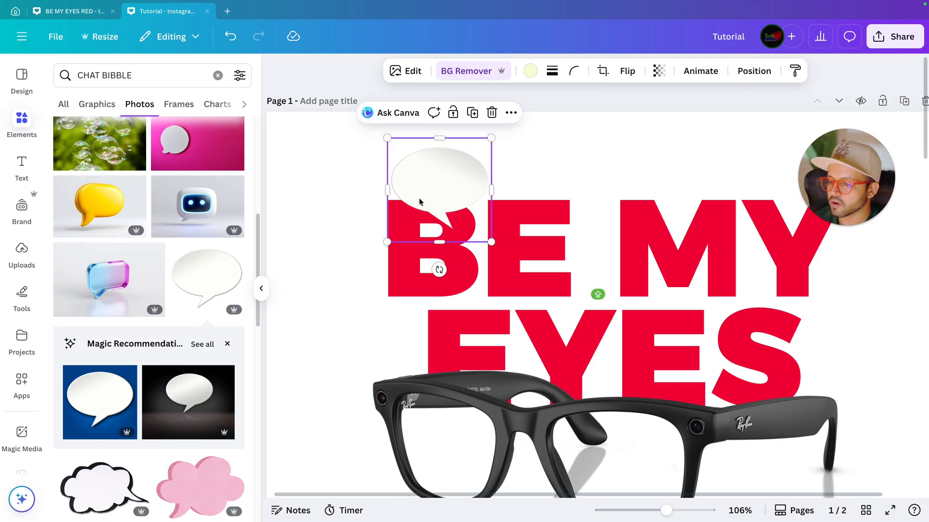
{"action": "left_click", "coordinate": [406, 70]}
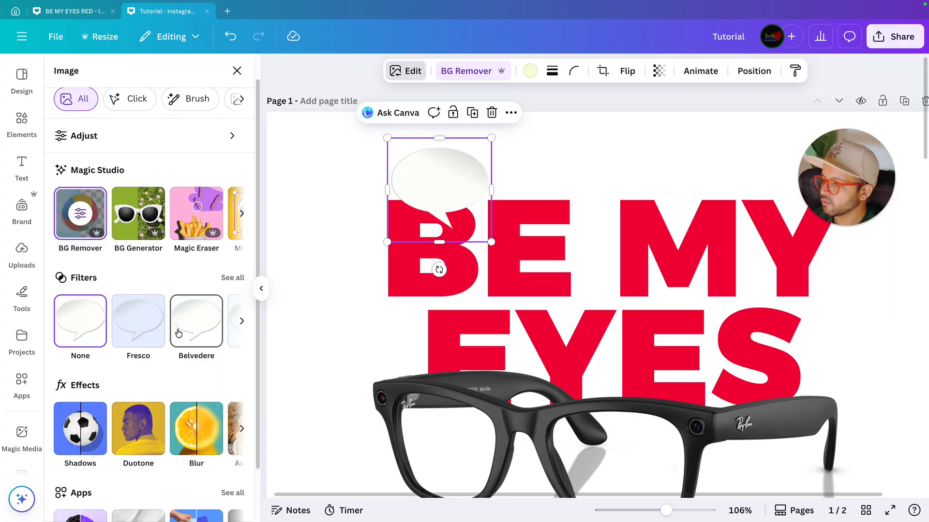
{"action": "left_click", "coordinate": [92, 420]}
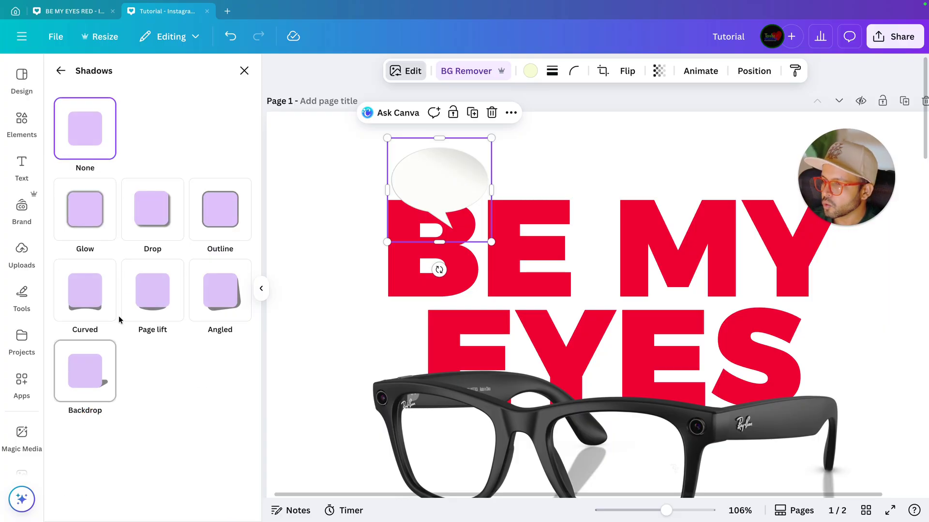
{"action": "left_click", "coordinate": [148, 226]}
{"action": "scroll", "coordinate": [463, 237], "scroll_direction": "up", "scroll_amount": 5}
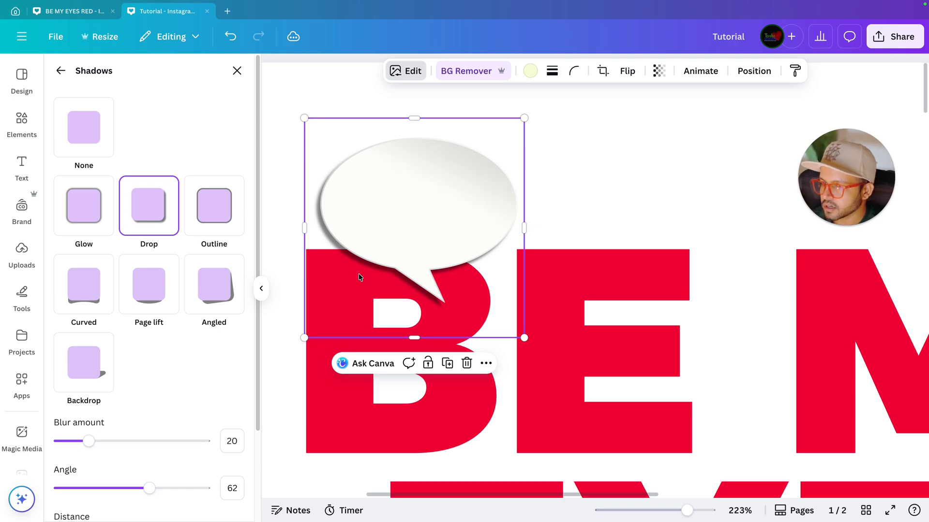
{"action": "scroll", "coordinate": [359, 277], "scroll_direction": "down", "scroll_amount": 1}
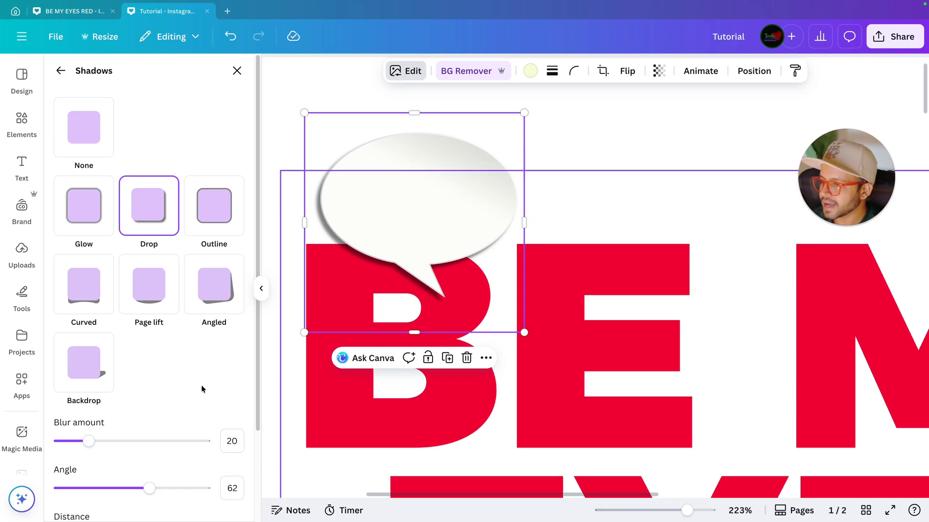
Set the speech bubble's shadow blur to 30, angle to 58 and intensity to 35
{"action": "scroll", "coordinate": [172, 399], "scroll_direction": "down", "scroll_amount": 1}
{"action": "left_click_drag", "start_coordinate": [92, 430], "coordinate": [103, 426]}
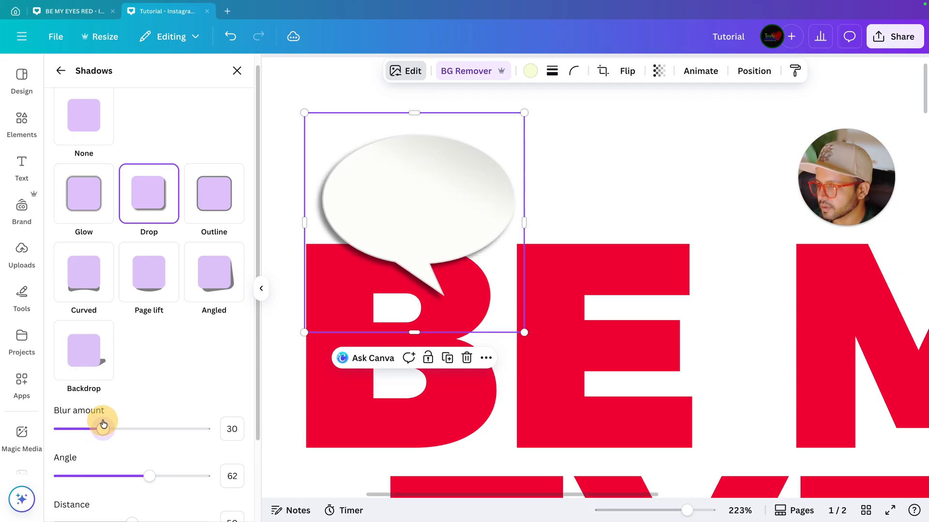
{"action": "scroll", "coordinate": [173, 436], "scroll_direction": "down", "scroll_amount": 1}
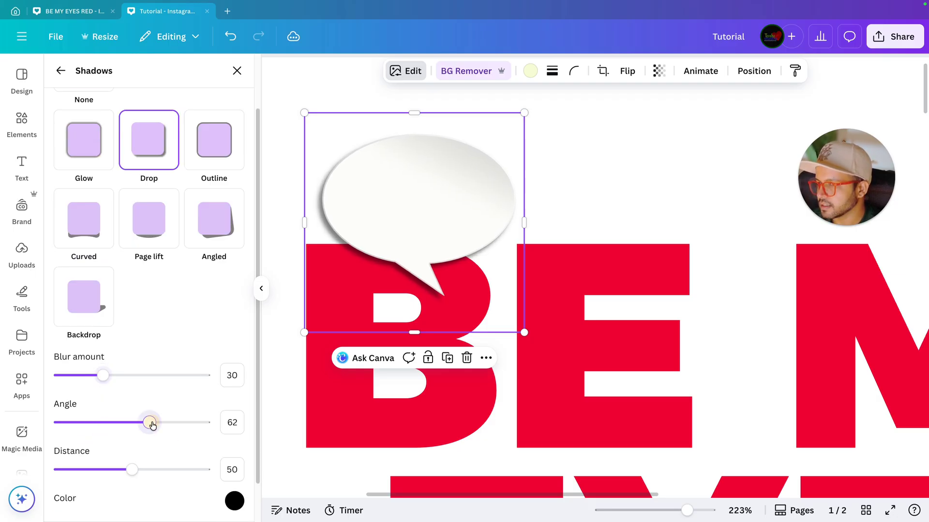
{"action": "left_click_drag", "start_coordinate": [152, 425], "coordinate": [144, 425]}
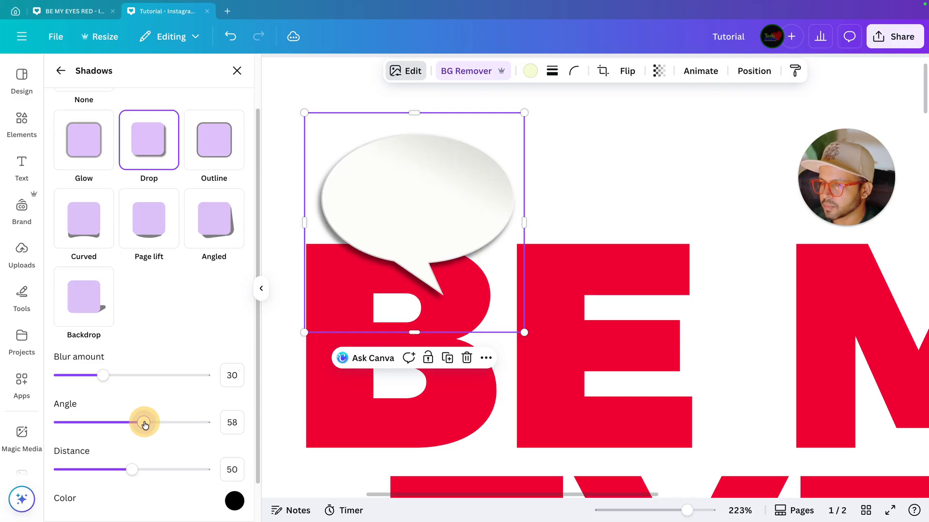
{"action": "scroll", "coordinate": [141, 428], "scroll_direction": "down", "scroll_amount": 1}
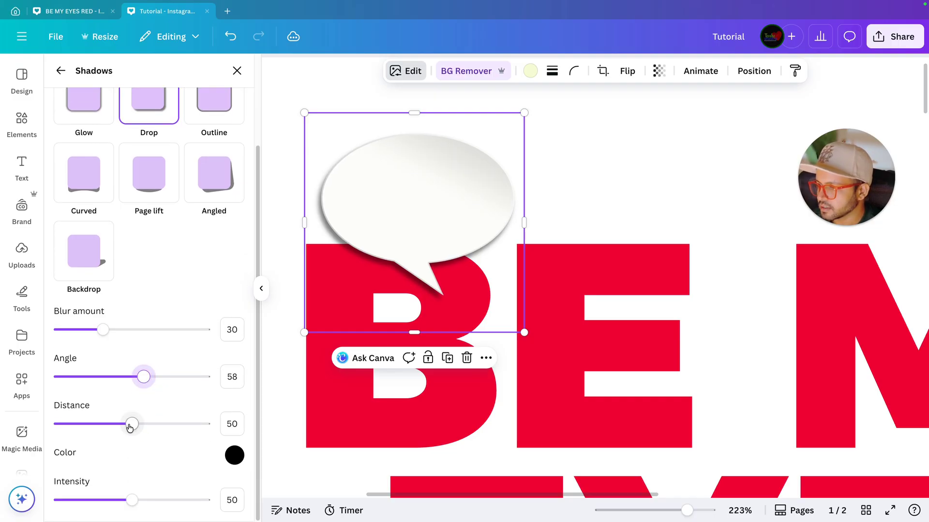
{"action": "mouse_move", "coordinate": [130, 506]}
{"action": "left_mouse_down"}
{"action": "mouse_move", "coordinate": [105, 504]}
{"action": "mouse_move", "coordinate": [114, 503]}
{"action": "left_mouse_up"}
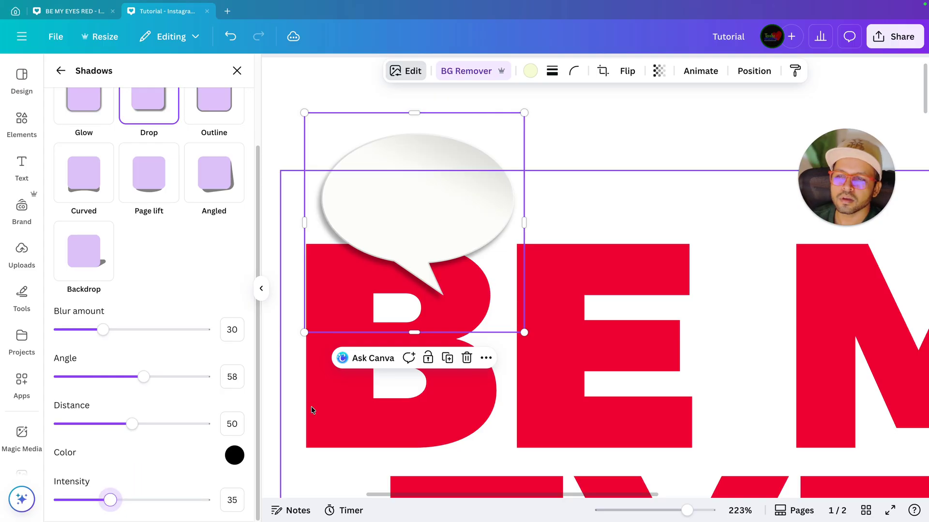
{"action": "scroll", "coordinate": [535, 350], "scroll_direction": "down", "scroll_amount": 3}
{"action": "scroll", "coordinate": [536, 354], "scroll_direction": "down", "scroll_amount": 3, "text": "ctrl"}
{"action": "scroll", "coordinate": [536, 354], "scroll_direction": "down", "scroll_amount": 1, "text": "ctrl"}
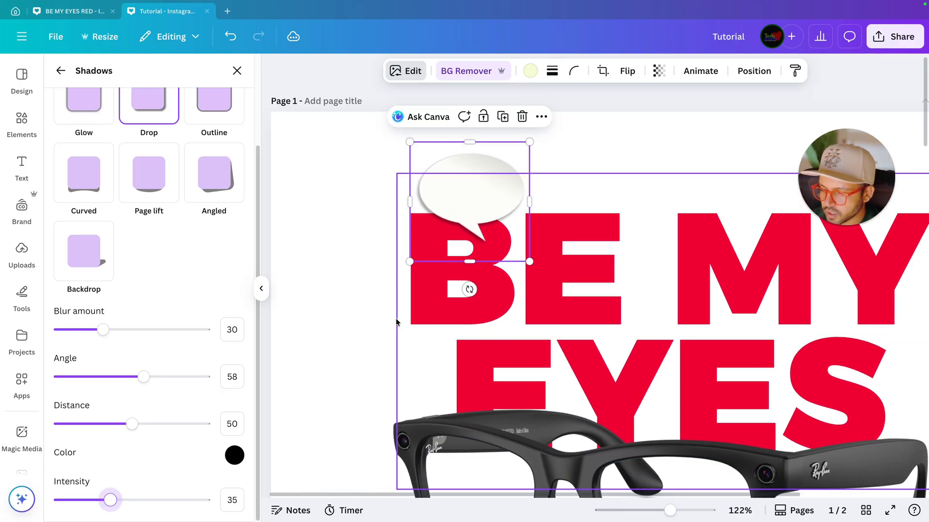
{"action": "left_click", "coordinate": [378, 306]}
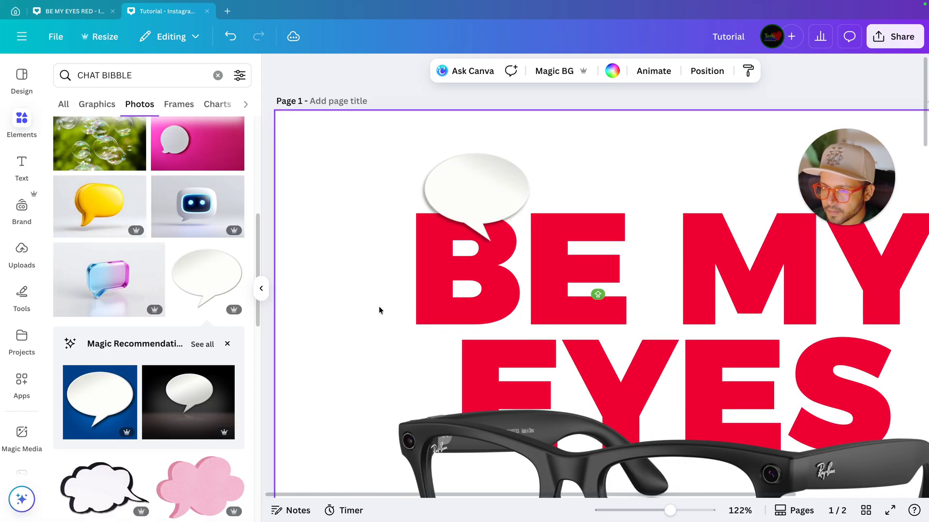
Duplicate the BE MY EYES heading, recolour the copy black and turn off its bold style
{"action": "left_click", "coordinate": [704, 301]}
{"action": "scroll", "coordinate": [705, 301], "scroll_direction": "down", "scroll_amount": 3, "text": "ctrl"}
{"action": "left_click_drag", "start_coordinate": [704, 299], "coordinate": [626, 295]}
{"action": "left_click", "coordinate": [479, 66]}
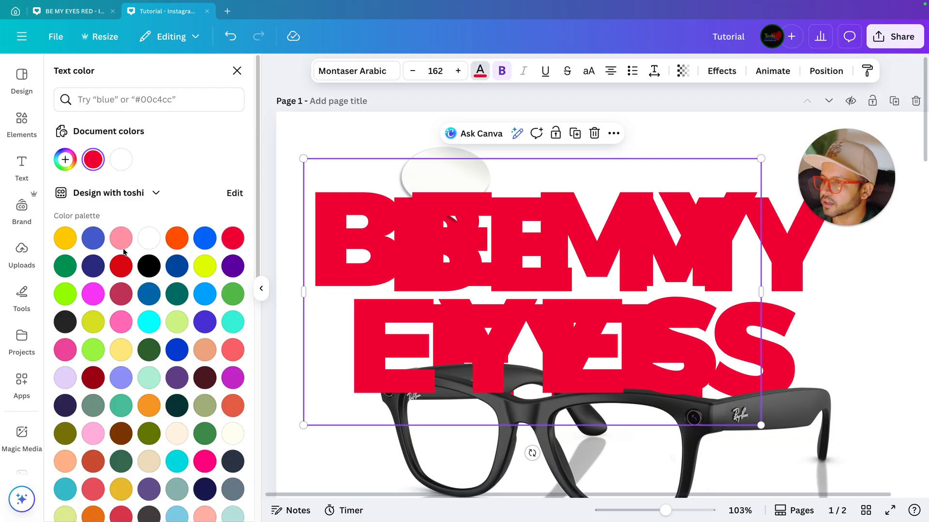
{"action": "left_click", "coordinate": [149, 265]}
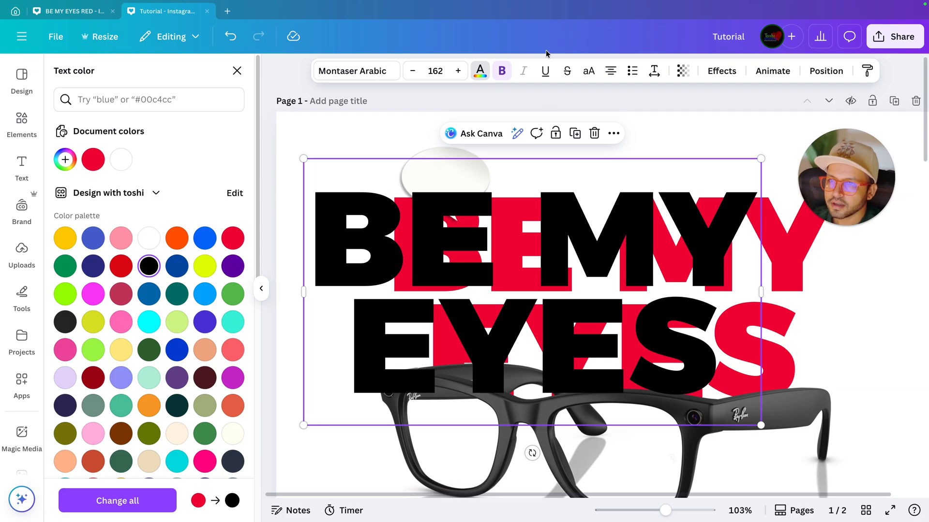
{"action": "left_click", "coordinate": [502, 71]}
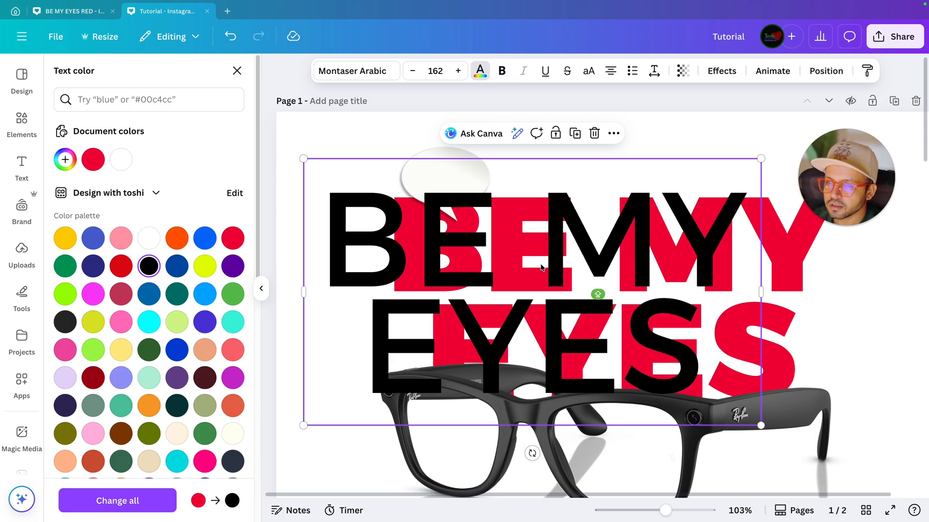
Replace the black copy's text with "HEY META" on two lines
{"action": "double_click", "coordinate": [560, 296]}
{"action": "key", "text": "BackSpace"}
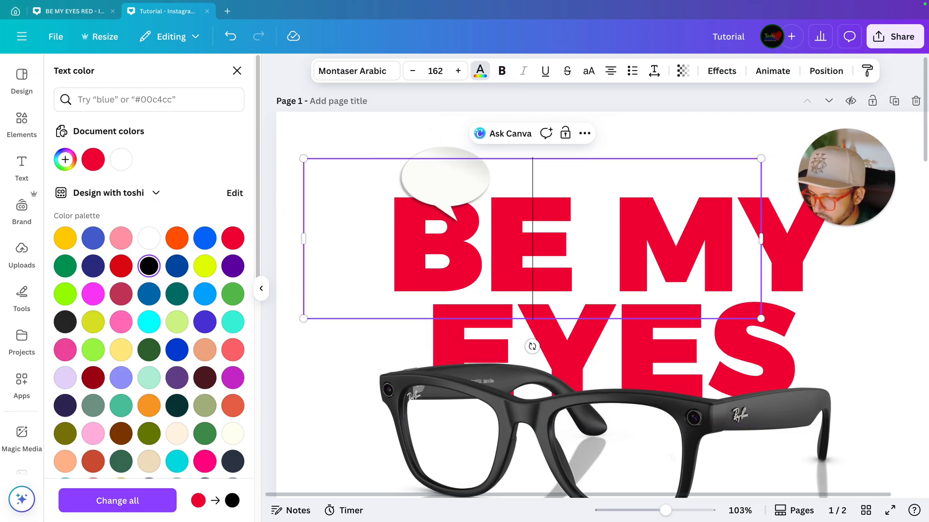
{"action": "type", "text": "HEY"}
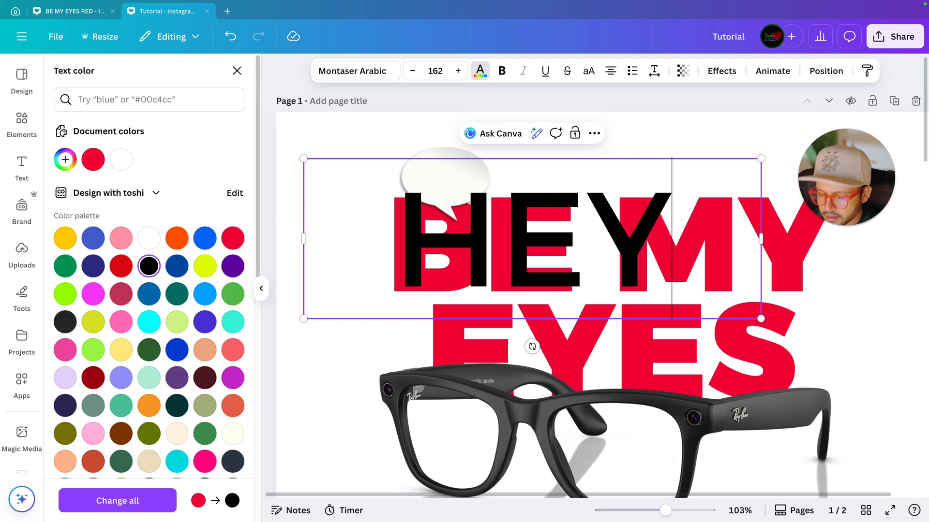
{"action": "key", "text": "Return"}
{"action": "type", "text": "METAS"}
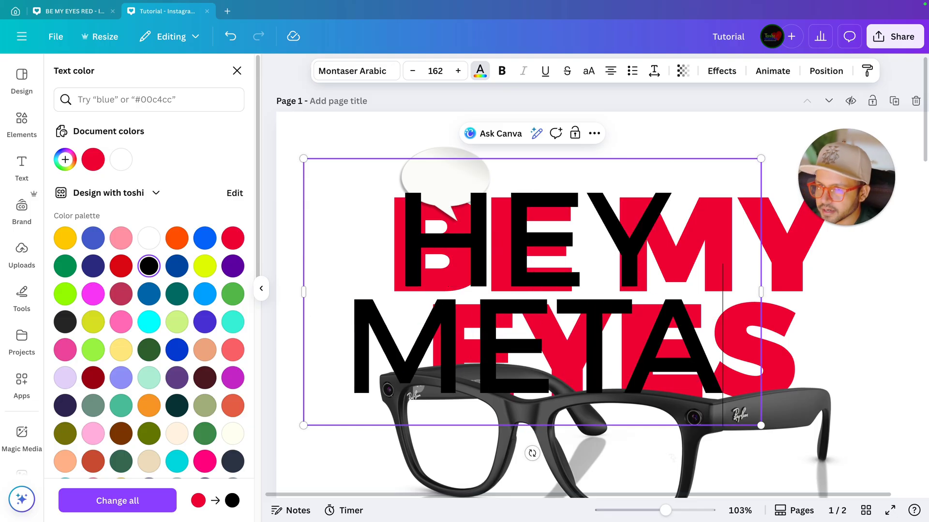
{"action": "left_click", "coordinate": [866, 332]}
Shrink the HEY META text to about size 16.9 and place it inside the speech bubble
{"action": "left_click", "coordinate": [753, 423]}
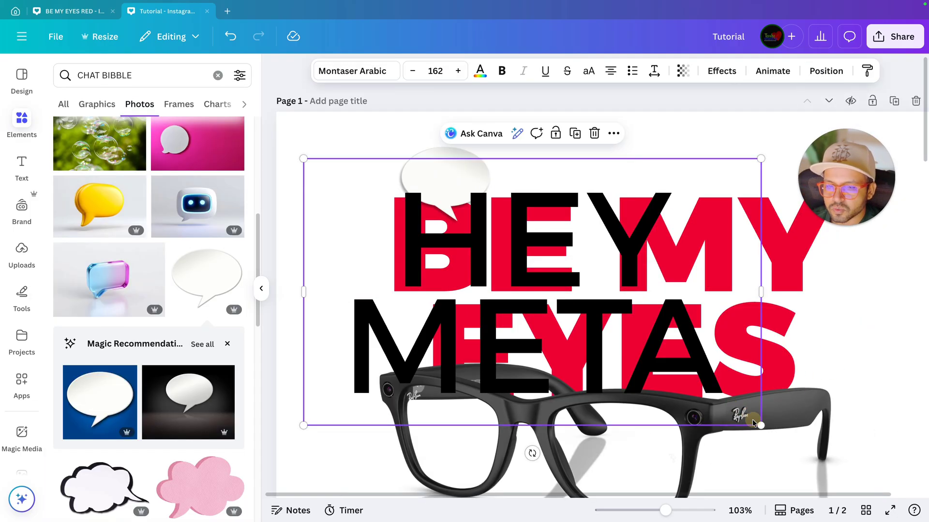
{"action": "left_click_drag", "start_coordinate": [760, 424], "coordinate": [473, 177]}
{"action": "scroll", "coordinate": [377, 195], "scroll_direction": "up", "scroll_amount": 3}
{"action": "left_click", "coordinate": [465, 227]}
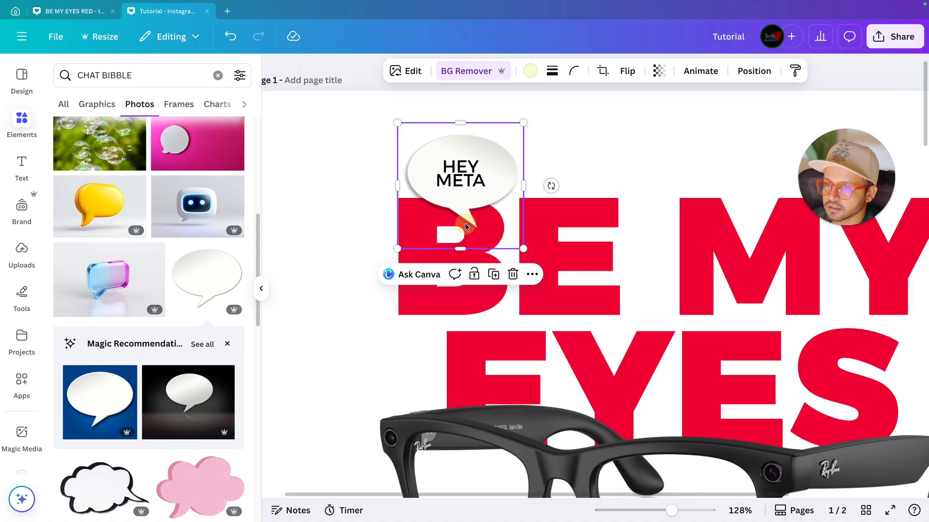
Widen the HEY META text's letter spacing to about 69 and slightly increase its line spacing
{"action": "left_click", "coordinate": [349, 239]}
{"action": "scroll", "coordinate": [350, 240], "scroll_direction": "up", "scroll_amount": 5}
{"action": "scroll", "coordinate": [350, 240], "scroll_direction": "up", "scroll_amount": 1}
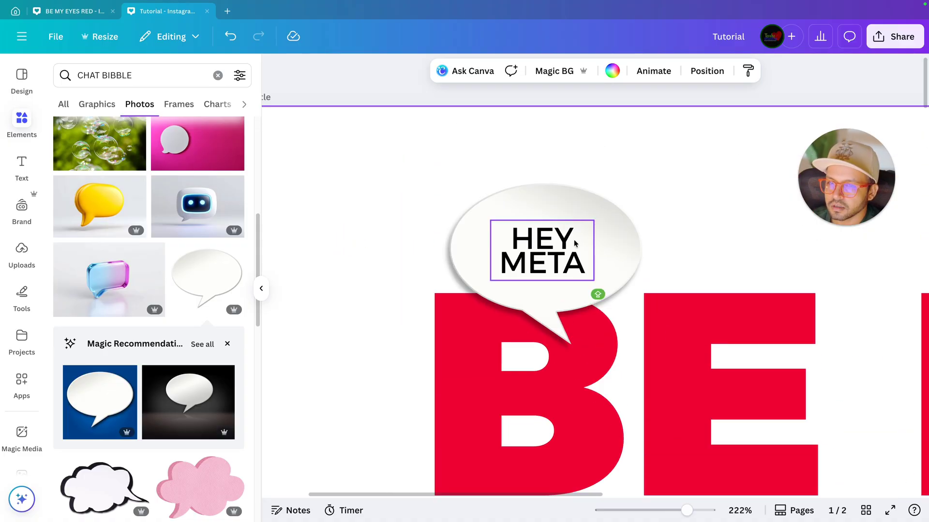
{"action": "left_click", "coordinate": [574, 242]}
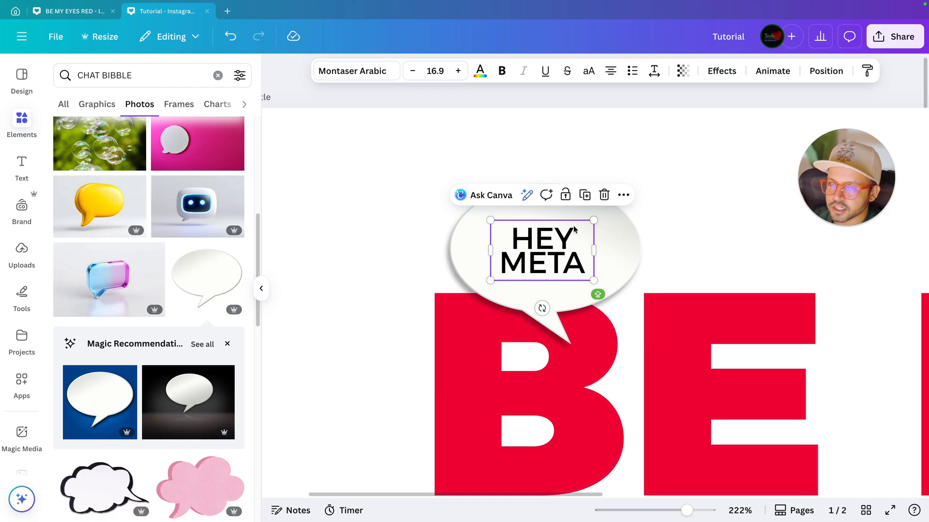
{"action": "left_click", "coordinate": [653, 72]}
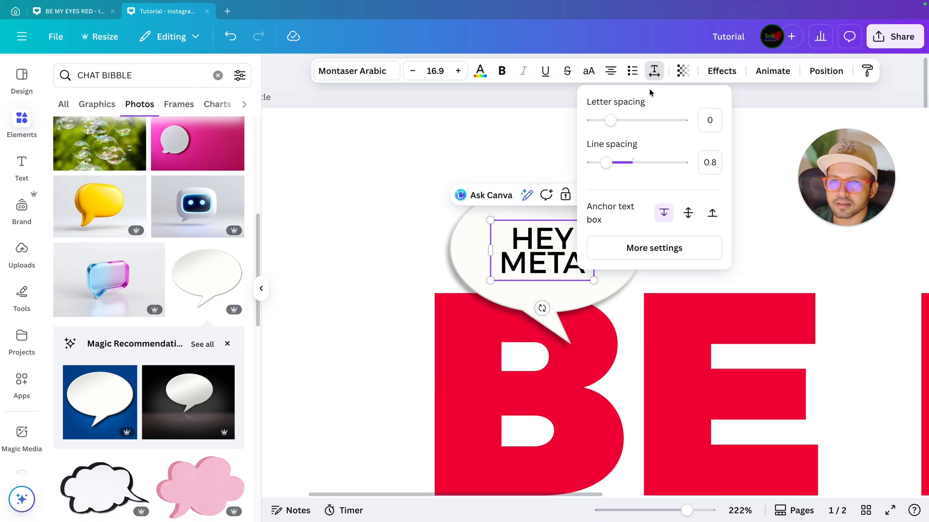
{"action": "left_click_drag", "start_coordinate": [614, 123], "coordinate": [615, 123]}
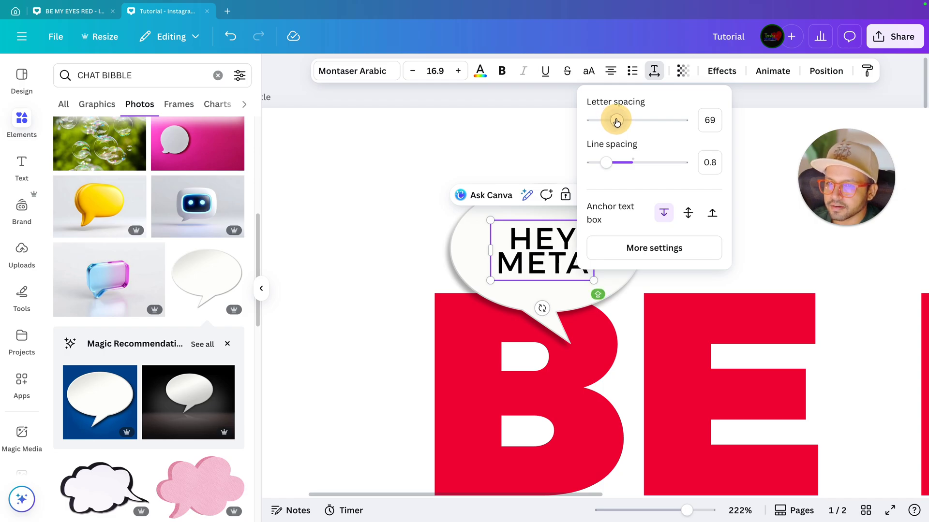
{"action": "left_click_drag", "start_coordinate": [608, 166], "coordinate": [611, 164]}
{"action": "left_click", "coordinate": [651, 318]}
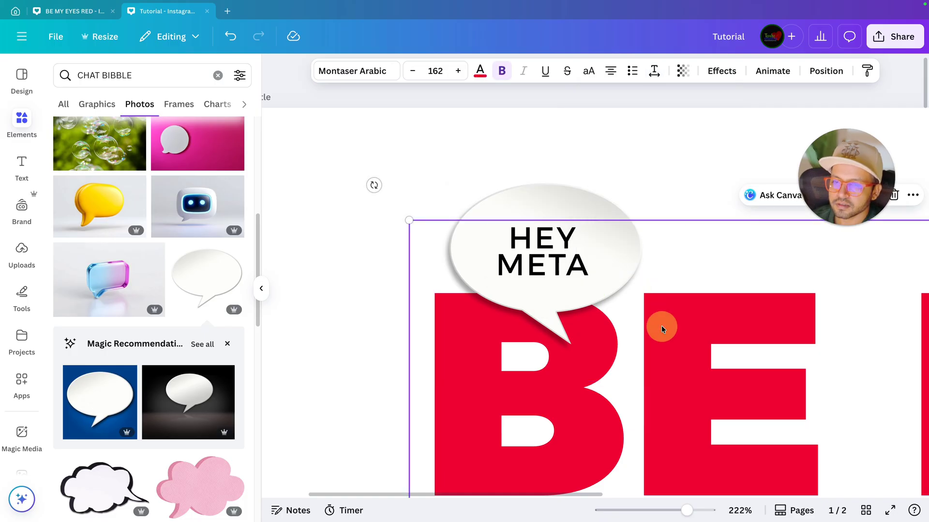
Nudge the HEY META text slightly upward to centre it within the speech bubble
{"action": "scroll", "coordinate": [661, 326], "scroll_direction": "down", "scroll_amount": 2}
{"action": "left_click", "coordinate": [584, 265]}
{"action": "left_click_drag", "start_coordinate": [583, 265], "coordinate": [581, 259]}
{"action": "key", "text": "Escape"}
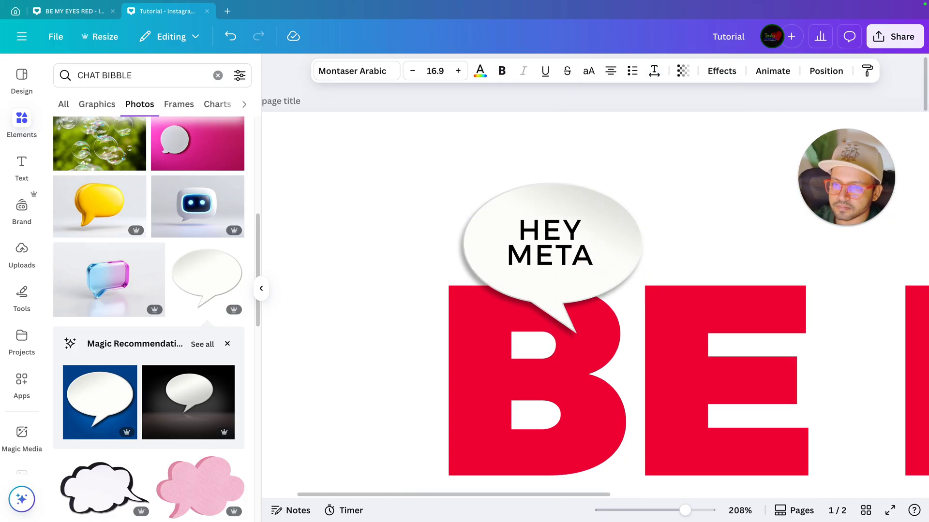
{"action": "left_click", "coordinate": [598, 294]}
{"action": "scroll", "coordinate": [598, 294], "scroll_direction": "down", "scroll_amount": 3}
{"action": "scroll", "coordinate": [718, 209], "scroll_direction": "down", "scroll_amount": 4}
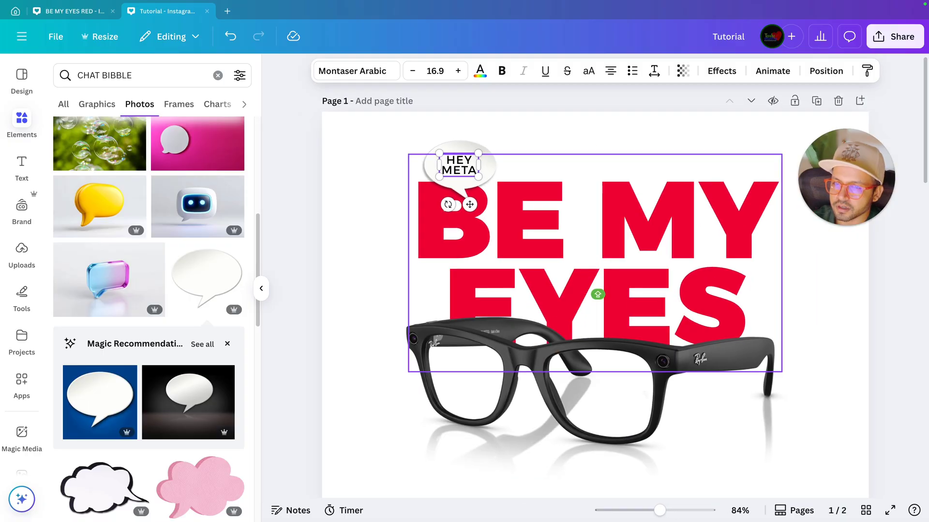
Move the brown Ray-Ban close-up photo from page 2 into the empty area below the black glasses on page 1
{"action": "scroll", "coordinate": [671, 243], "scroll_direction": "down", "scroll_amount": 2}
{"action": "left_click", "coordinate": [850, 352]}
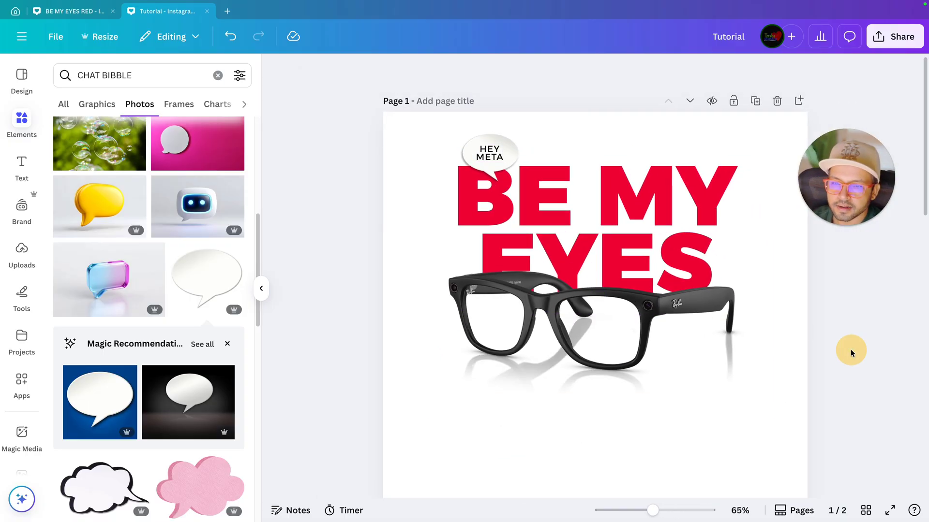
{"action": "scroll", "coordinate": [850, 349], "scroll_direction": "down", "scroll_amount": 2}
{"action": "scroll", "coordinate": [665, 376], "scroll_direction": "down", "scroll_amount": 2}
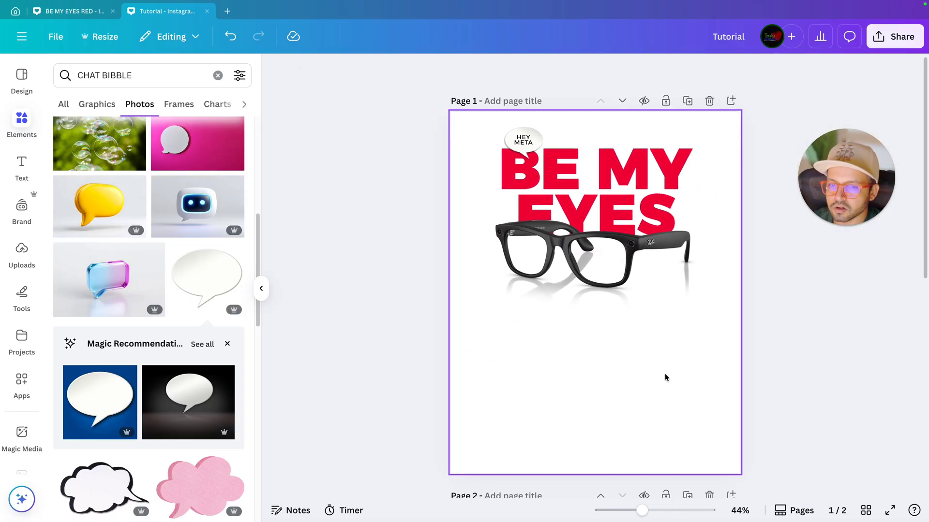
{"action": "scroll", "coordinate": [646, 380], "scroll_direction": "up", "scroll_amount": 3}
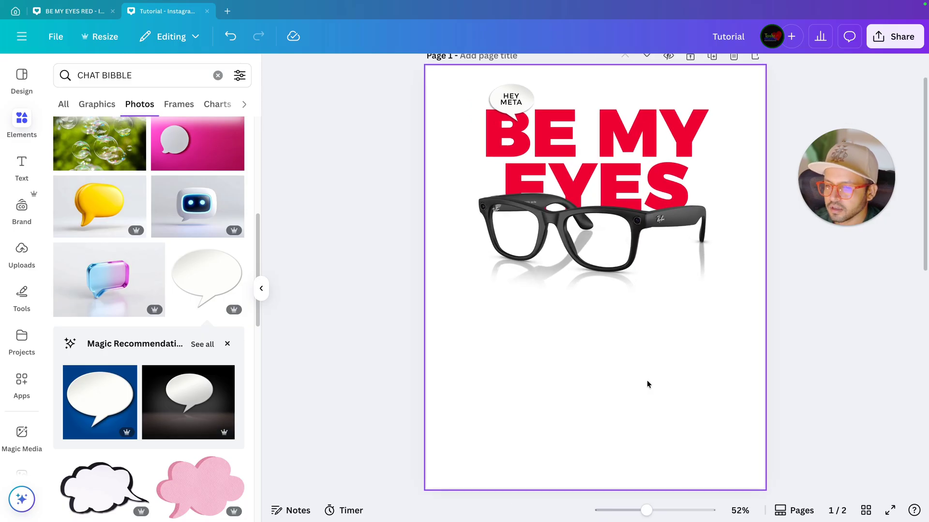
{"action": "scroll", "coordinate": [647, 380], "scroll_direction": "down", "scroll_amount": 5}
{"action": "scroll", "coordinate": [646, 380], "scroll_direction": "down", "scroll_amount": 3}
{"action": "left_click", "coordinate": [632, 349]}
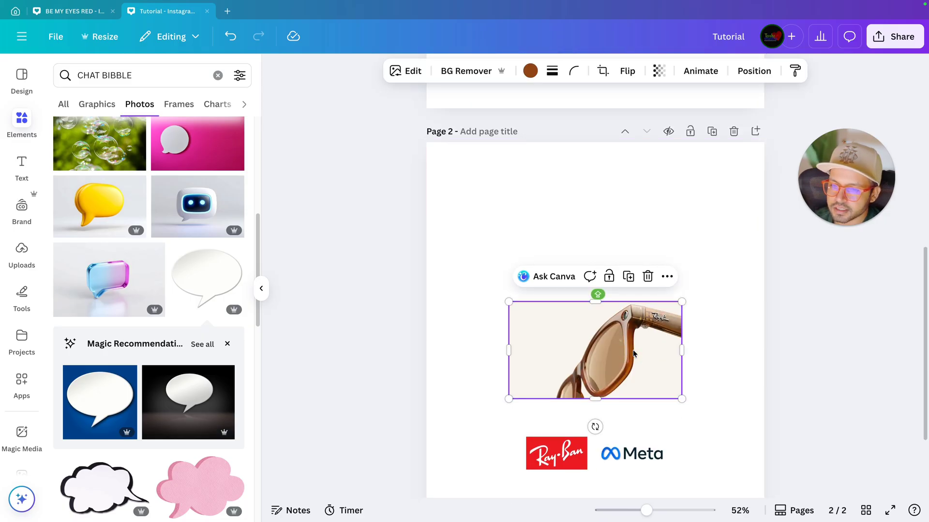
{"action": "scroll", "coordinate": [632, 348], "scroll_direction": "up", "scroll_amount": 5}
{"action": "left_click_drag", "start_coordinate": [632, 350], "coordinate": [629, 247]}
{"action": "scroll", "coordinate": [629, 248], "scroll_direction": "up", "scroll_amount": 5}
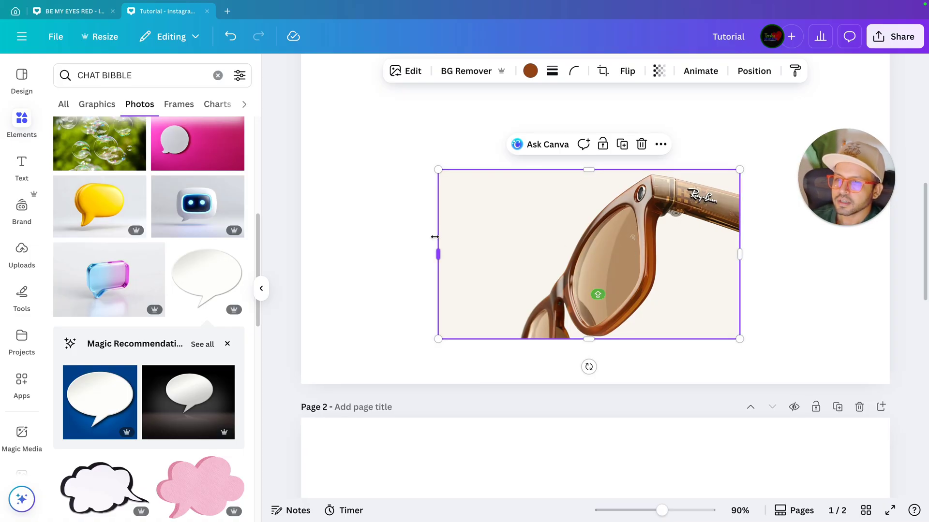
Remove the close-up photo's background and crop the empty space from its left side and a sliver from its right
{"action": "left_click", "coordinate": [471, 72]}
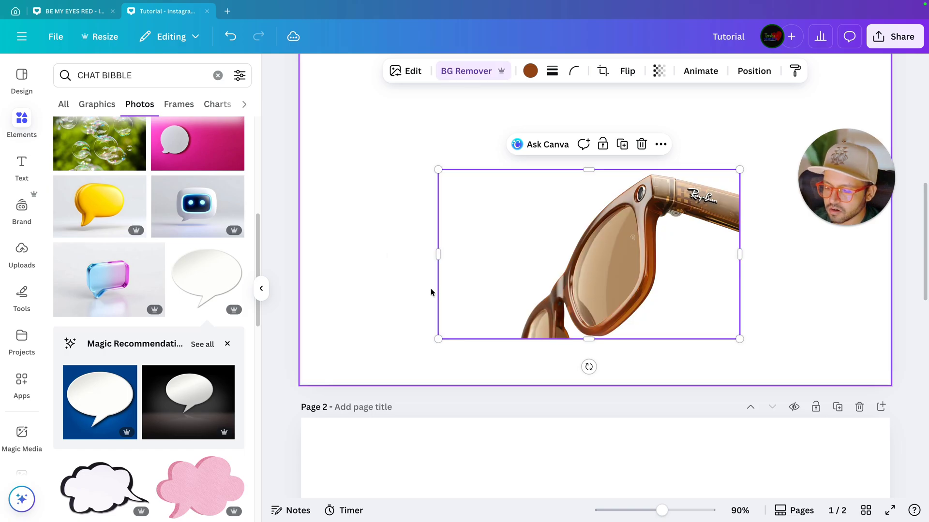
{"action": "left_click_drag", "start_coordinate": [436, 274], "coordinate": [520, 274]}
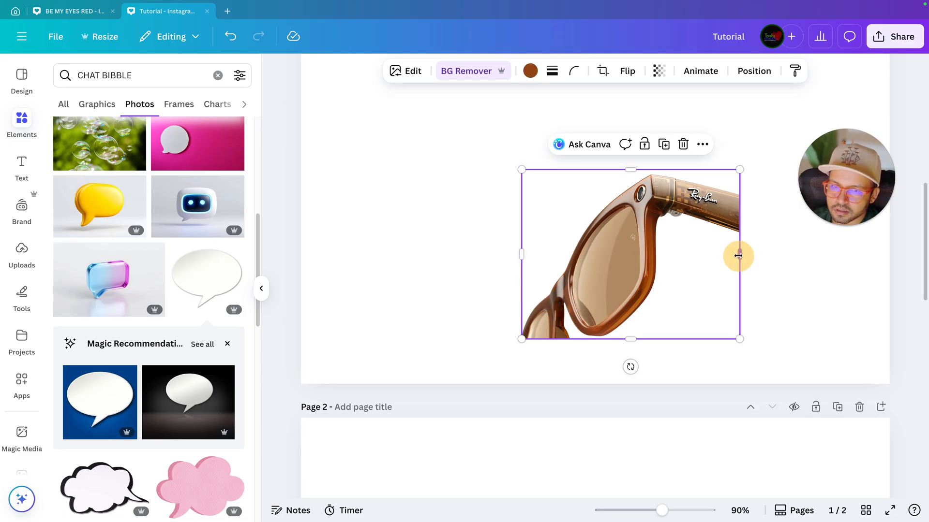
{"action": "left_click_drag", "start_coordinate": [738, 256], "coordinate": [731, 257]}
{"action": "left_click", "coordinate": [786, 286]}
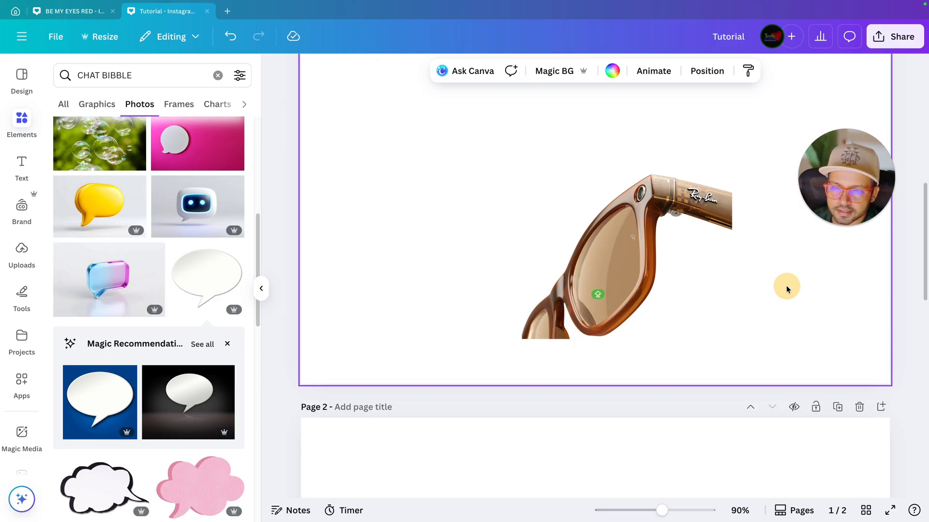
Turn the close-up photo black and white by setting its saturation to -100
{"action": "left_click", "coordinate": [666, 257]}
{"action": "left_click", "coordinate": [414, 71]}
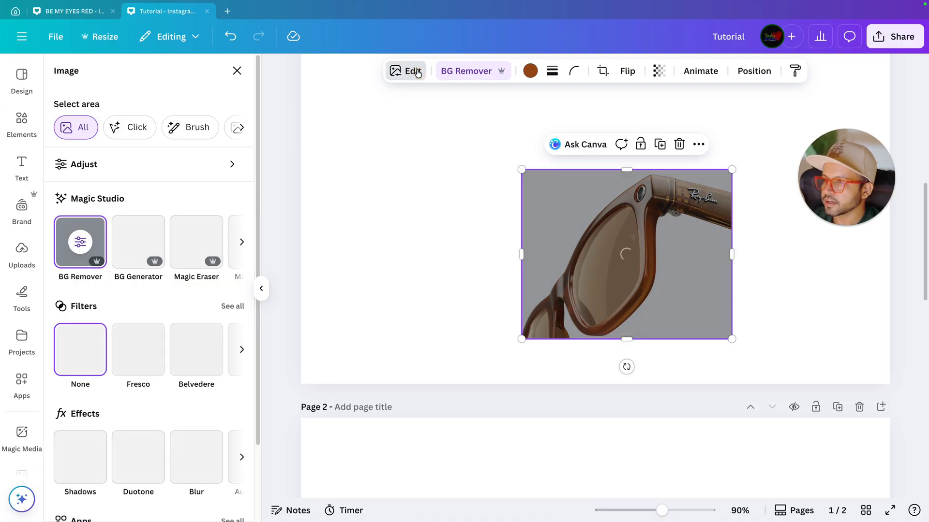
{"action": "left_click", "coordinate": [155, 173]}
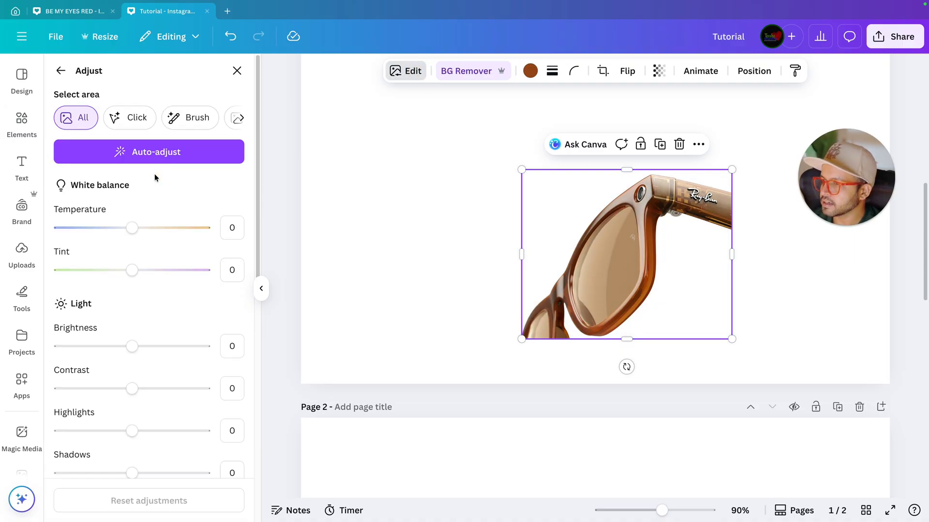
{"action": "scroll", "coordinate": [155, 173], "scroll_direction": "down", "scroll_amount": 7}
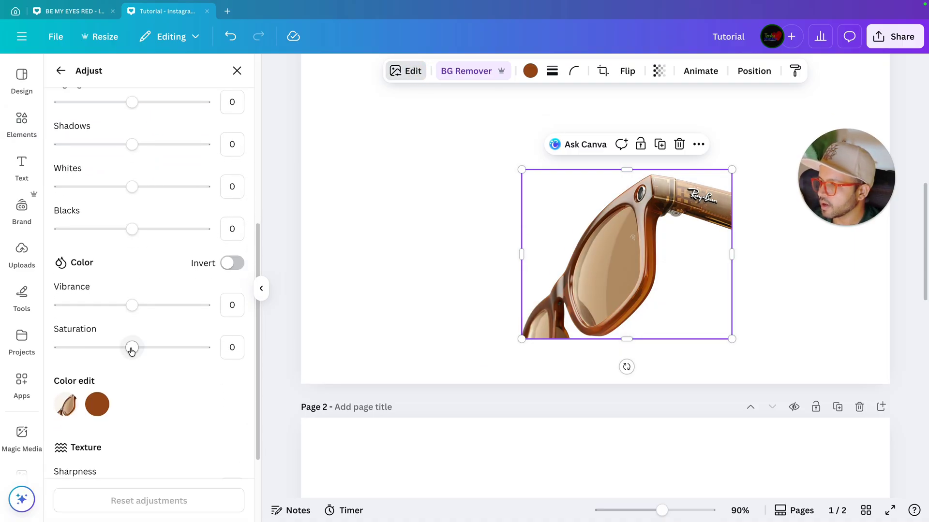
{"action": "left_click_drag", "start_coordinate": [132, 351], "coordinate": [43, 352]}
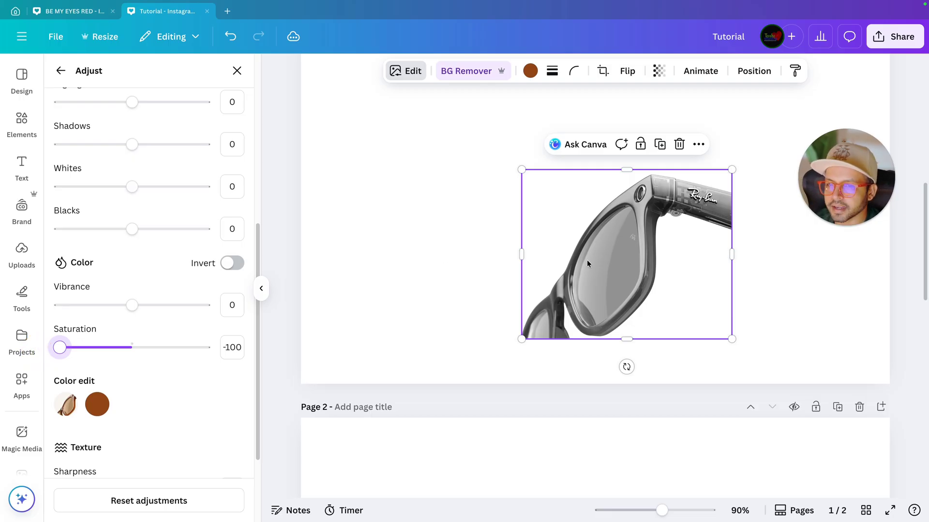
{"action": "left_click", "coordinate": [492, 259]}
Add a solid border with a stroke weight of 2 to the close-up photo and colour it red from the document colours
{"action": "scroll", "coordinate": [544, 275], "scroll_direction": "down", "scroll_amount": 2}
{"action": "scroll", "coordinate": [635, 269], "scroll_direction": "down", "scroll_amount": 2}
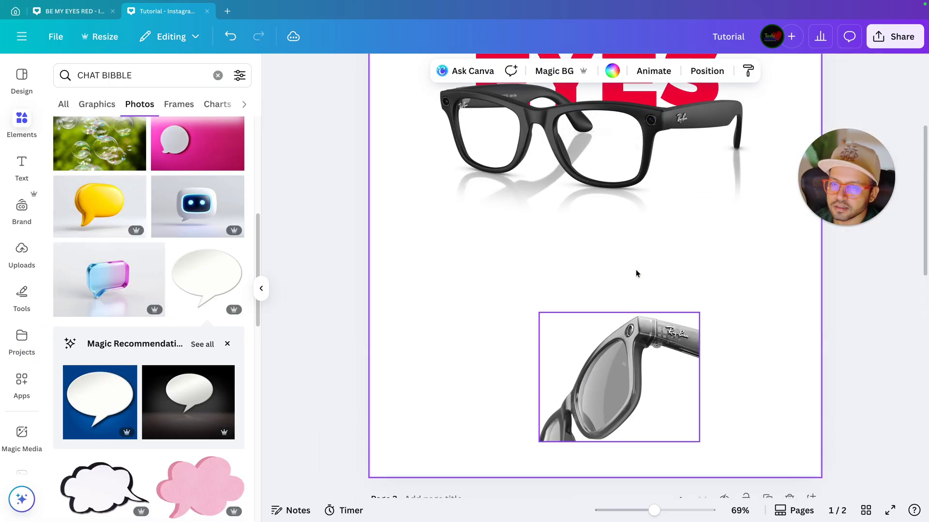
{"action": "scroll", "coordinate": [632, 273], "scroll_direction": "down", "scroll_amount": 2}
{"action": "left_click", "coordinate": [603, 322]}
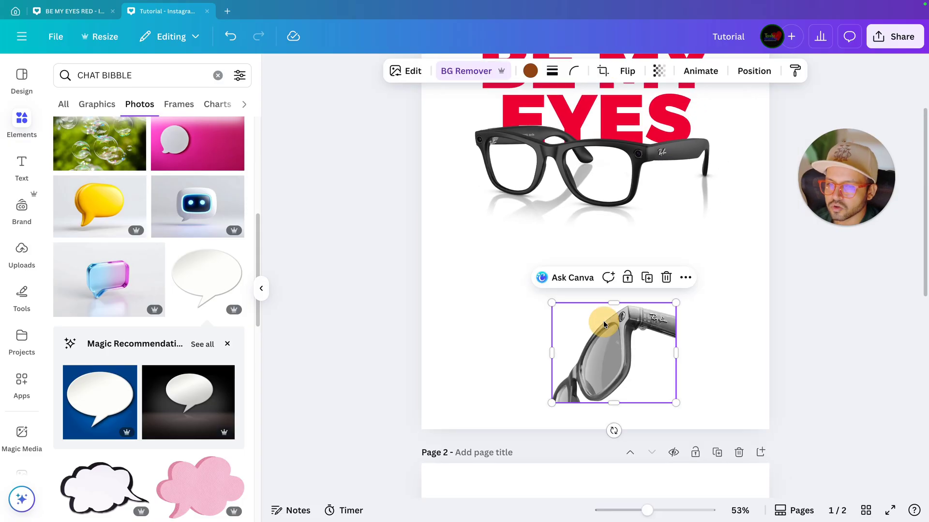
{"action": "left_click", "coordinate": [552, 73]}
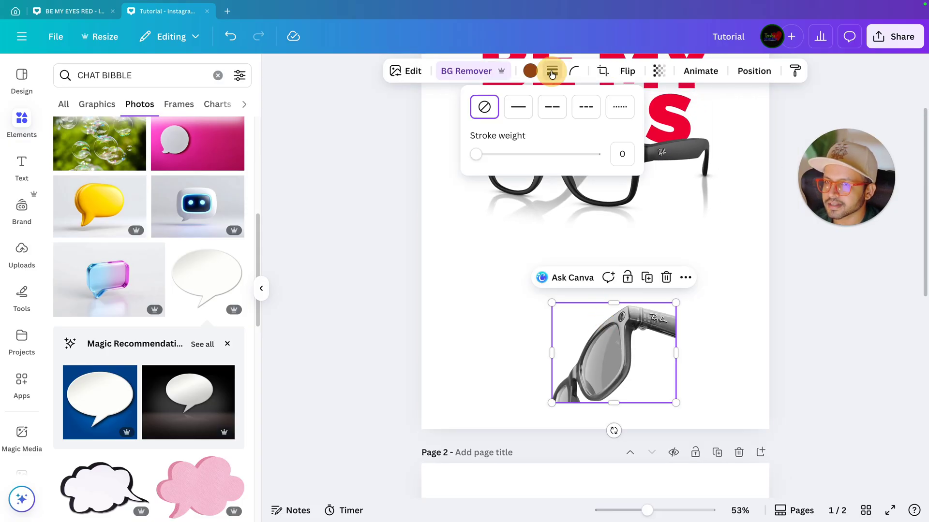
{"action": "left_click", "coordinate": [518, 107]}
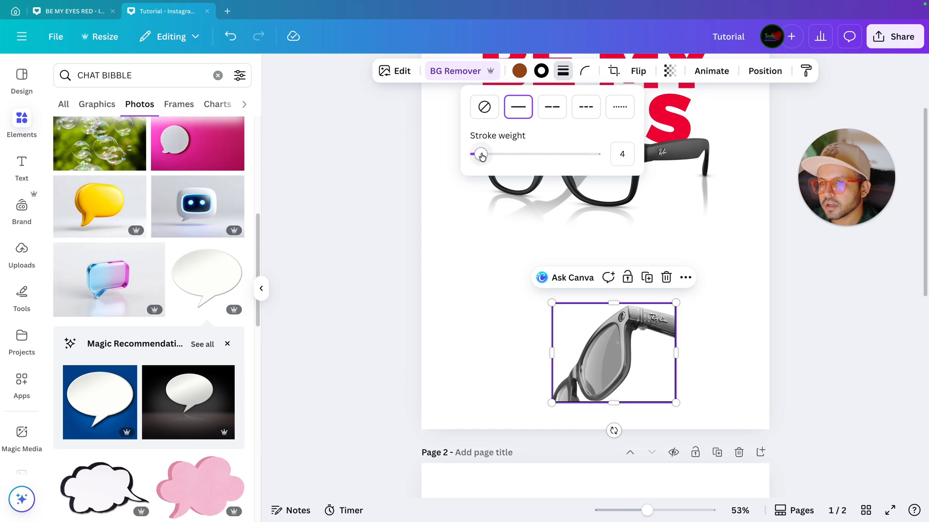
{"action": "left_click_drag", "start_coordinate": [481, 155], "coordinate": [478, 155]}
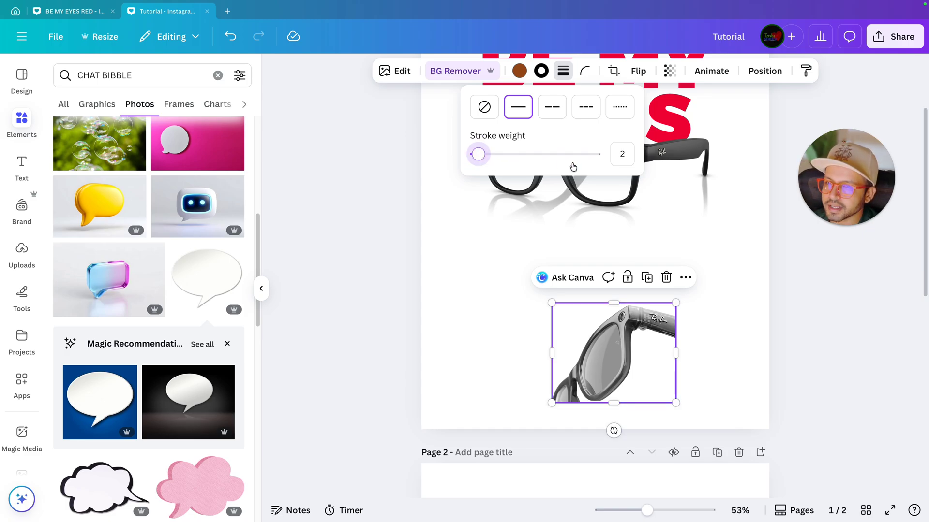
{"action": "left_click", "coordinate": [542, 71]}
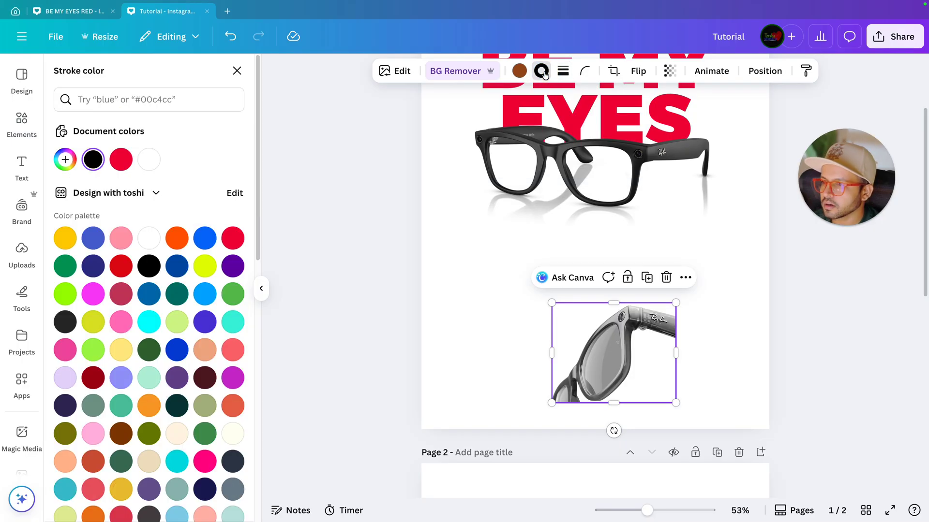
{"action": "left_click", "coordinate": [122, 160]}
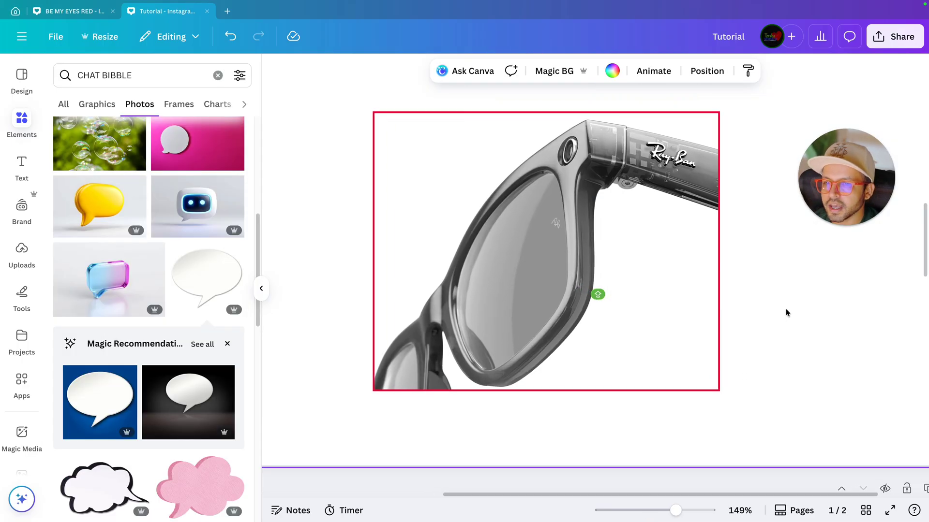
Round the bordered photo's corners to about 21
{"action": "scroll", "coordinate": [786, 309], "scroll_direction": "up", "scroll_amount": 2}
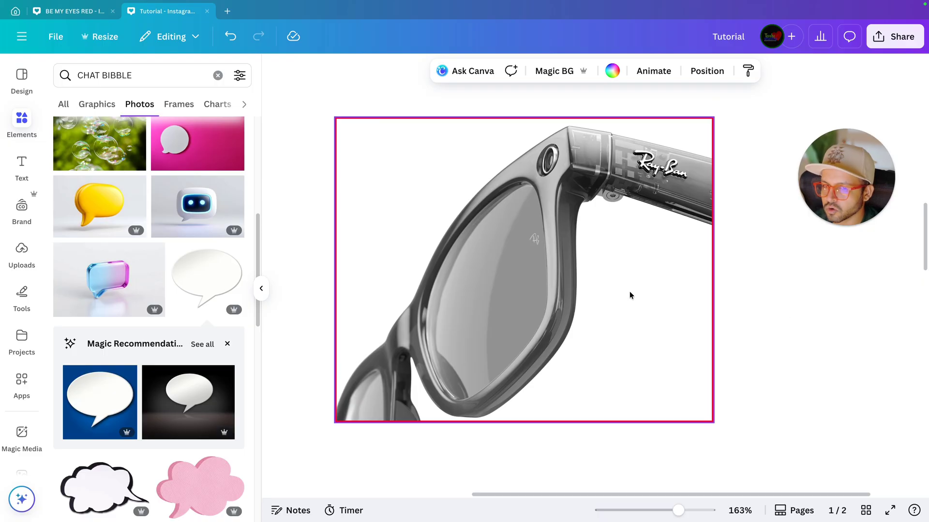
{"action": "left_click", "coordinate": [629, 292]}
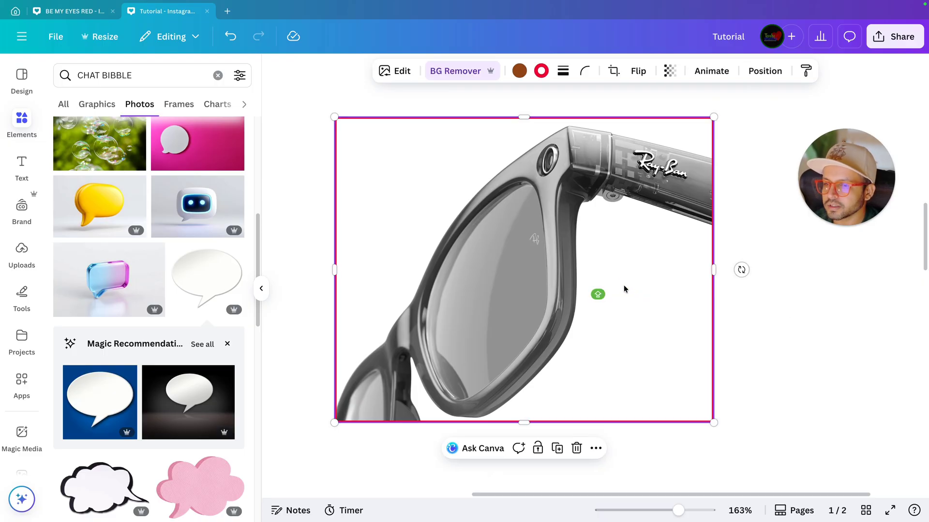
{"action": "left_click", "coordinate": [584, 73]}
{"action": "left_click", "coordinate": [528, 124]}
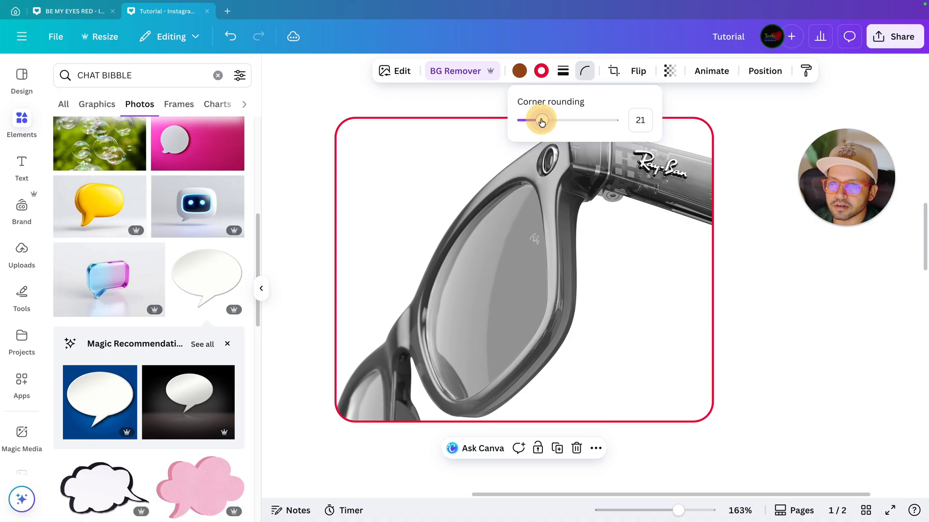
{"action": "left_click", "coordinate": [812, 323]}
Enlarge the bordered photo slightly and move it to the lower-right area of page 1
{"action": "scroll", "coordinate": [812, 323], "scroll_direction": "down", "scroll_amount": 5}
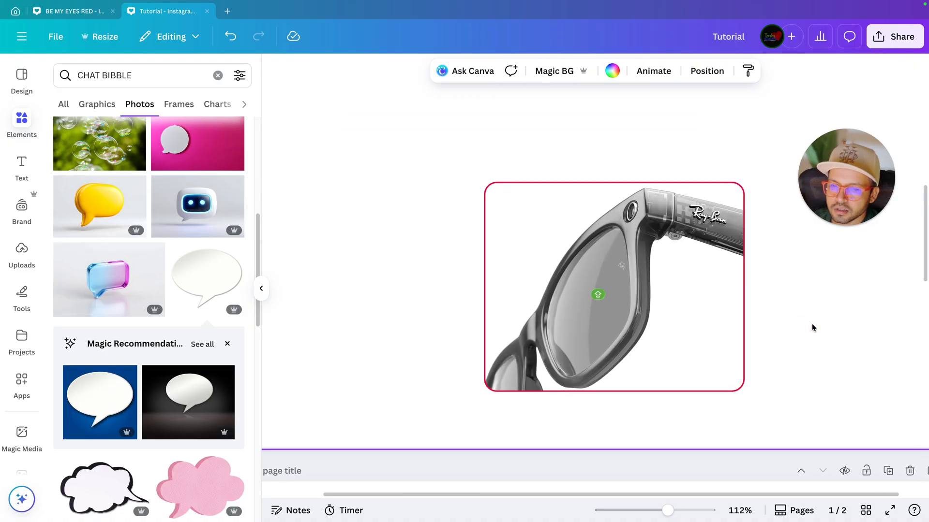
{"action": "scroll", "coordinate": [812, 323], "scroll_direction": "down", "scroll_amount": 3}
{"action": "left_click", "coordinate": [651, 344]}
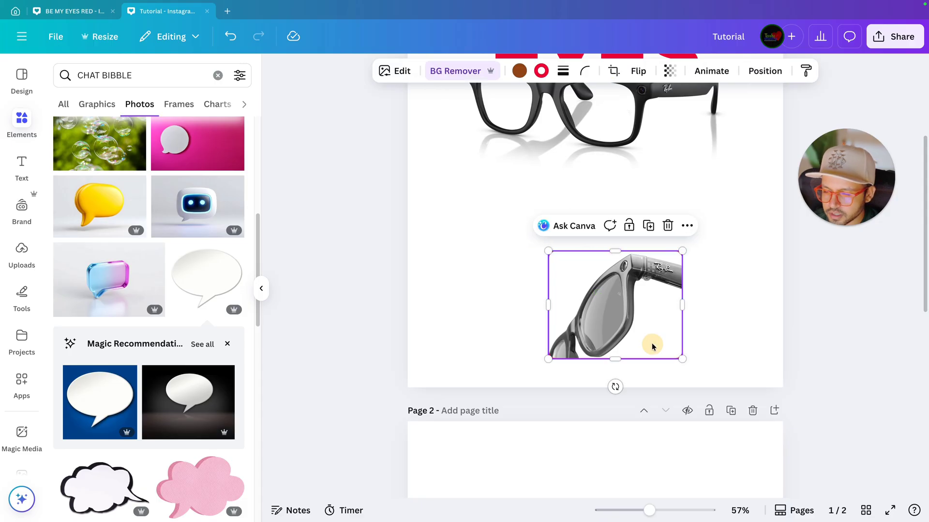
{"action": "left_click_drag", "start_coordinate": [546, 253], "coordinate": [525, 239]}
{"action": "left_click", "coordinate": [730, 339]}
{"action": "scroll", "coordinate": [731, 338], "scroll_direction": "down", "scroll_amount": 2}
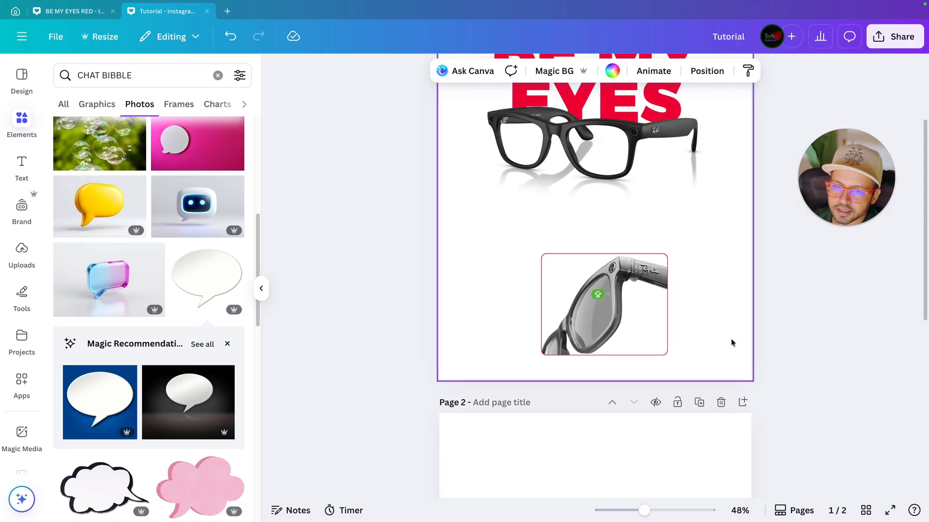
{"action": "left_click", "coordinate": [668, 321]}
{"action": "left_click_drag", "start_coordinate": [595, 310], "coordinate": [645, 309]}
{"action": "left_click", "coordinate": [785, 326]}
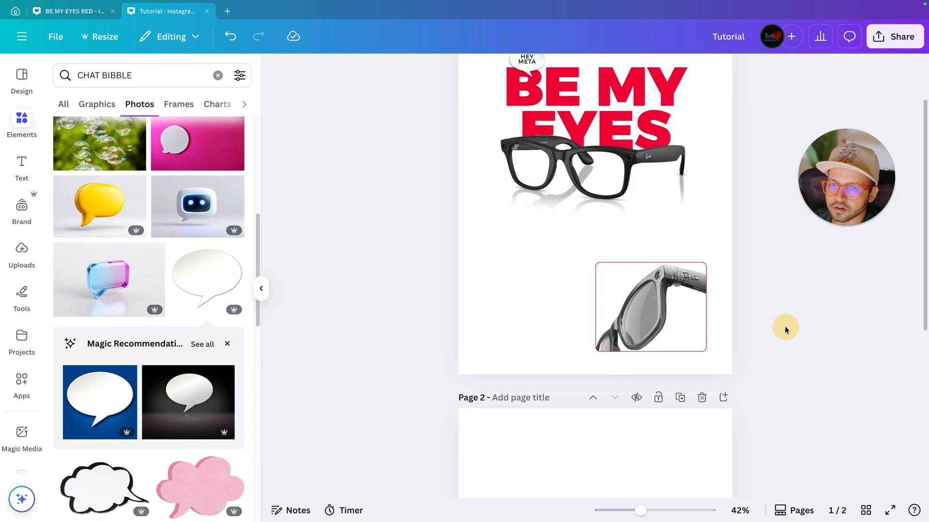
Enlarge the heading, speech bubble and black glasses together slightly and shift them a little lower on page 1
{"action": "scroll", "coordinate": [784, 324], "scroll_direction": "up", "scroll_amount": 3}
{"action": "scroll", "coordinate": [784, 328], "scroll_direction": "down", "scroll_amount": 1}
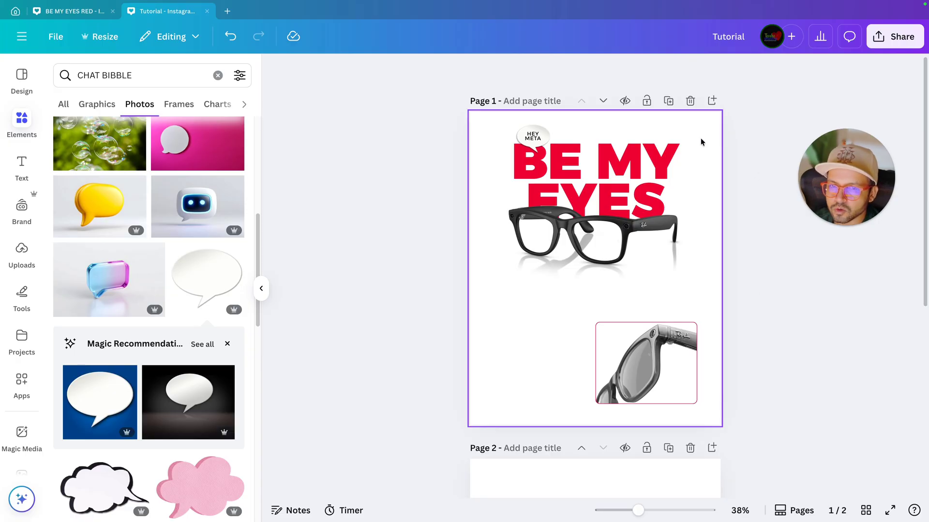
{"action": "left_click_drag", "start_coordinate": [703, 129], "coordinate": [484, 268]}
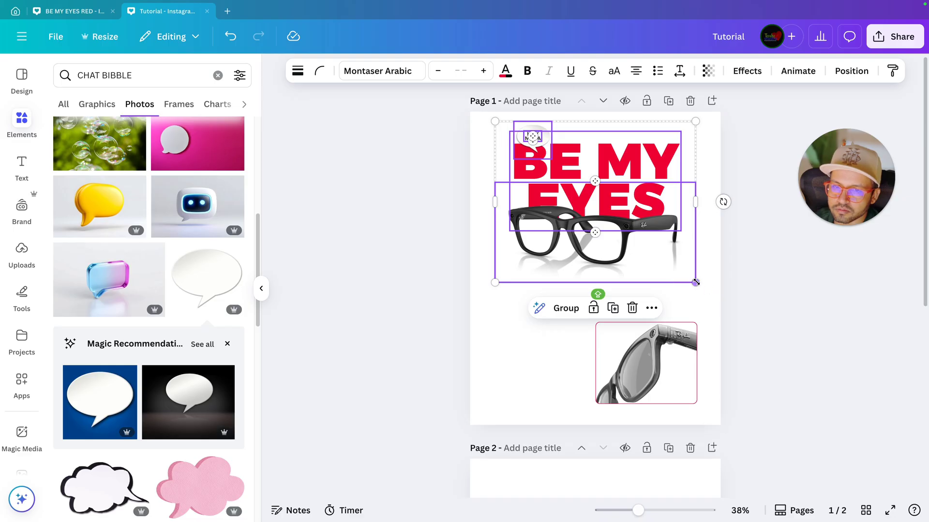
{"action": "left_click_drag", "start_coordinate": [695, 282], "coordinate": [703, 288]}
{"action": "left_click", "coordinate": [804, 312]}
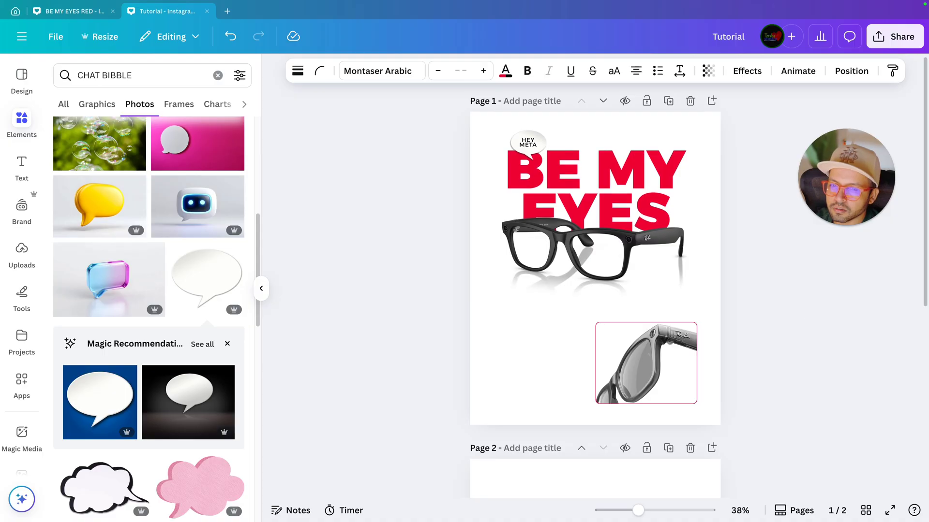
{"action": "key", "text": "ctrl+z"}
Enlarge the bordered photo slightly from its top-left corner and nudge it upward, closer to the black glasses
{"action": "left_click_drag", "start_coordinate": [761, 332], "coordinate": [581, 401]}
{"action": "left_click_drag", "start_coordinate": [596, 324], "coordinate": [587, 317]}
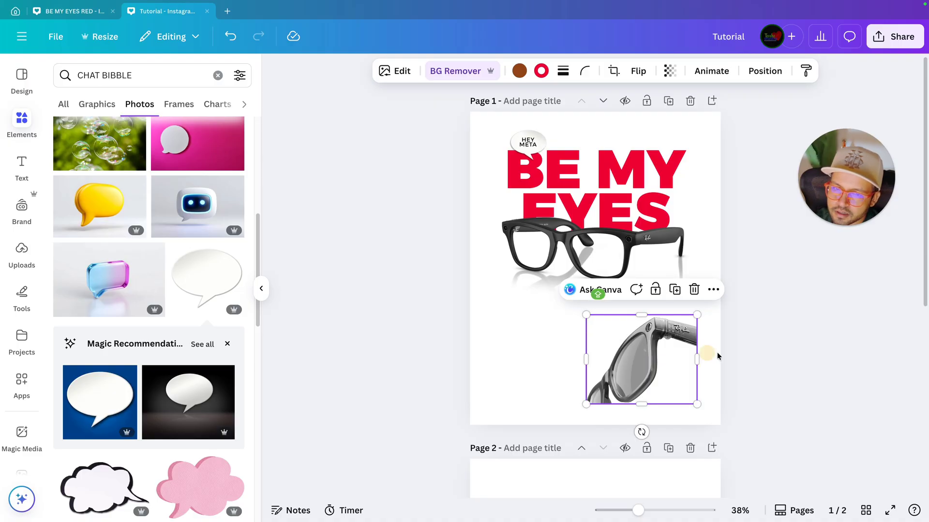
{"action": "key", "text": "shift+Up"}
{"action": "key", "text": "shift+Up"}
{"action": "key", "text": "shift+Up"}
{"action": "key", "text": "shift+Up"}
{"action": "key", "text": "shift+Up"}
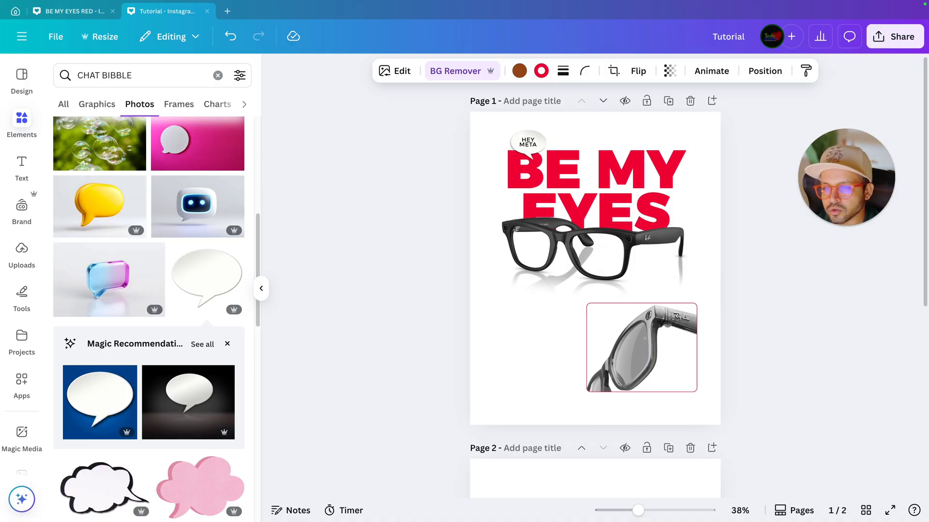
Nudge the heading, speech bubble and black glasses slightly downward together, and lower the bordered photo slightly as well
{"action": "scroll", "coordinate": [631, 275], "scroll_direction": "up", "scroll_amount": 5}
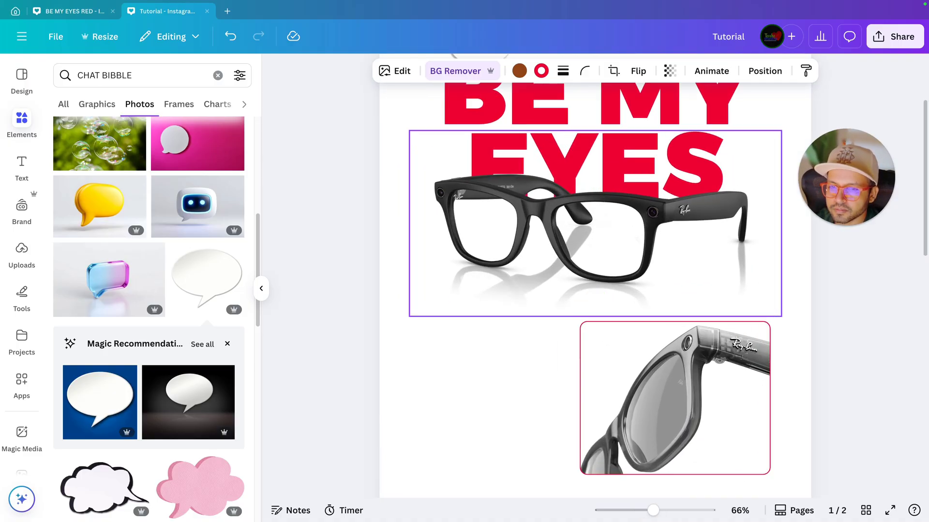
{"action": "scroll", "coordinate": [842, 339], "scroll_direction": "down", "scroll_amount": 3}
{"action": "left_click", "coordinate": [843, 338]}
{"action": "scroll", "coordinate": [843, 339], "scroll_direction": "down", "scroll_amount": 3}
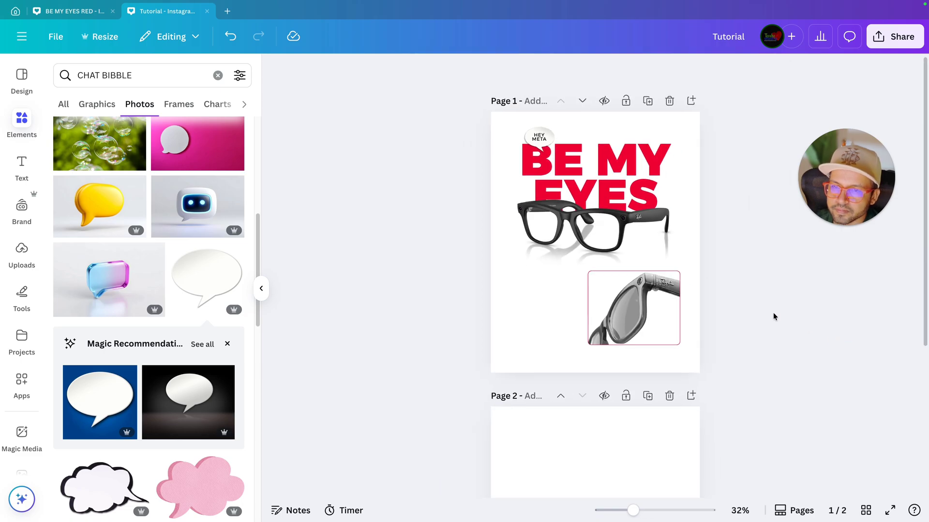
{"action": "left_click_drag", "start_coordinate": [505, 121], "coordinate": [696, 272]}
{"action": "scroll", "coordinate": [685, 274], "scroll_direction": "up", "scroll_amount": 1}
{"action": "left_click", "coordinate": [765, 284]}
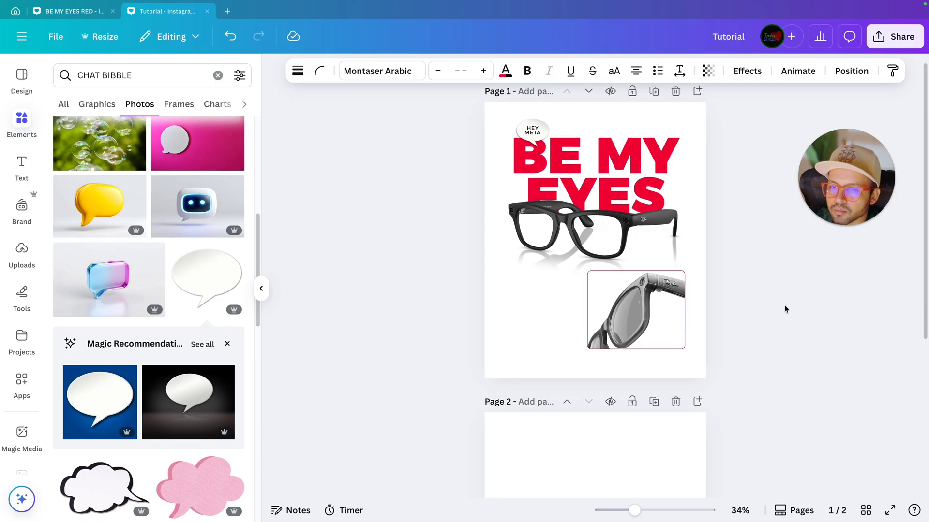
{"action": "left_click_drag", "start_coordinate": [725, 303], "coordinate": [632, 341]}
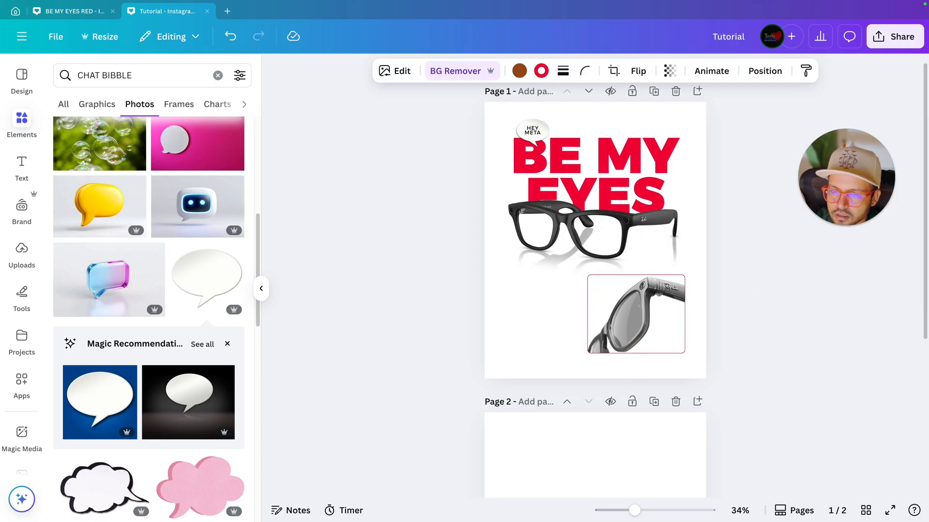
{"action": "left_click", "coordinate": [738, 95]}
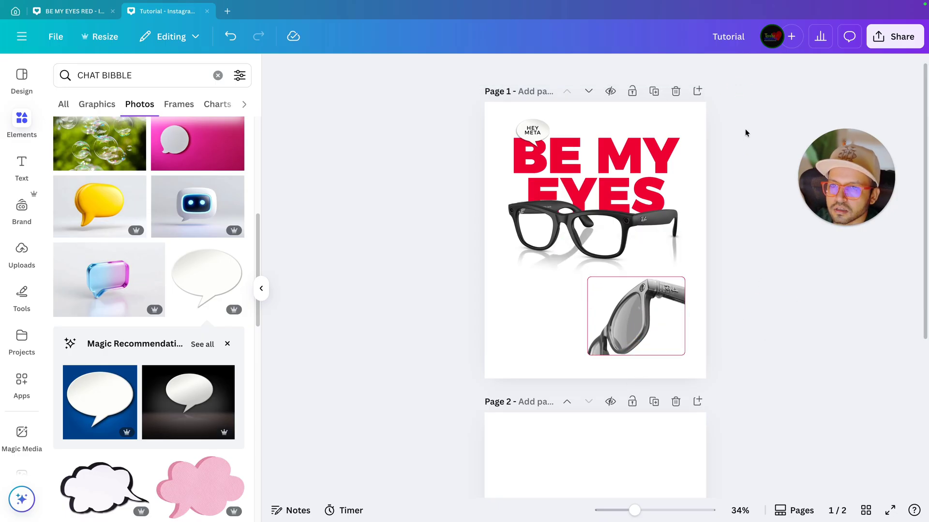
{"action": "left_click_drag", "start_coordinate": [745, 128], "coordinate": [473, 344]}
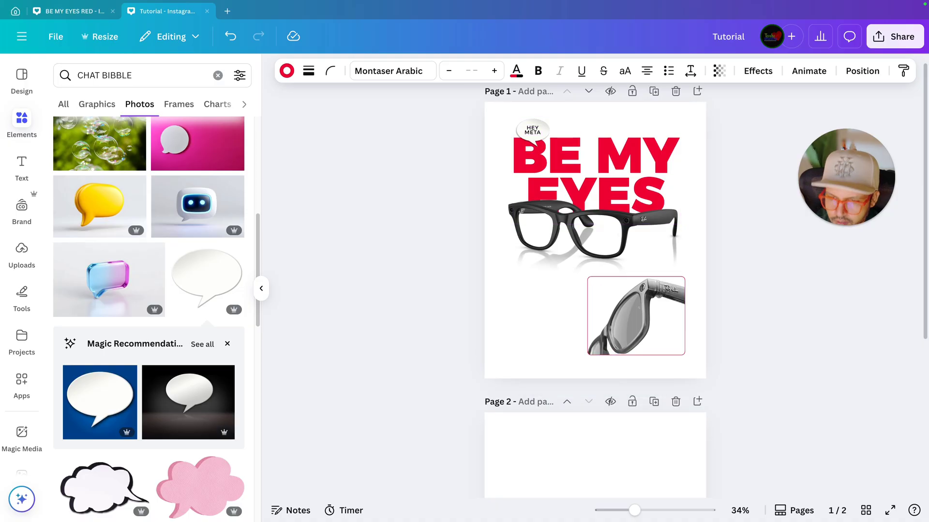
{"action": "left_click", "coordinate": [788, 335]}
{"action": "scroll", "coordinate": [789, 336], "scroll_direction": "up", "scroll_amount": 3}
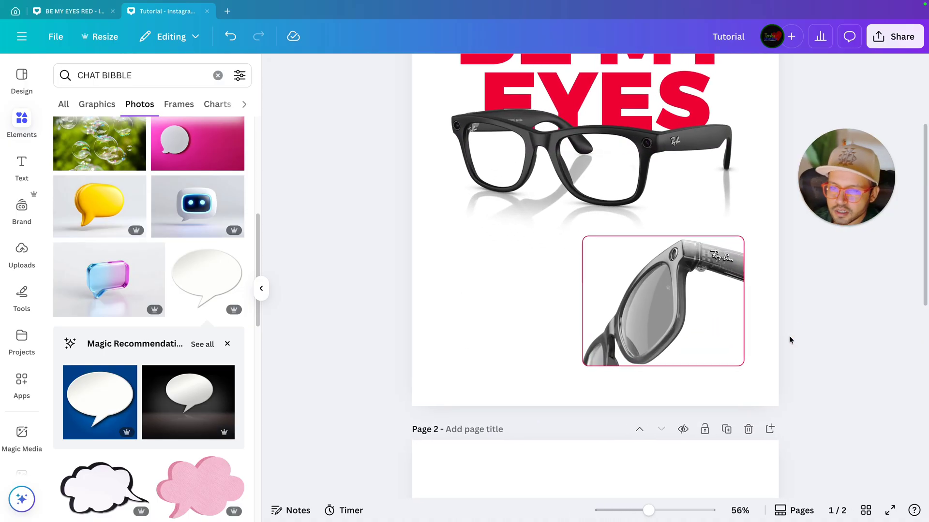
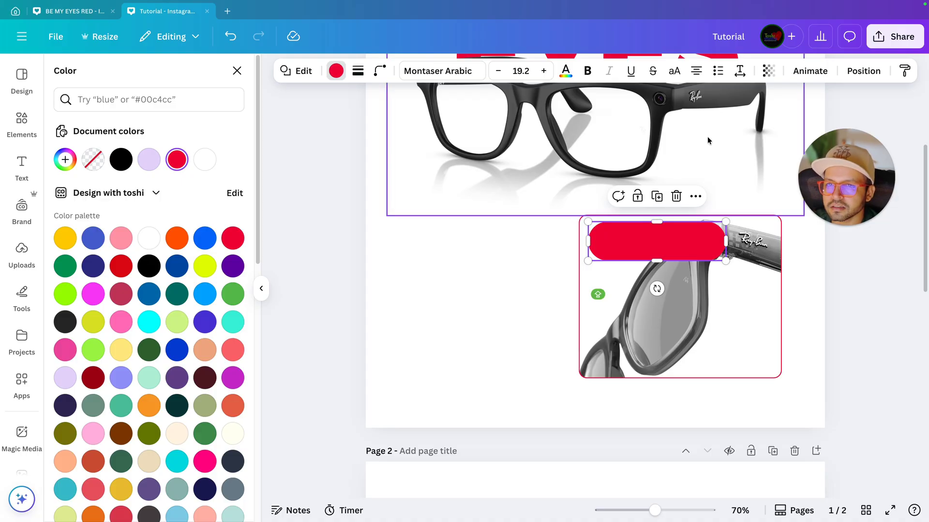
Set the corner rounding of the red bar on the close-up photo to 20
{"action": "left_click", "coordinate": [380, 72]}
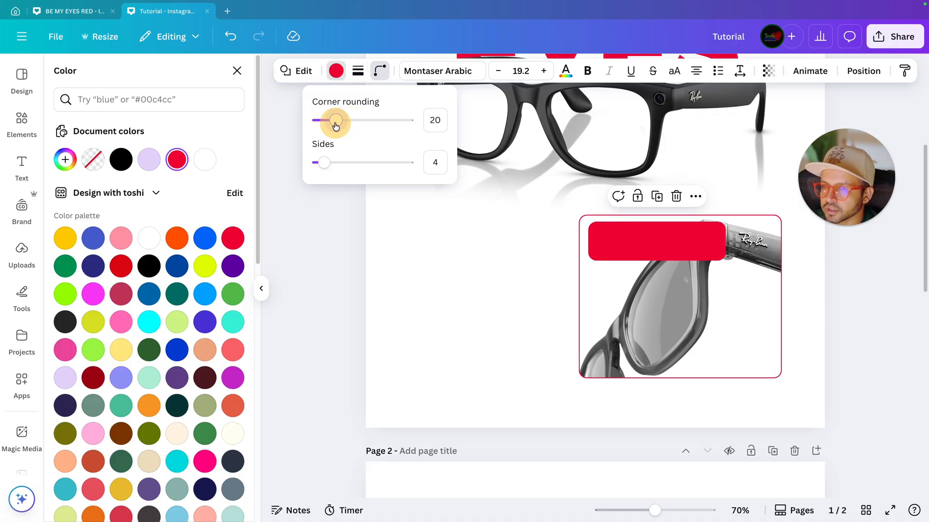
{"action": "left_click", "coordinate": [332, 213]}
{"action": "left_click", "coordinate": [328, 239]}
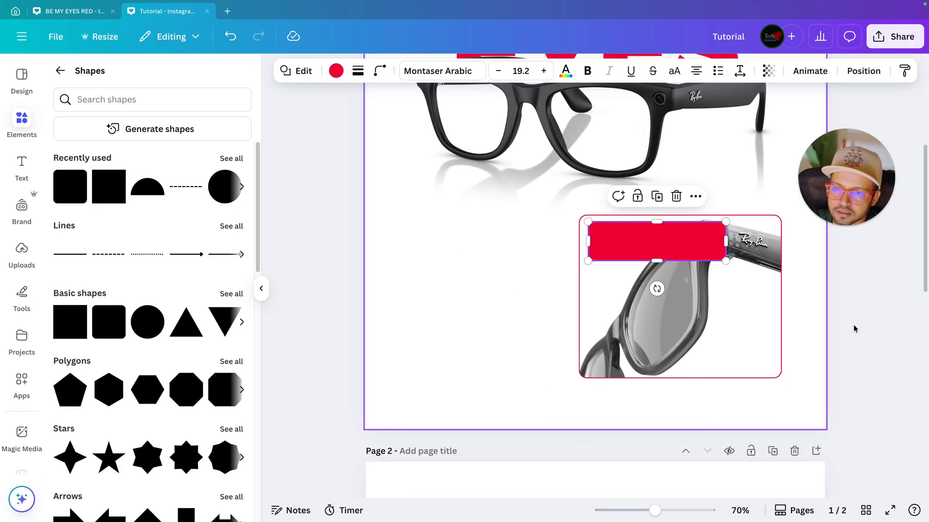
Reduce the red bar's height and adjust its left edge so it measures about 327 by 75 px
{"action": "scroll", "coordinate": [874, 331], "scroll_direction": "up", "scroll_amount": 5}
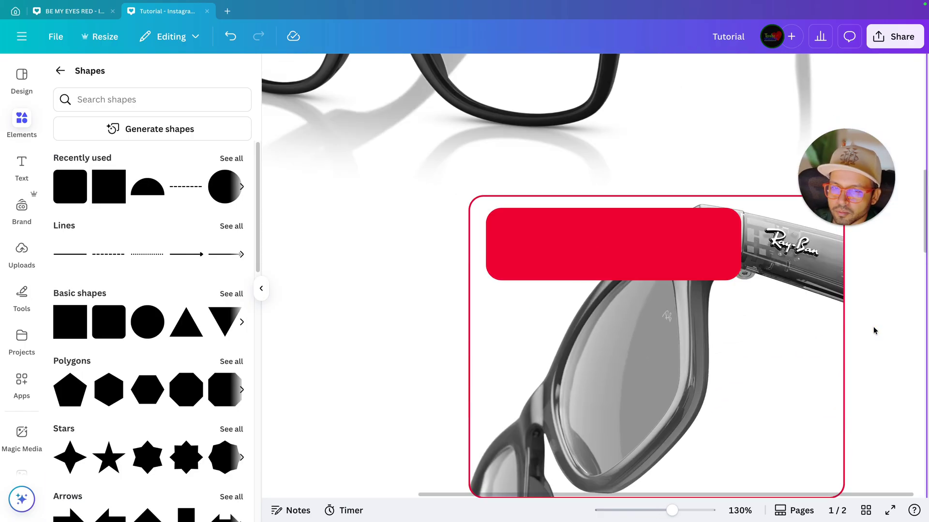
{"action": "scroll", "coordinate": [875, 331], "scroll_direction": "up", "scroll_amount": 1}
{"action": "left_click", "coordinate": [707, 265]}
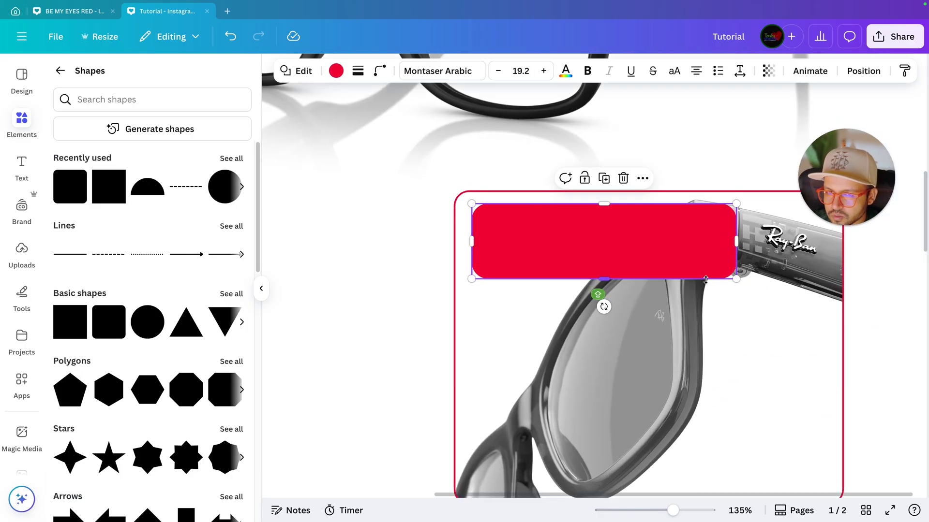
{"action": "left_click_drag", "start_coordinate": [705, 280], "coordinate": [706, 264]}
{"action": "left_click_drag", "start_coordinate": [469, 235], "coordinate": [483, 238]}
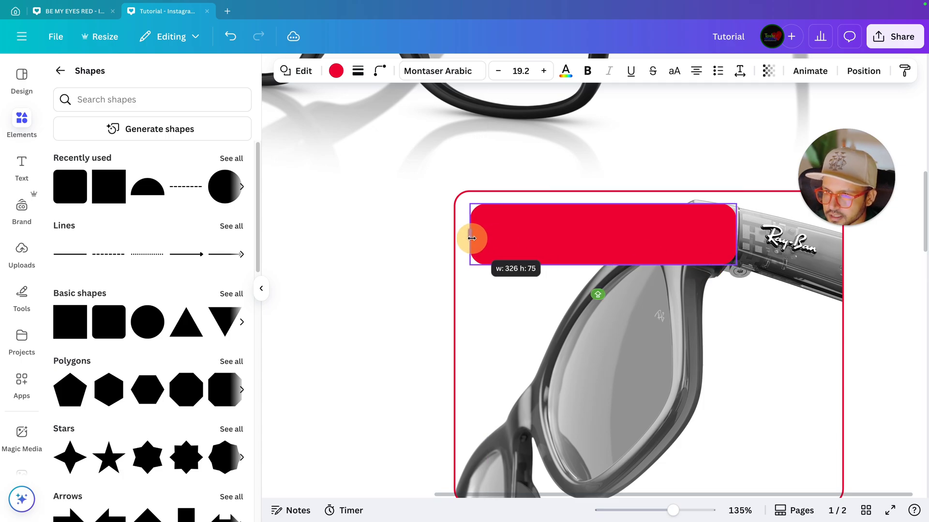
{"action": "left_click_drag", "start_coordinate": [471, 238], "coordinate": [471, 238]}
{"action": "left_click", "coordinate": [570, 275]}
Send the red bar one layer backward so it sits behind the glasses in the bordered photo
{"action": "left_click", "coordinate": [675, 229]}
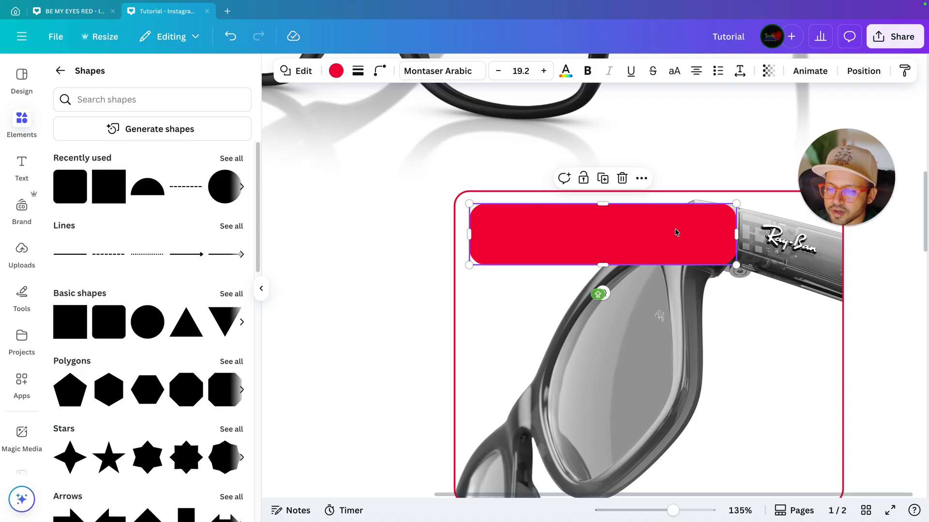
{"action": "left_click", "coordinate": [864, 71]}
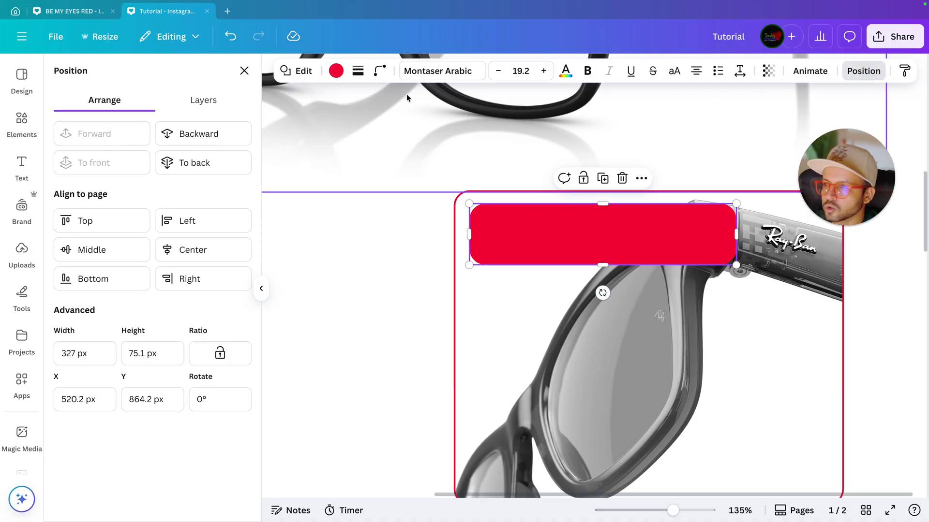
{"action": "left_click", "coordinate": [234, 138]}
Duplicate the red bar and place the copy in the lower-right corner of the bordered photo
{"action": "scroll", "coordinate": [645, 289], "scroll_direction": "down", "scroll_amount": 2}
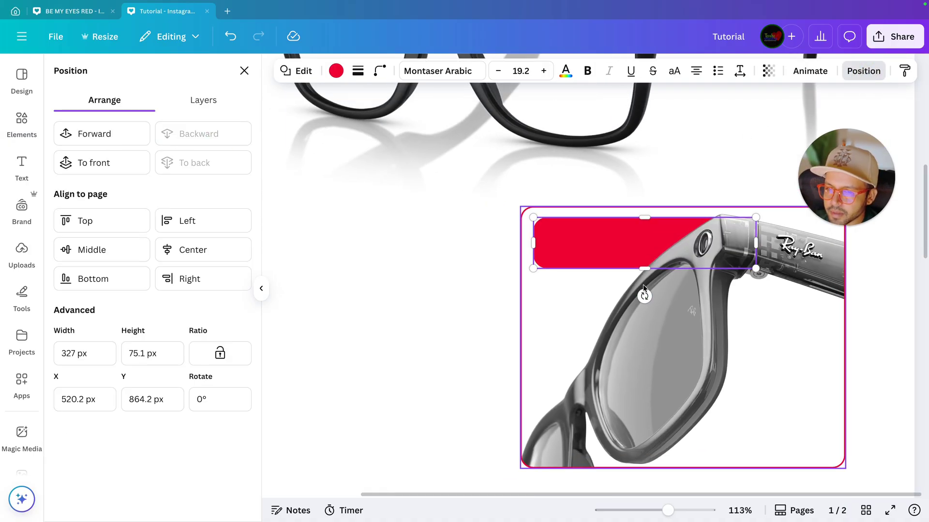
{"action": "scroll", "coordinate": [643, 284], "scroll_direction": "down", "scroll_amount": 3}
{"action": "key", "text": "ctrl+d"}
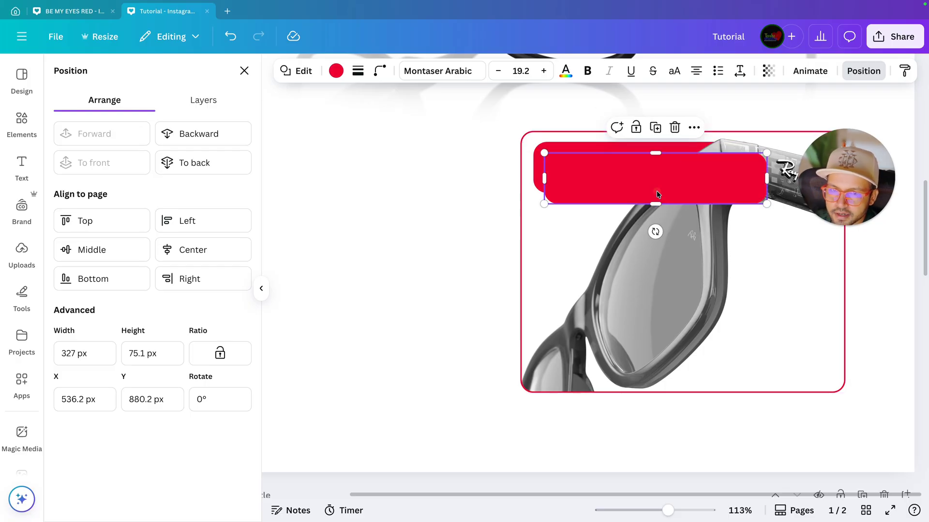
{"action": "left_click_drag", "start_coordinate": [657, 191], "coordinate": [722, 367]}
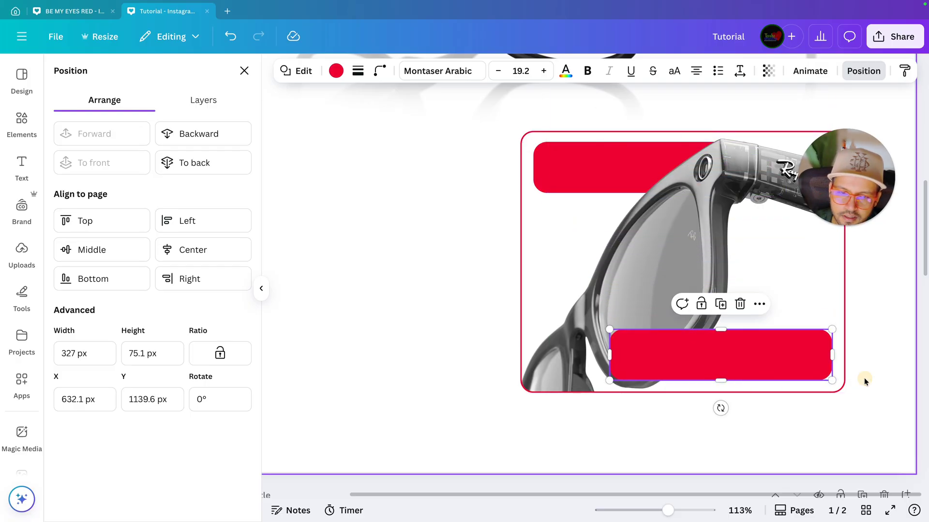
Nudge the lower red bar down by 1 px and trim its left edge to a width of 318 px
{"action": "left_click", "coordinate": [863, 378]}
{"action": "scroll", "coordinate": [864, 378], "scroll_direction": "up", "scroll_amount": 10}
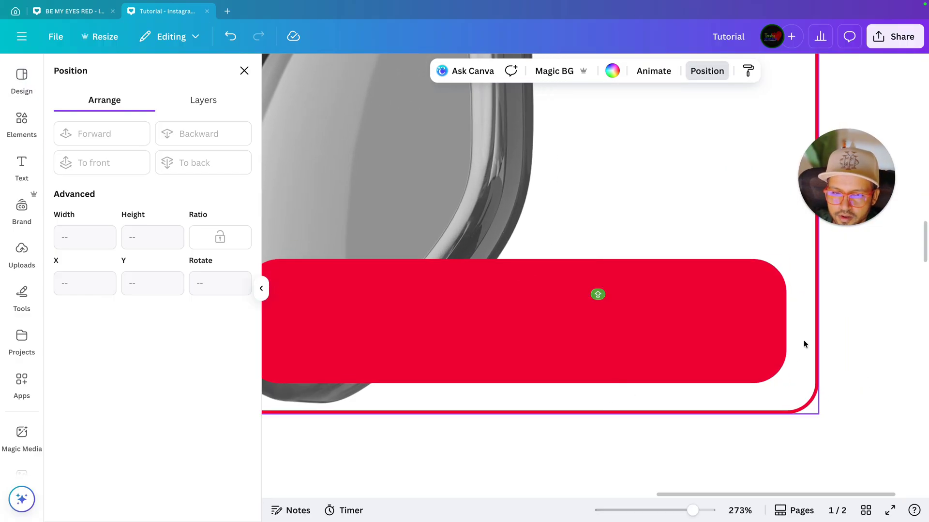
{"action": "left_click", "coordinate": [692, 358]}
{"action": "key", "text": "Down"}
{"action": "key", "text": "Up"}
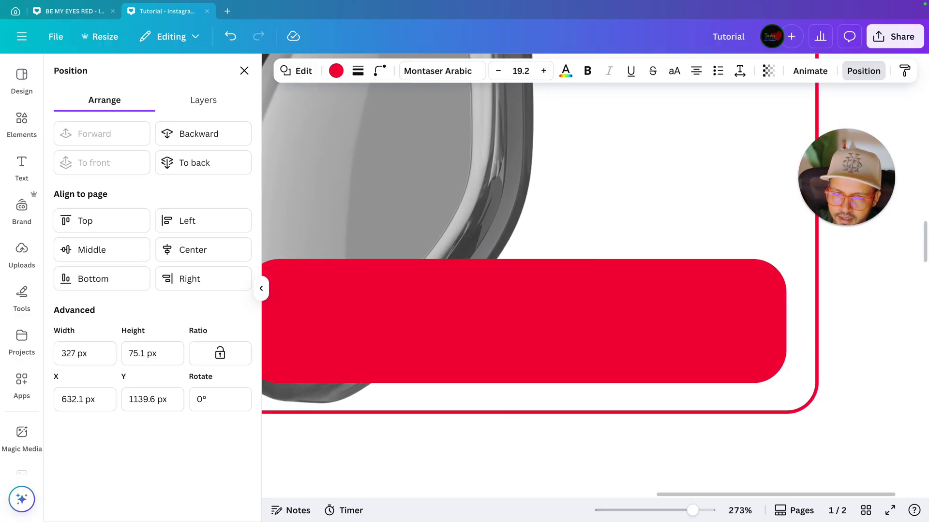
{"action": "key", "text": "Down"}
{"action": "scroll", "coordinate": [555, 355], "scroll_direction": "down", "scroll_amount": 5}
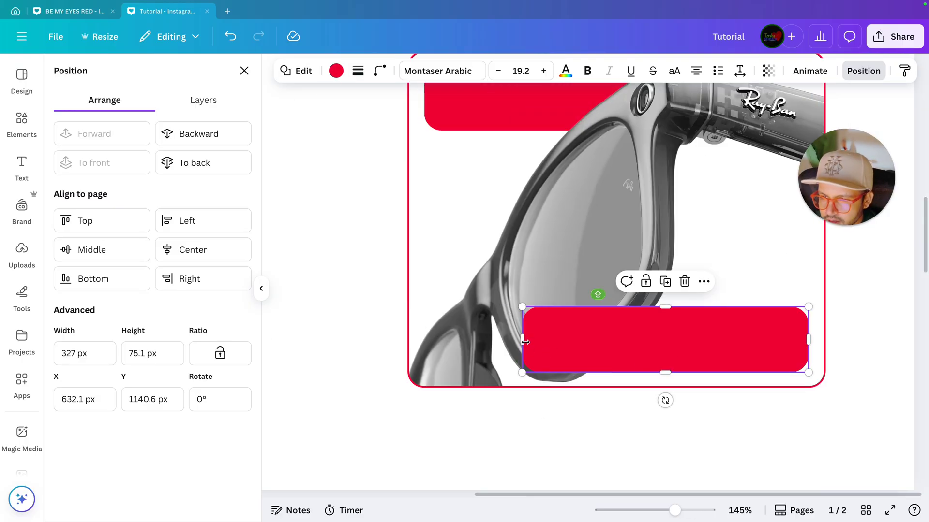
{"action": "left_click_drag", "start_coordinate": [524, 342], "coordinate": [532, 341]}
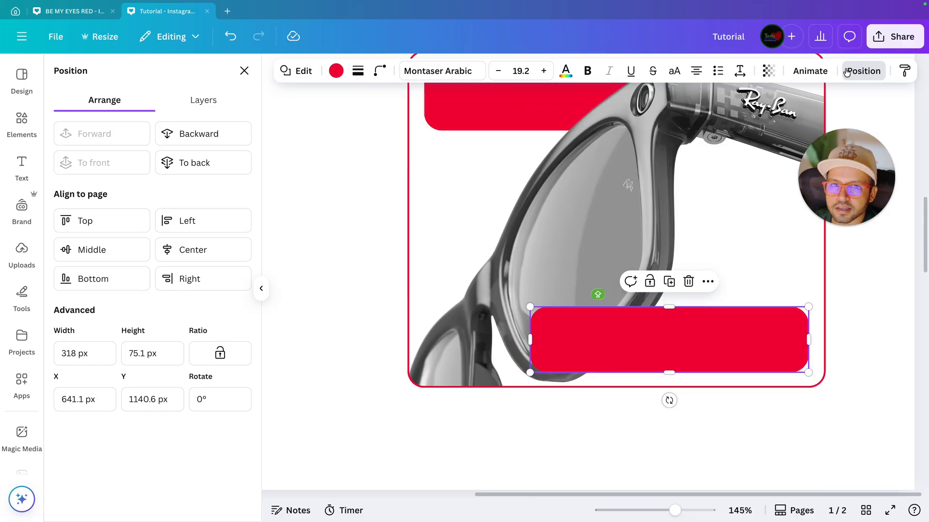
Send the lower red bar backward behind the close-up glasses and deselect it
{"action": "left_click", "coordinate": [237, 136]}
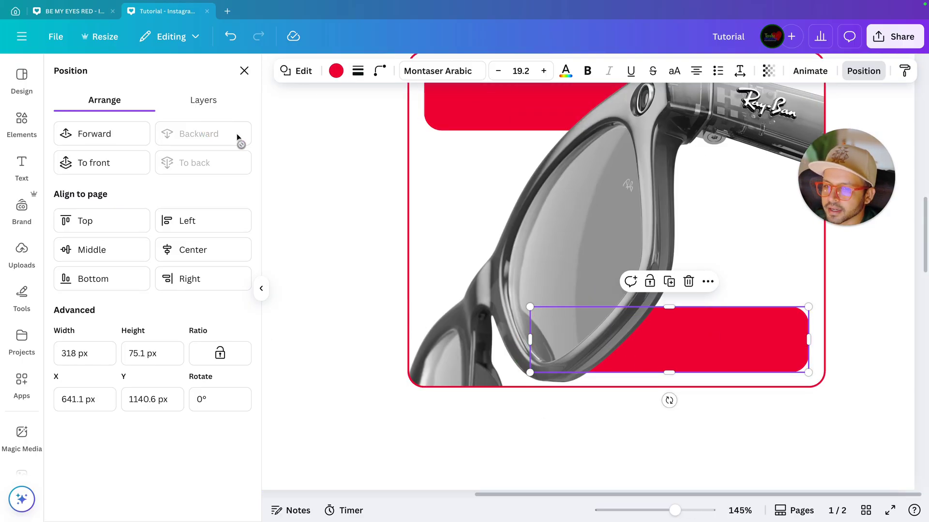
{"action": "left_click", "coordinate": [839, 425]}
{"action": "scroll", "coordinate": [839, 425], "scroll_direction": "down", "scroll_amount": 5}
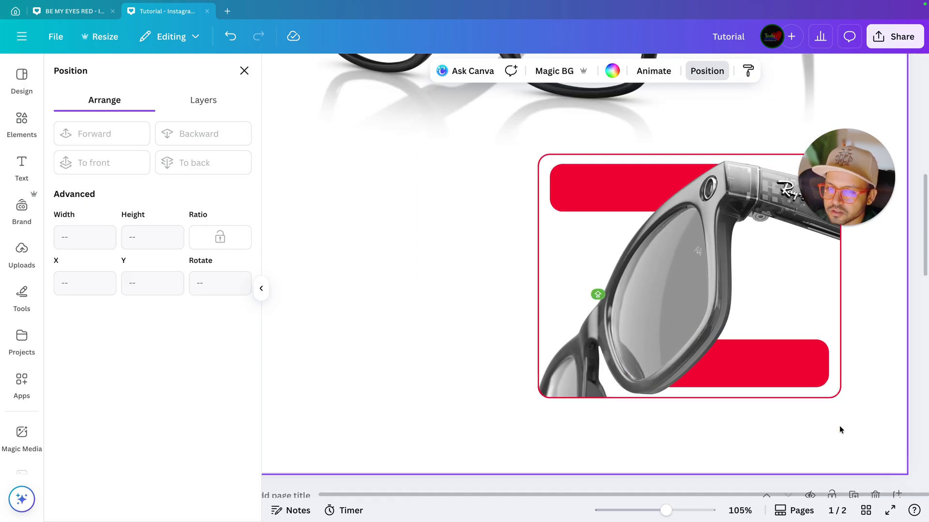
{"action": "scroll", "coordinate": [840, 426], "scroll_direction": "up", "scroll_amount": 3}
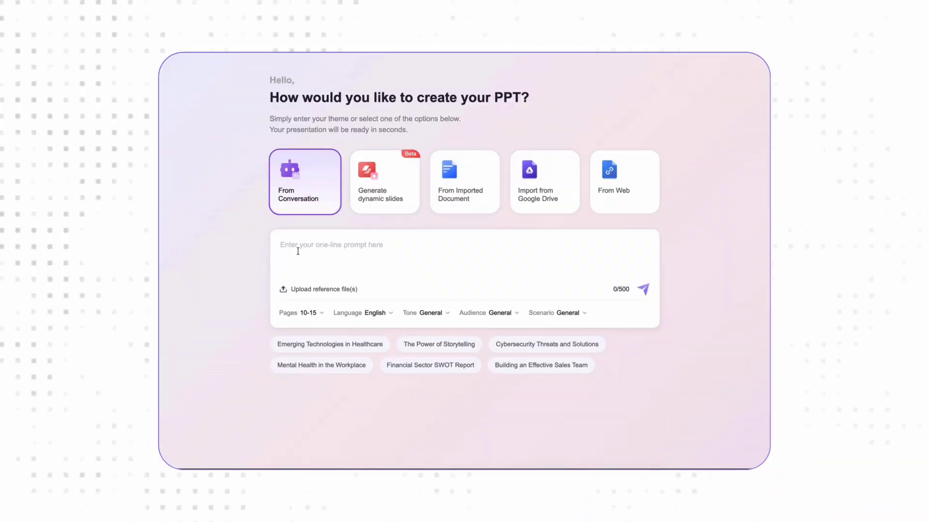
Switch to AiPPT and look through the imported document, Google Drive and web options for creating a presentation
{"action": "left_click", "coordinate": [465, 200]}
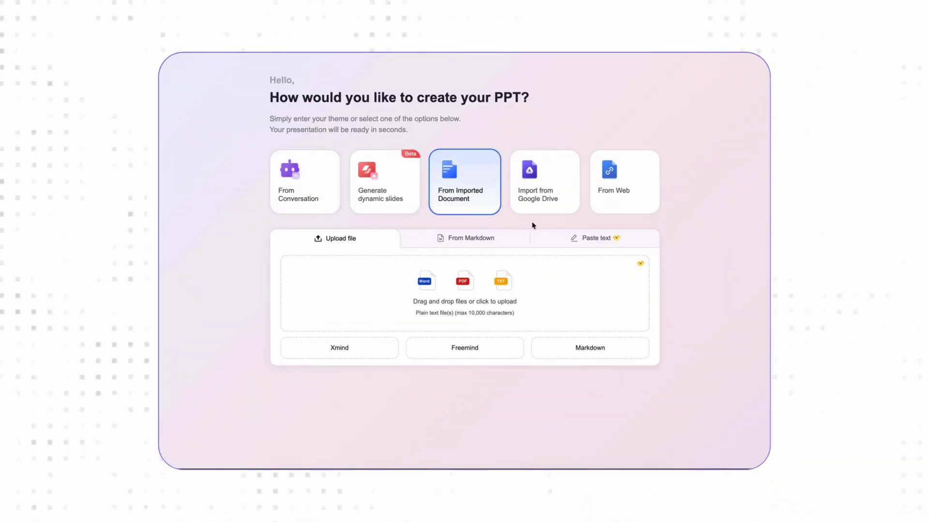
{"action": "left_click", "coordinate": [541, 209]}
{"action": "left_click", "coordinate": [624, 193]}
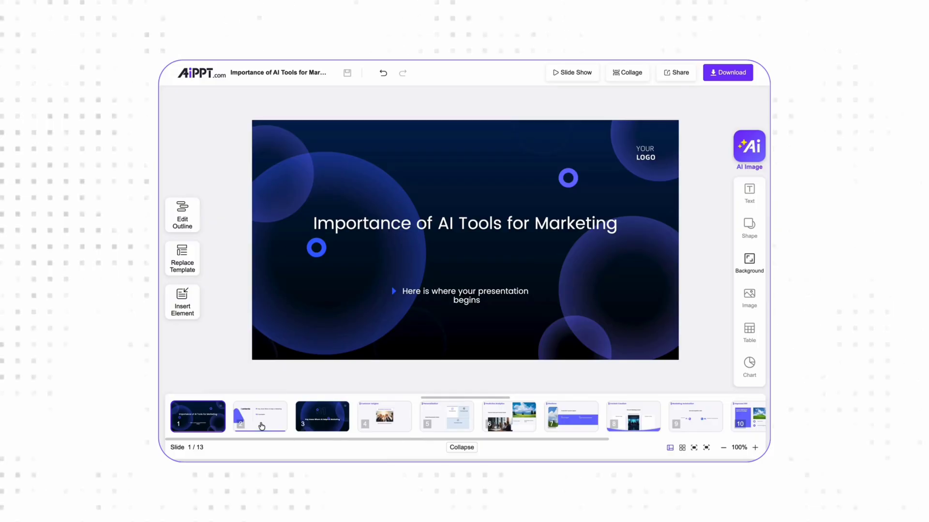
View slides 2 to 4 of the "Importance of AI Tools for Marketing" presentation
{"action": "left_click", "coordinate": [261, 426]}
{"action": "left_click", "coordinate": [329, 423]}
{"action": "left_click", "coordinate": [384, 417]}
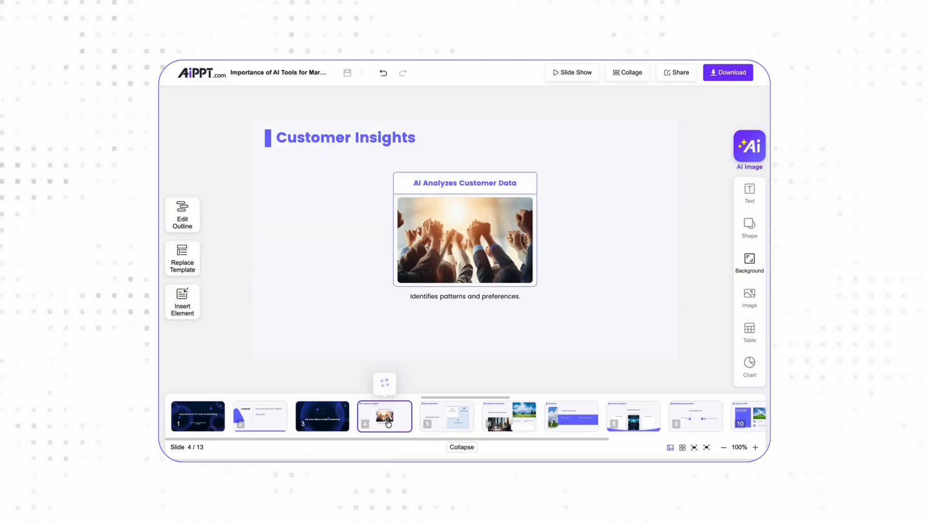
Fill the cover slide's title text box with white
{"action": "left_click", "coordinate": [434, 222]}
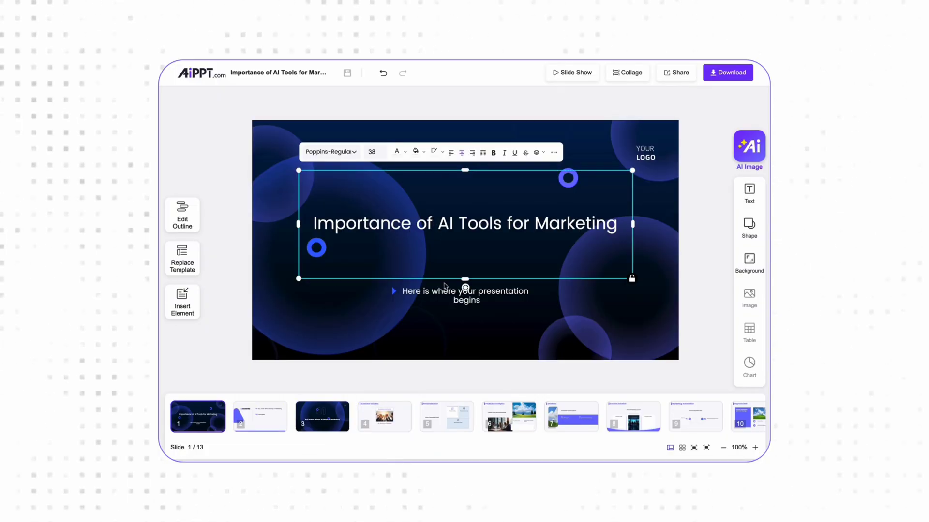
{"action": "left_click", "coordinate": [444, 296]}
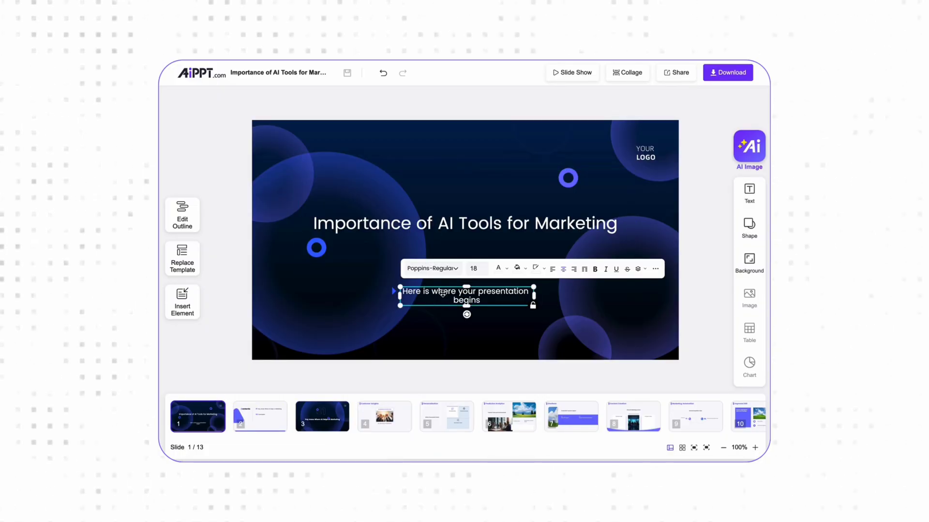
{"action": "left_click", "coordinate": [426, 224]}
{"action": "left_click", "coordinate": [405, 152]}
{"action": "left_click", "coordinate": [442, 189]}
Look through the presentation's outline editing, template replacement and element insertion options
{"action": "left_click", "coordinate": [183, 215]}
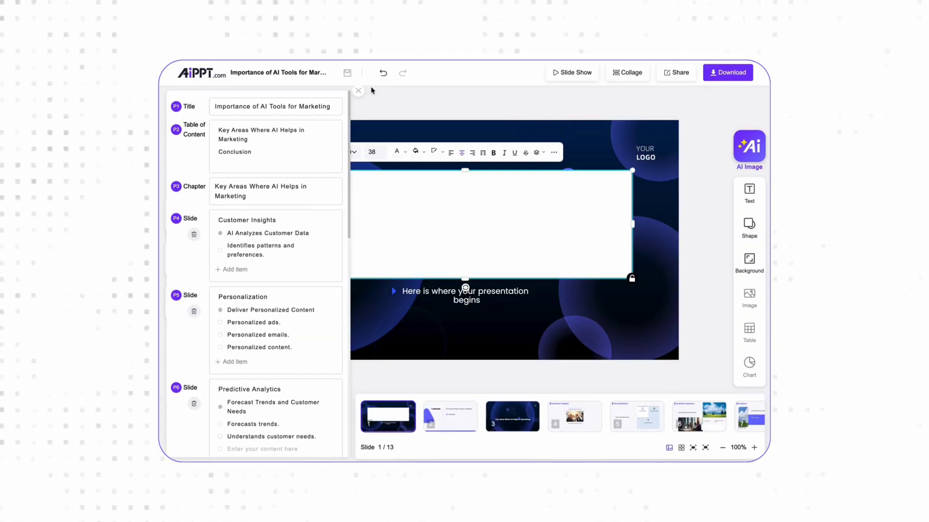
{"action": "left_click", "coordinate": [182, 259]}
{"action": "left_click", "coordinate": [182, 301]}
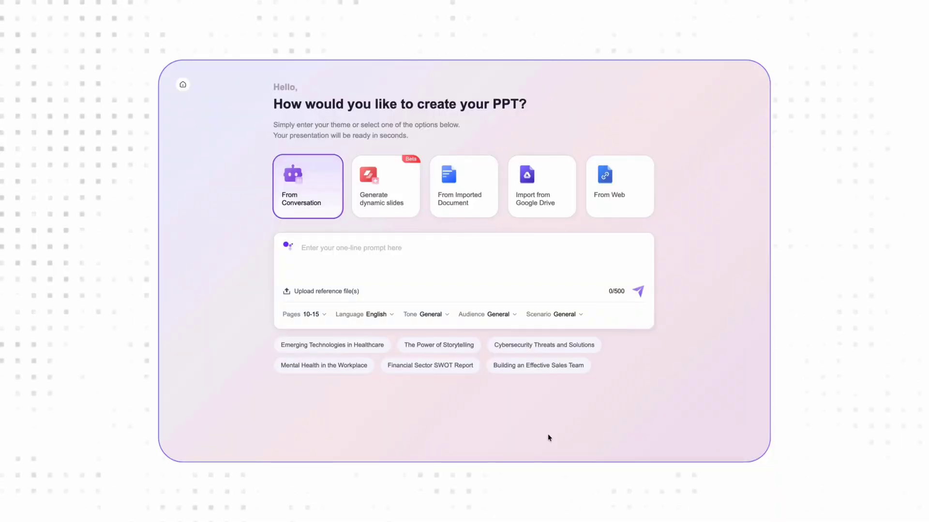
Start generating dynamic slides and upload the AI marketing PDF from Downloads as the reference document
{"action": "left_click", "coordinate": [394, 214]}
{"action": "left_click", "coordinate": [334, 218]}
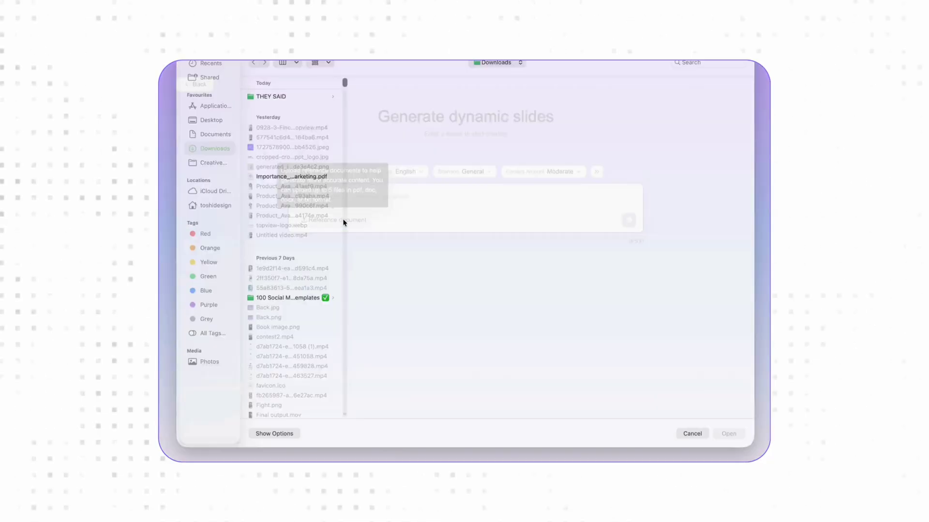
{"action": "left_click", "coordinate": [728, 443]}
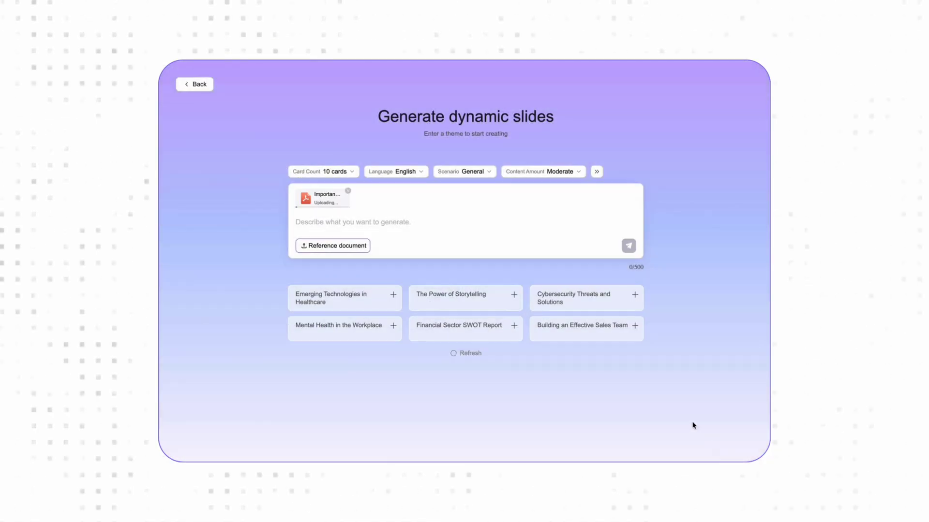
Examine the available card count, language, scenario and content amount options for the dynamic slides
{"action": "left_click", "coordinate": [349, 175]}
{"action": "scroll", "coordinate": [329, 251], "scroll_direction": "down", "scroll_amount": 3}
{"action": "left_click", "coordinate": [415, 172]}
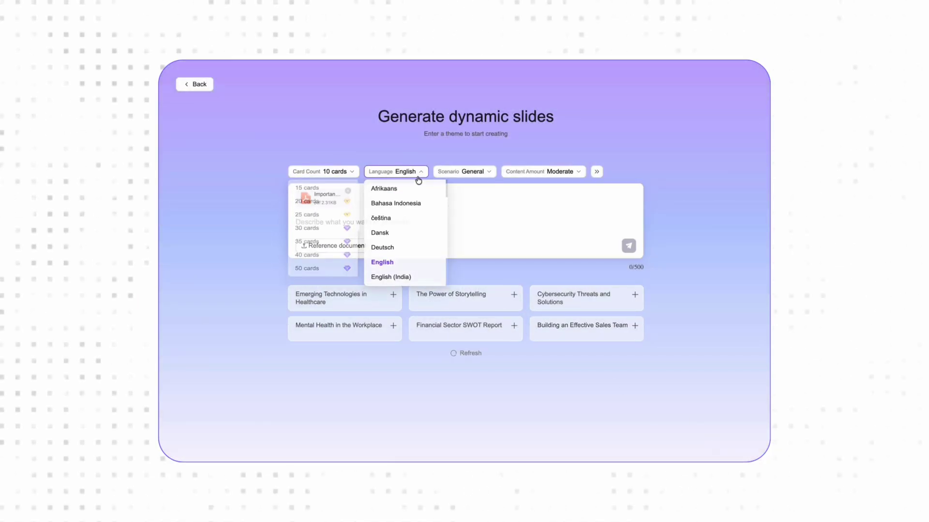
{"action": "scroll", "coordinate": [425, 217], "scroll_direction": "down", "scroll_amount": 3}
{"action": "left_click", "coordinate": [464, 175]}
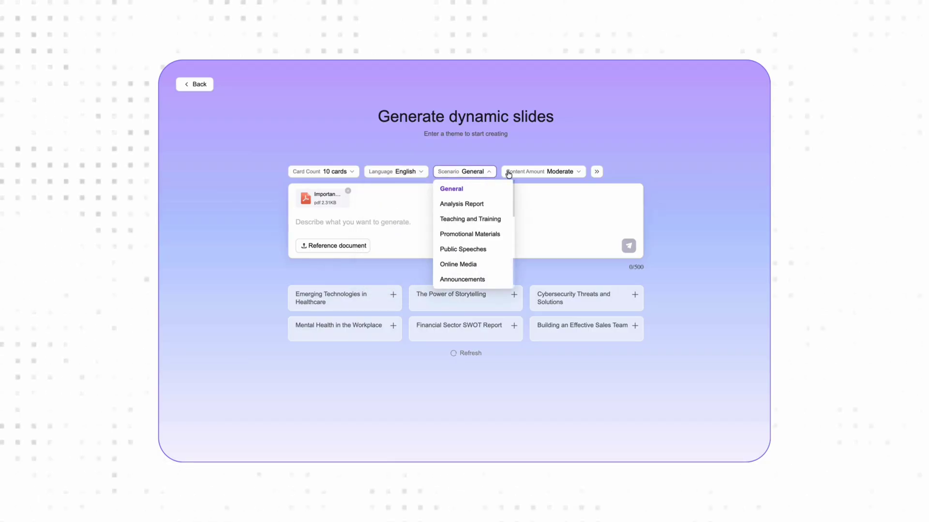
{"action": "left_click", "coordinate": [526, 175]}
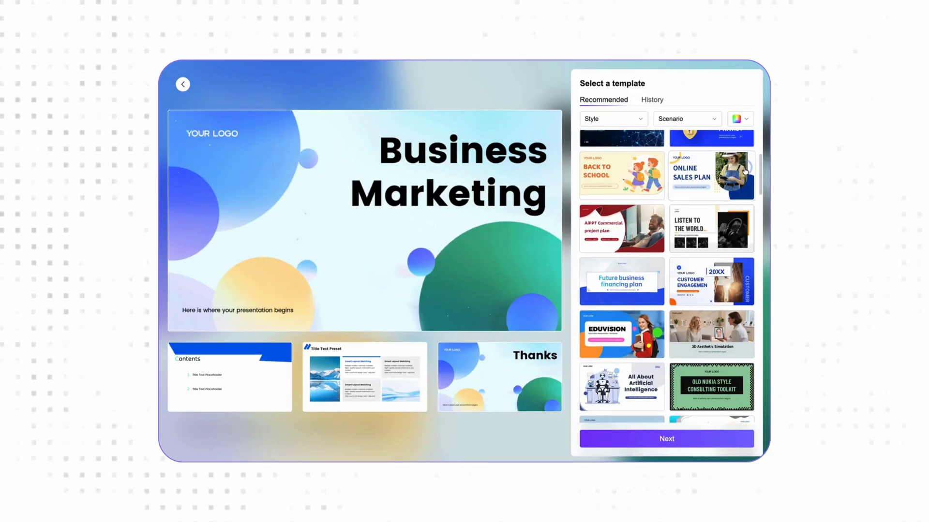
Browse the recommended presentation templates and review the cards of the generated AI marketing presentation
{"action": "scroll", "coordinate": [745, 170], "scroll_direction": "down", "scroll_amount": 10}
{"action": "scroll", "coordinate": [746, 170], "scroll_direction": "down", "scroll_amount": 15}
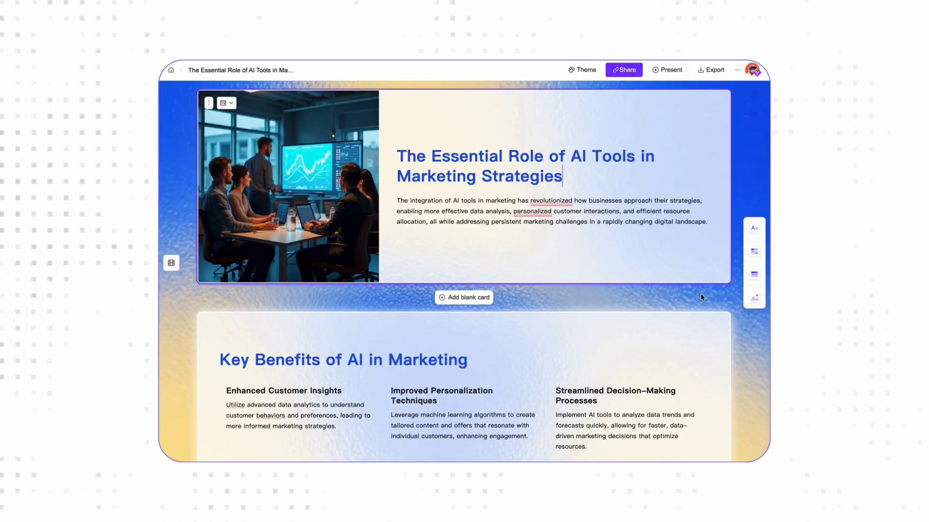
{"action": "scroll", "coordinate": [701, 297], "scroll_direction": "down", "scroll_amount": 12}
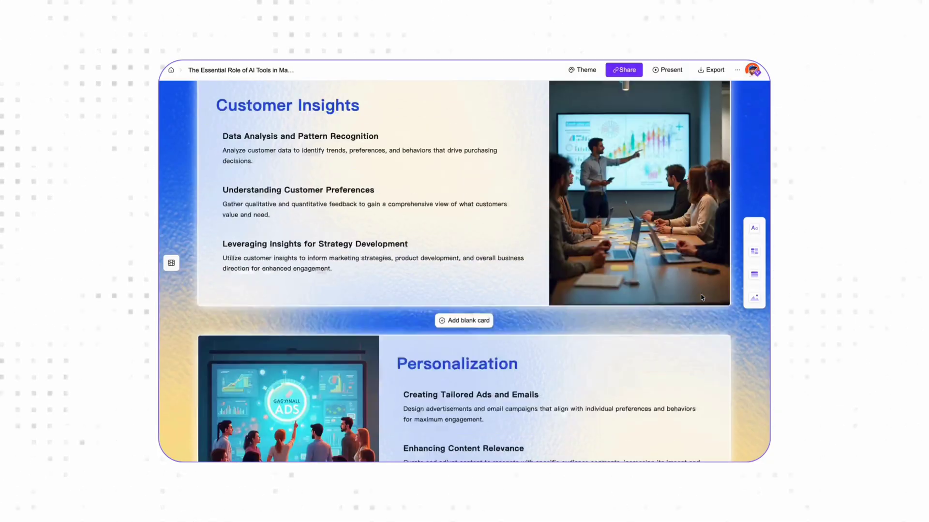
Add an image placeholder above the text boxes on the Content Creation card and open its media source options
{"action": "left_click", "coordinate": [755, 254]}
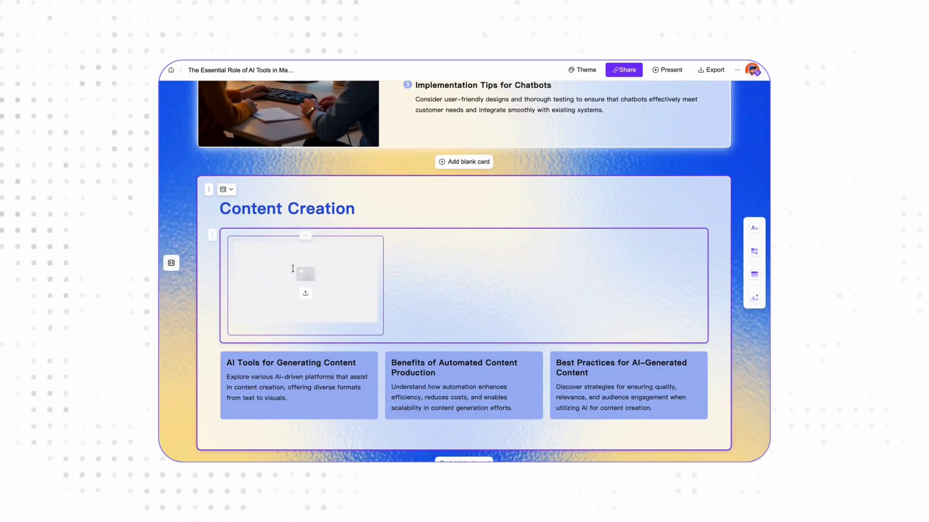
{"action": "left_click", "coordinate": [305, 294]}
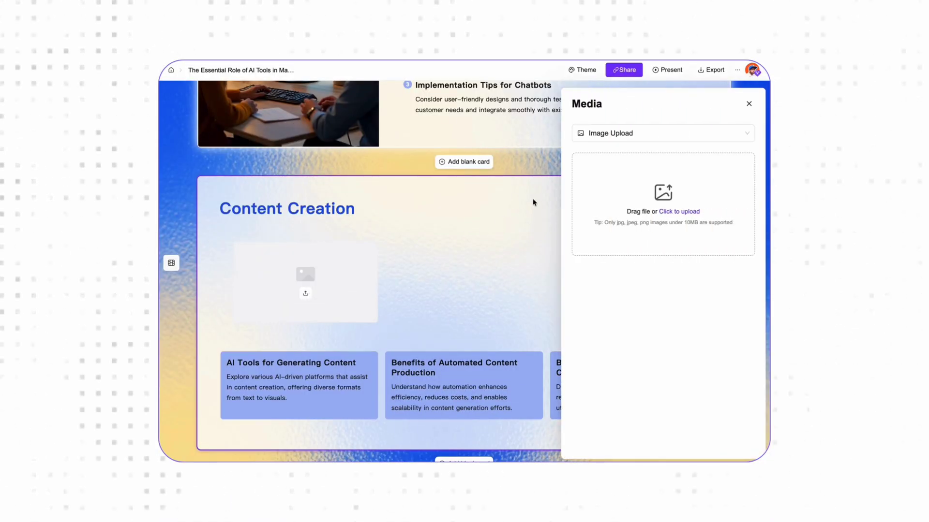
{"action": "left_click", "coordinate": [615, 142]}
{"action": "left_click", "coordinate": [614, 152]}
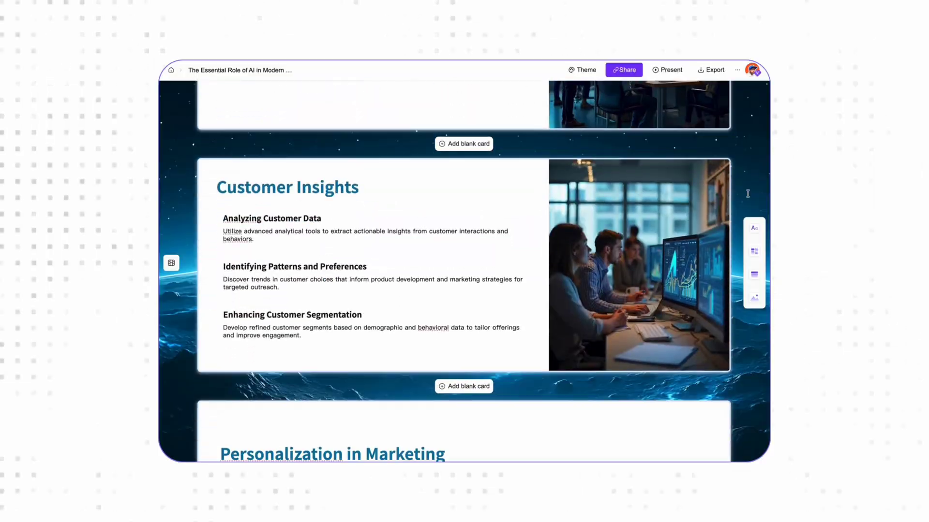
Review the remaining cards of the generated AI marketing presentation, from Customer Insights through Summary of Key Points
{"action": "scroll", "coordinate": [747, 193], "scroll_direction": "down", "scroll_amount": 10}
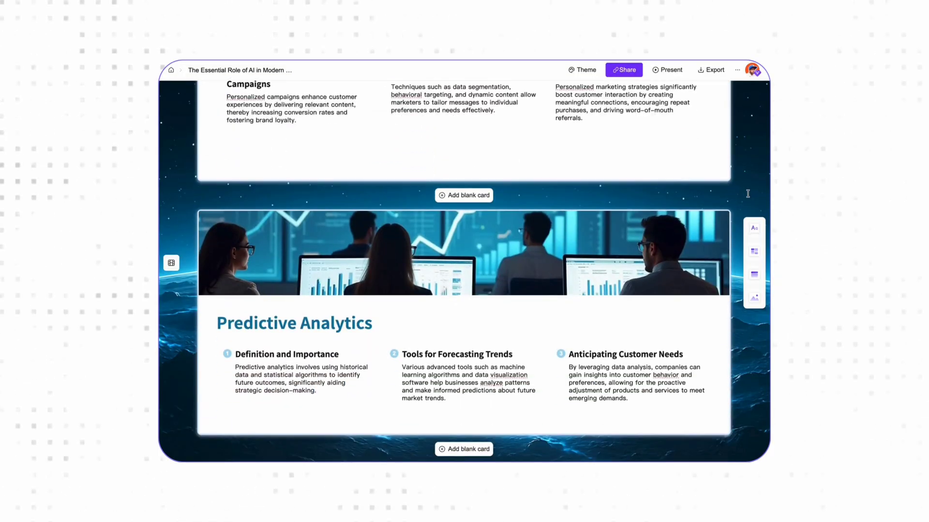
{"action": "scroll", "coordinate": [748, 193], "scroll_direction": "down", "scroll_amount": 15}
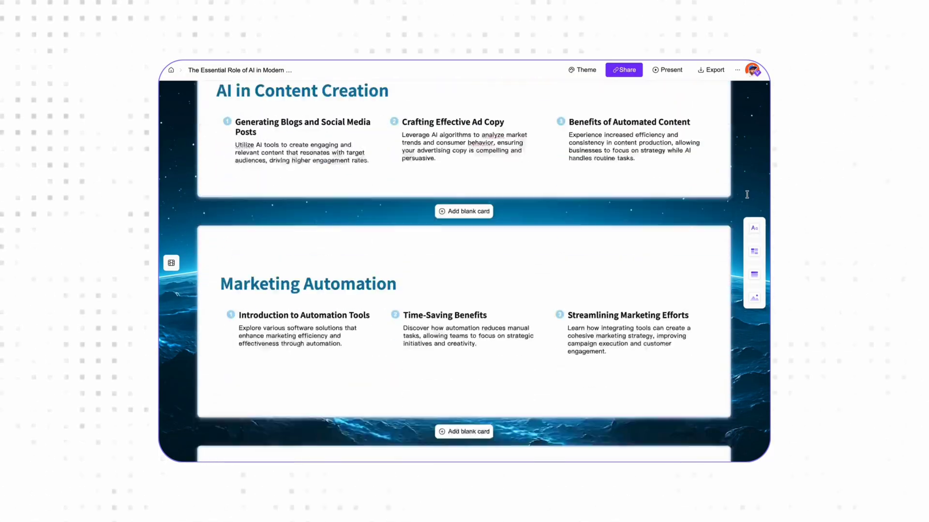
{"action": "scroll", "coordinate": [746, 194], "scroll_direction": "down", "scroll_amount": 15}
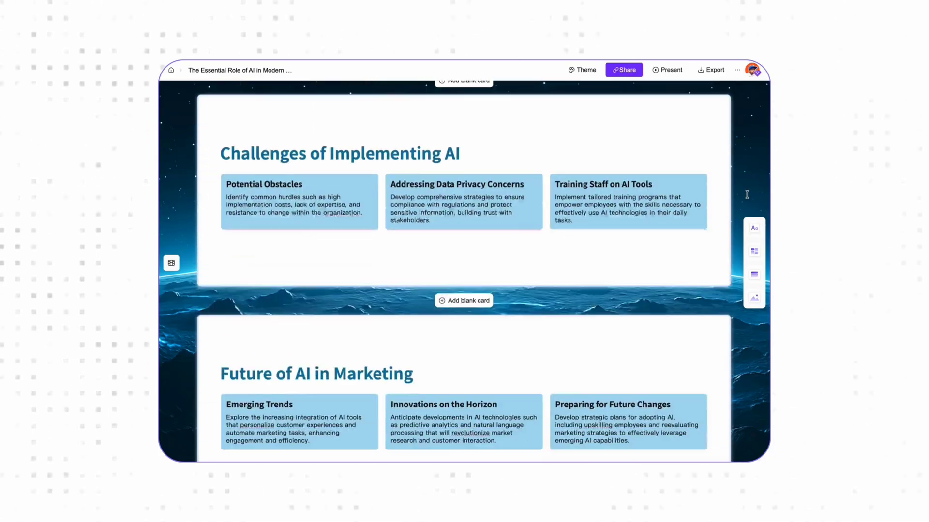
{"action": "scroll", "coordinate": [747, 194], "scroll_direction": "down", "scroll_amount": 15}
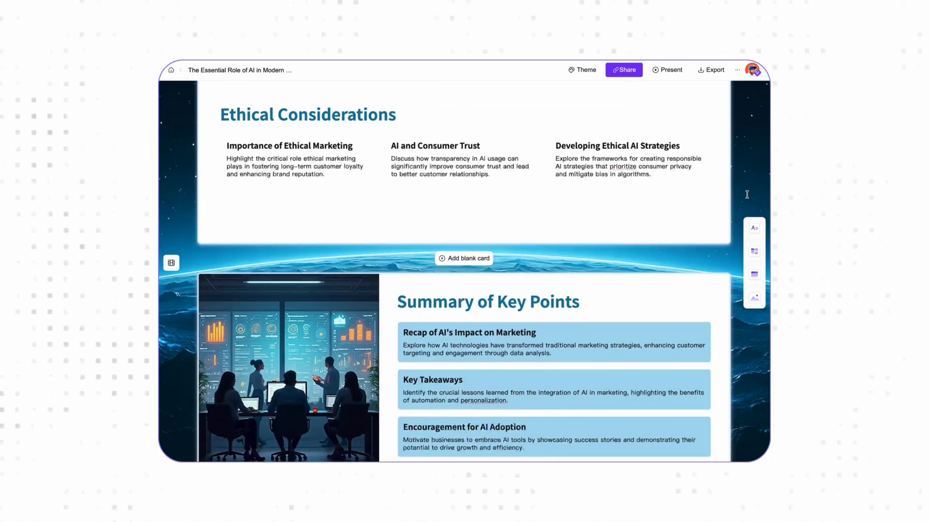
{"action": "scroll", "coordinate": [746, 194], "scroll_direction": "down", "scroll_amount": 8}
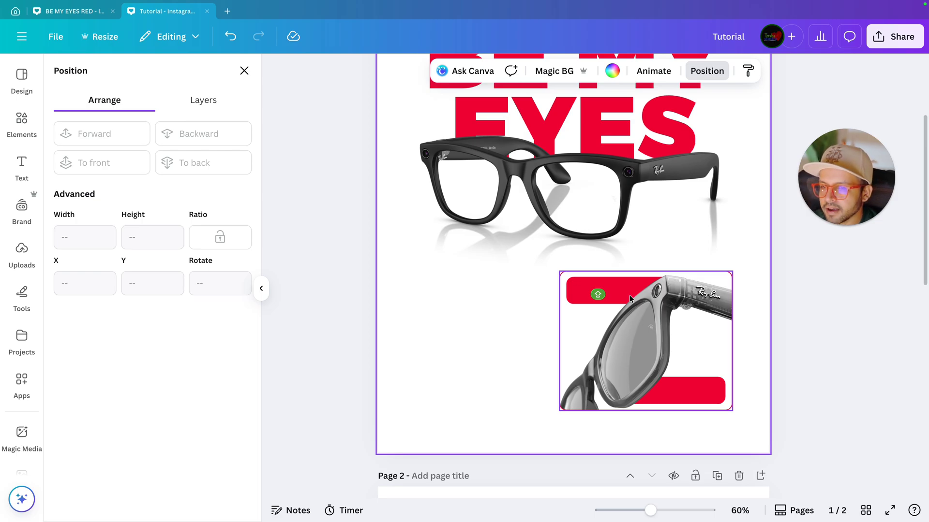
Switch back to the Canva design, add a subheading near the bordered glasses photo and set its font to Neue Machina
{"action": "scroll", "coordinate": [631, 297], "scroll_direction": "up", "scroll_amount": 5}
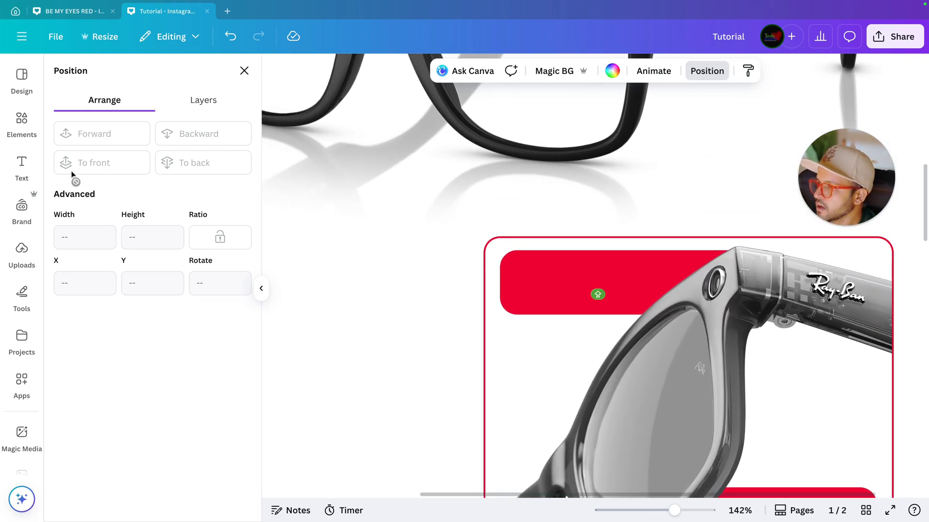
{"action": "left_click", "coordinate": [20, 173]}
{"action": "left_click", "coordinate": [125, 252]}
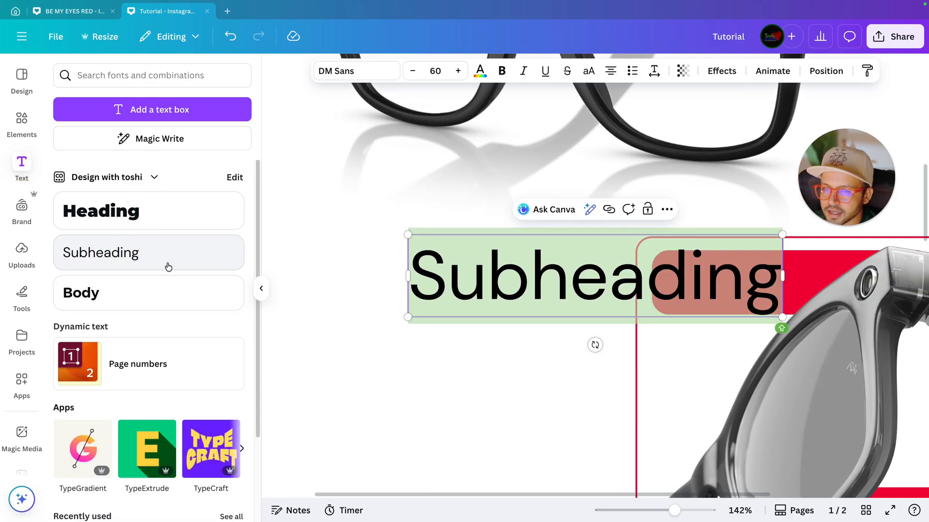
{"action": "left_click", "coordinate": [343, 71]}
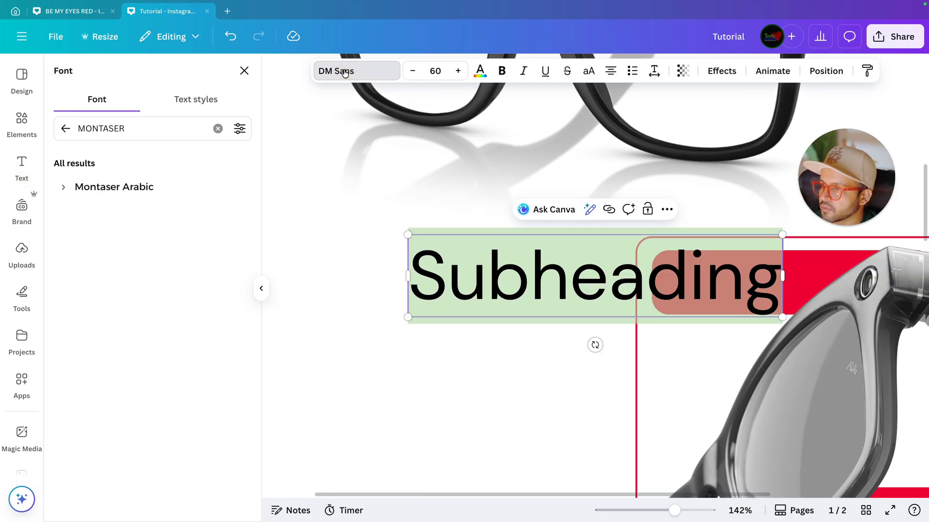
{"action": "left_click", "coordinate": [218, 129]}
{"action": "type", "text": "Neue machi"}
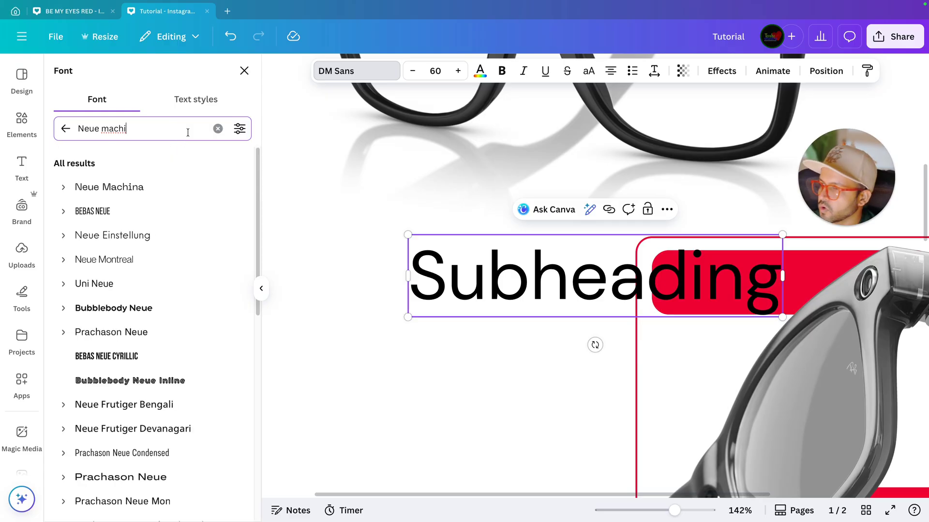
{"action": "left_click", "coordinate": [156, 188]}
{"action": "scroll", "coordinate": [481, 263], "scroll_direction": "down", "scroll_amount": 10}
{"action": "left_click", "coordinate": [643, 311]}
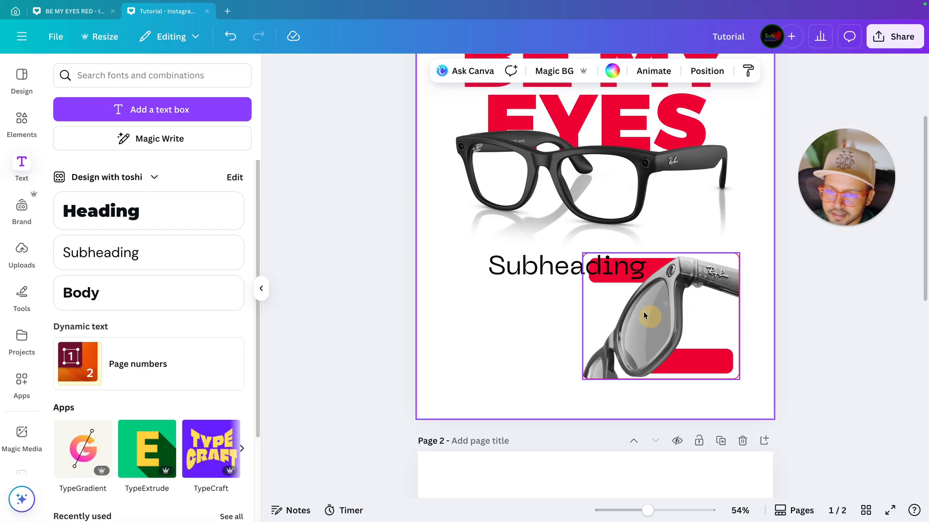
Shrink the subheading to about size 21.7 and place it on the upper red bar of the bordered photo
{"action": "left_click", "coordinate": [515, 270]}
{"action": "left_click_drag", "start_coordinate": [490, 254], "coordinate": [590, 274]}
{"action": "scroll", "coordinate": [765, 323], "scroll_direction": "up", "scroll_amount": 5}
{"action": "scroll", "coordinate": [766, 323], "scroll_direction": "up", "scroll_amount": 5}
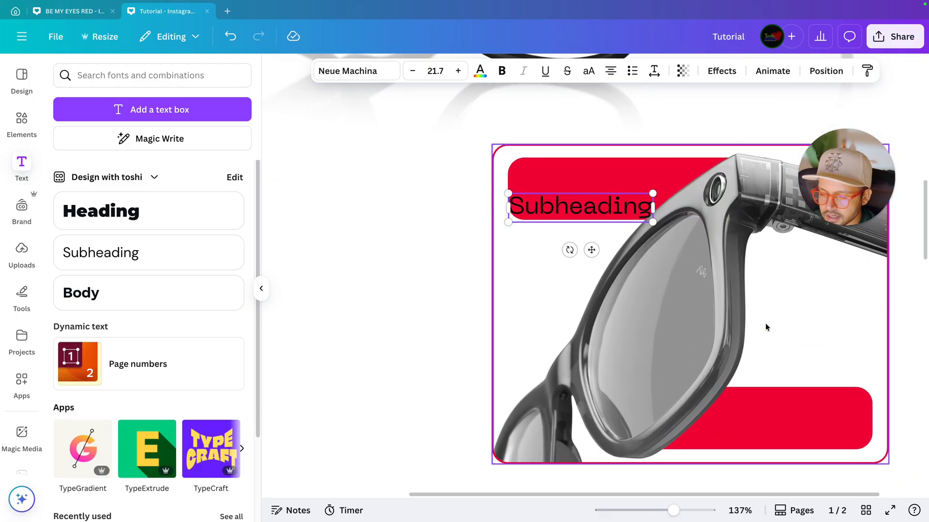
{"action": "left_click_drag", "start_coordinate": [588, 216], "coordinate": [610, 195]}
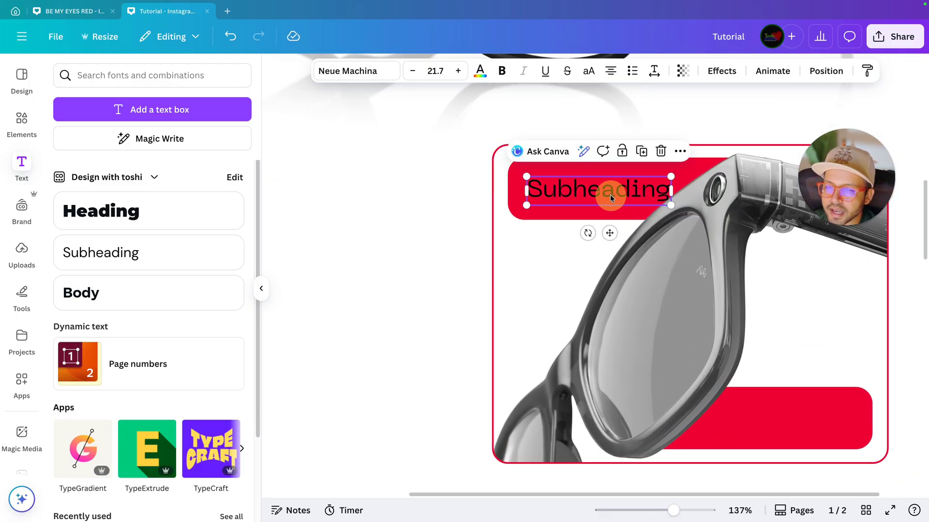
Color the subheading white and replace its text with "NEW ULTRA WIDE" on two lines
{"action": "scroll", "coordinate": [611, 198], "scroll_direction": "up", "scroll_amount": 5}
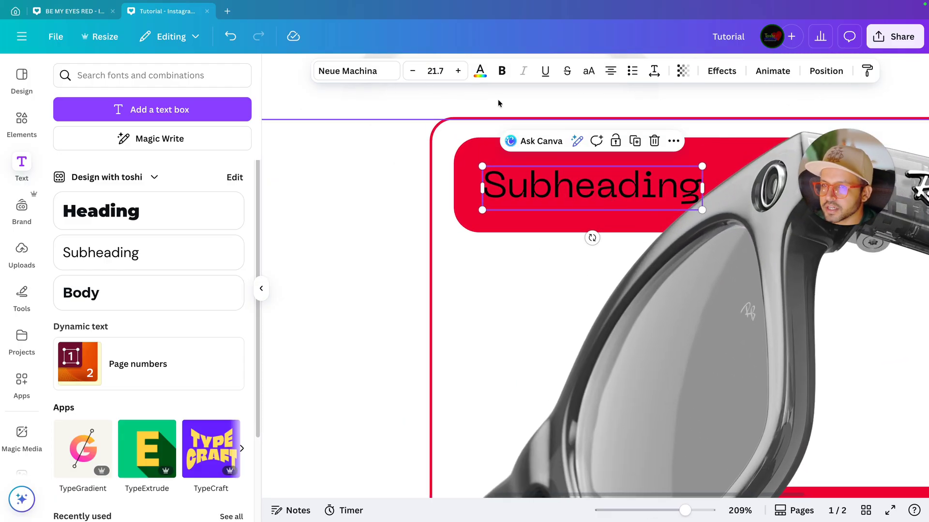
{"action": "left_click", "coordinate": [481, 72]}
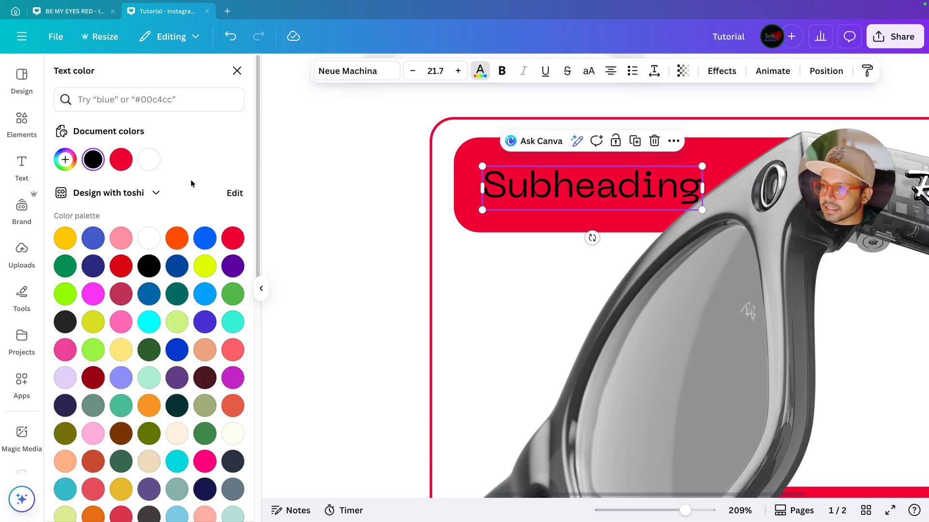
{"action": "left_click", "coordinate": [148, 159]}
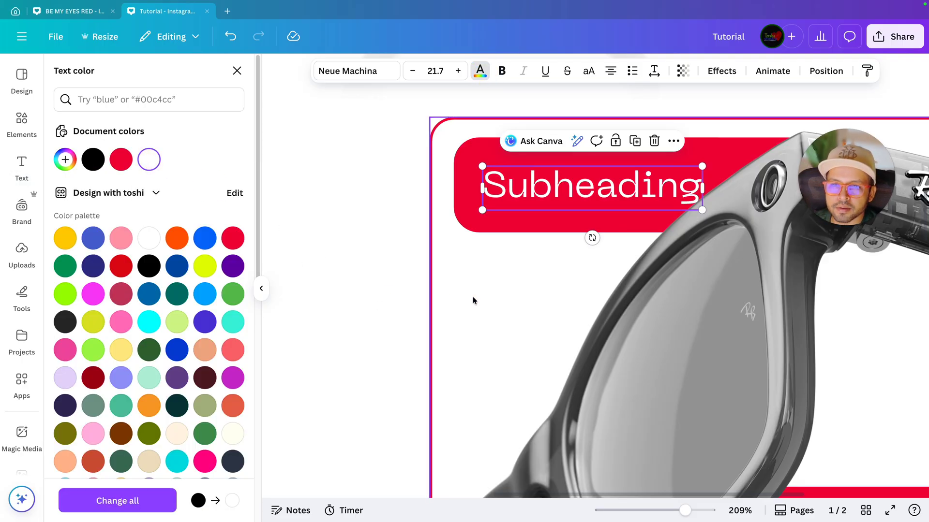
{"action": "double_click", "coordinate": [556, 192]}
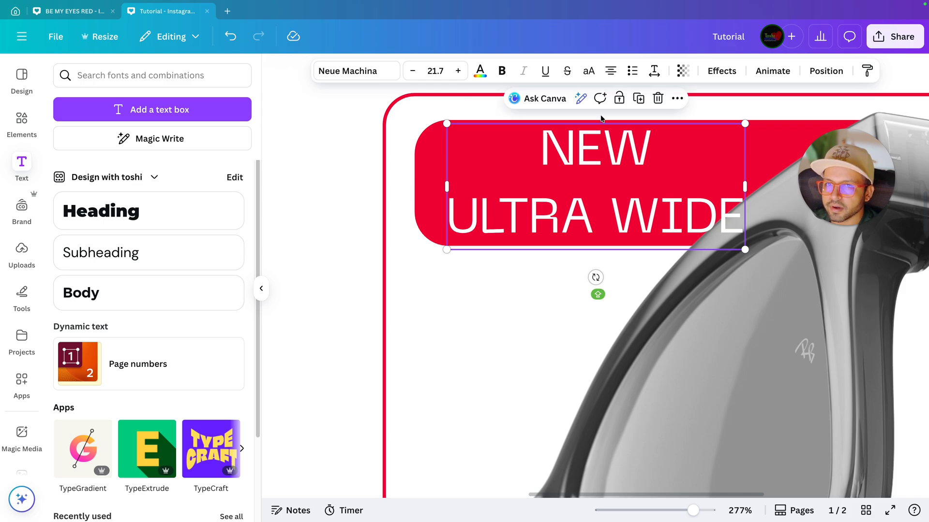
Left-align the "NEW ULTRA WIDE" text and tighten its line spacing
{"action": "left_click", "coordinate": [611, 75]}
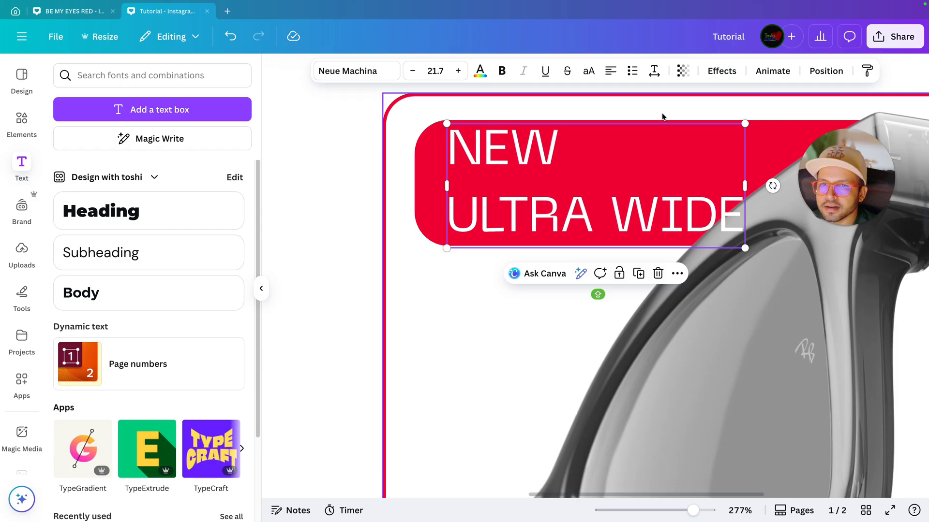
{"action": "left_click", "coordinate": [655, 73]}
{"action": "left_click_drag", "start_coordinate": [634, 166], "coordinate": [612, 164]}
{"action": "left_click", "coordinate": [370, 322]}
Reduce the "NEW ULTRA WIDE" text to about size 17.5 and position it inside the upper red bar
{"action": "left_click", "coordinate": [505, 181]}
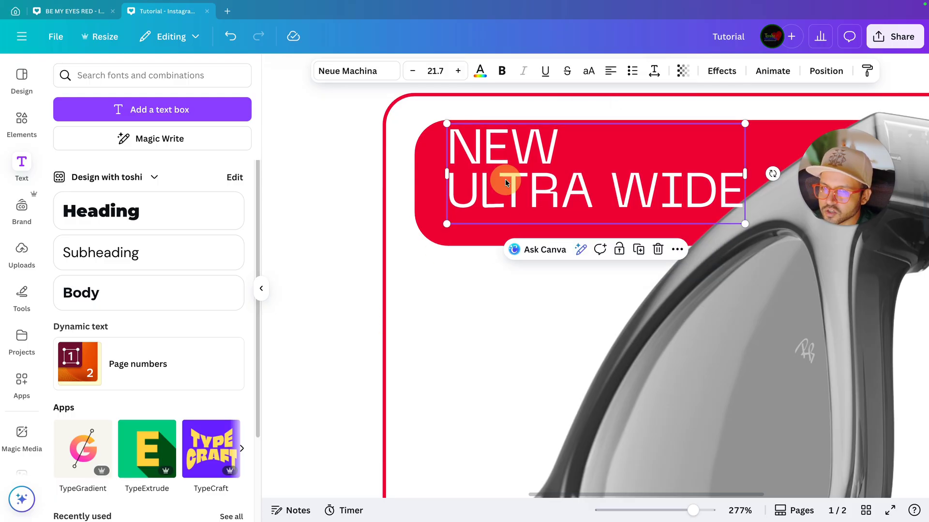
{"action": "left_click_drag", "start_coordinate": [745, 224], "coordinate": [668, 212]}
{"action": "key", "text": "Escape"}
{"action": "left_click_drag", "start_coordinate": [612, 198], "coordinate": [616, 202]}
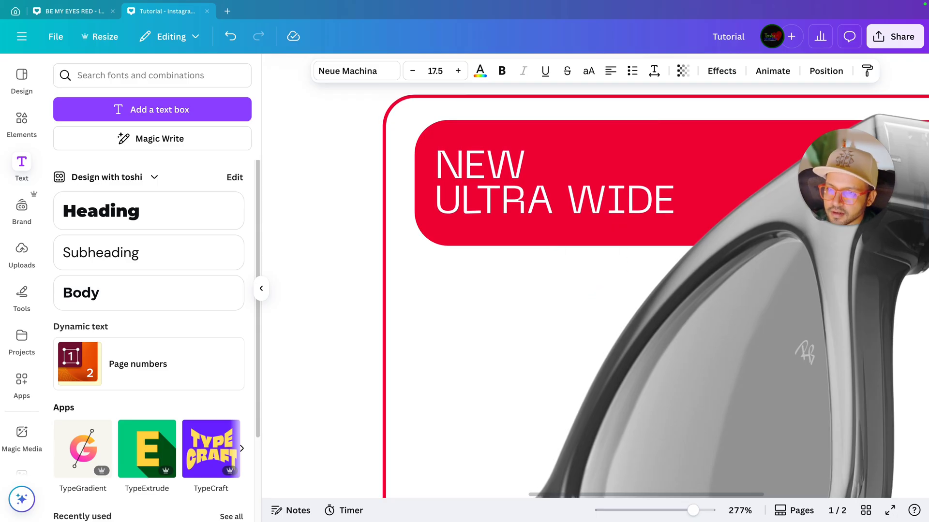
{"action": "left_click", "coordinate": [597, 158]}
{"action": "scroll", "coordinate": [608, 257], "scroll_direction": "down", "scroll_amount": 1, "text": "ctrl"}
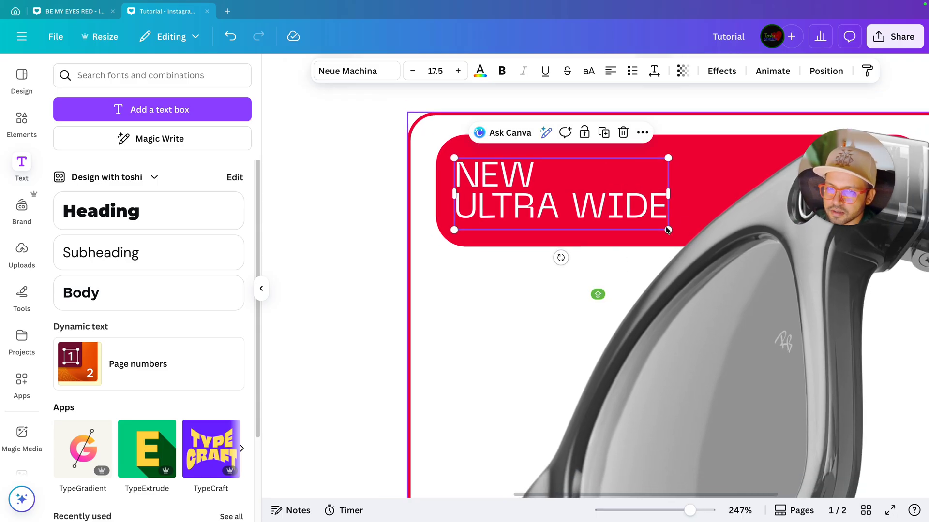
{"action": "left_click", "coordinate": [660, 268]}
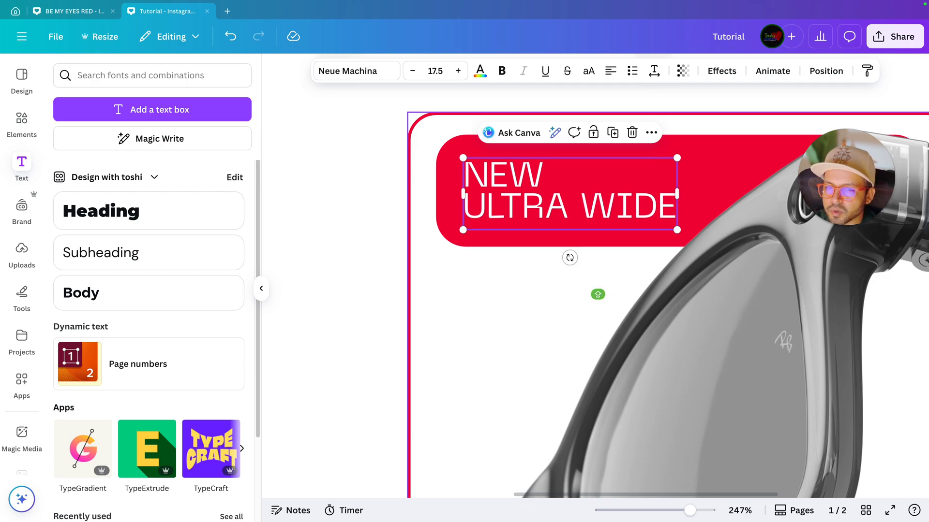
Duplicate the "NEW ULTRA WIDE" text and place the copy on the lower red bar
{"action": "scroll", "coordinate": [660, 264], "scroll_direction": "down", "scroll_amount": 3, "text": "ctrl"}
{"action": "key", "text": "ctrl+d"}
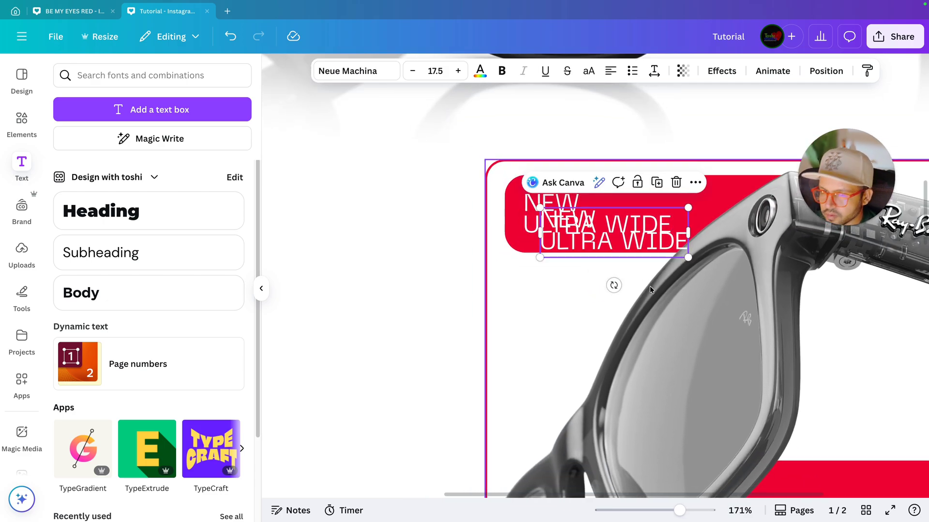
{"action": "scroll", "coordinate": [777, 303], "scroll_direction": "down", "scroll_amount": 4}
{"action": "left_click_drag", "start_coordinate": [645, 235], "coordinate": [791, 239]}
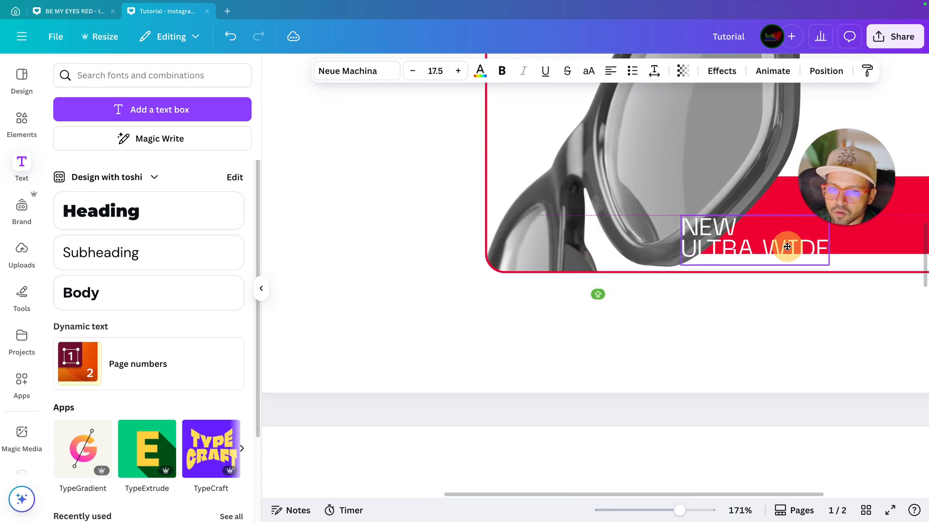
{"action": "left_click", "coordinate": [704, 376]}
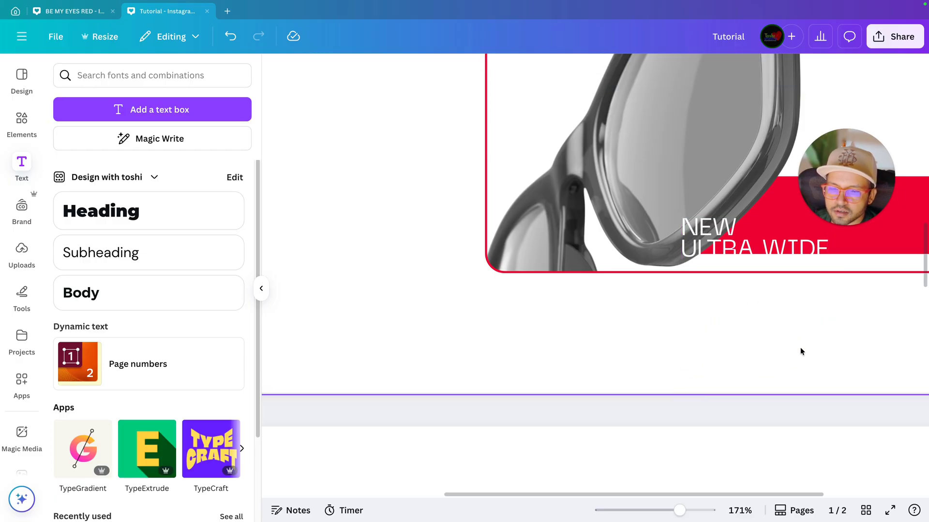
{"action": "left_click_drag", "start_coordinate": [796, 494], "coordinate": [865, 482]}
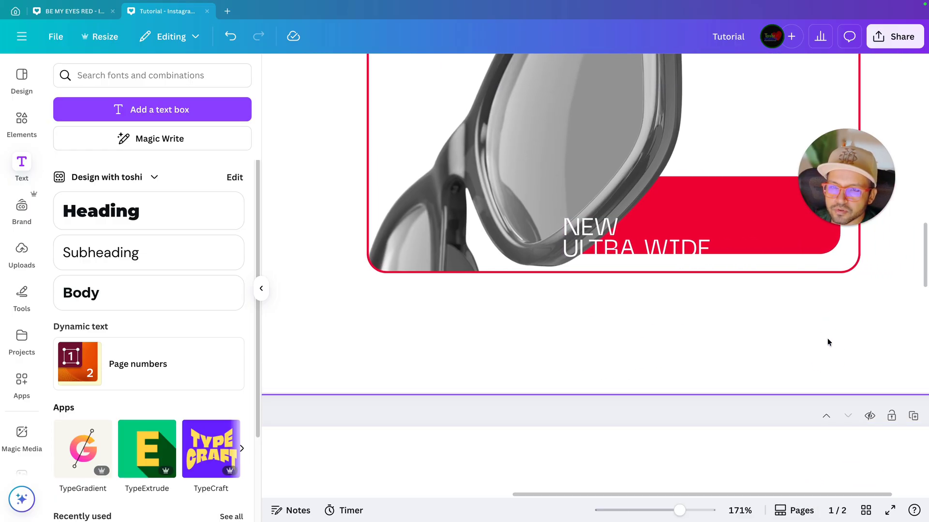
{"action": "scroll", "coordinate": [827, 338], "scroll_direction": "up", "scroll_amount": 5}
{"action": "left_click_drag", "start_coordinate": [570, 342], "coordinate": [713, 305]}
Replace the copied text with "CAMERA" and center it vertically on the lower red bar
{"action": "double_click", "coordinate": [712, 305]}
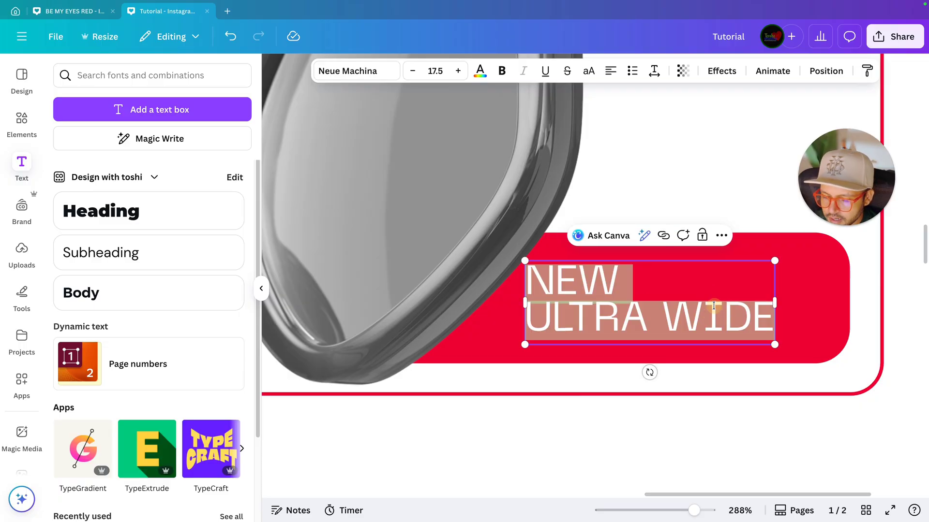
{"action": "type", "text": "CAMERA"}
{"action": "left_click", "coordinate": [622, 419]}
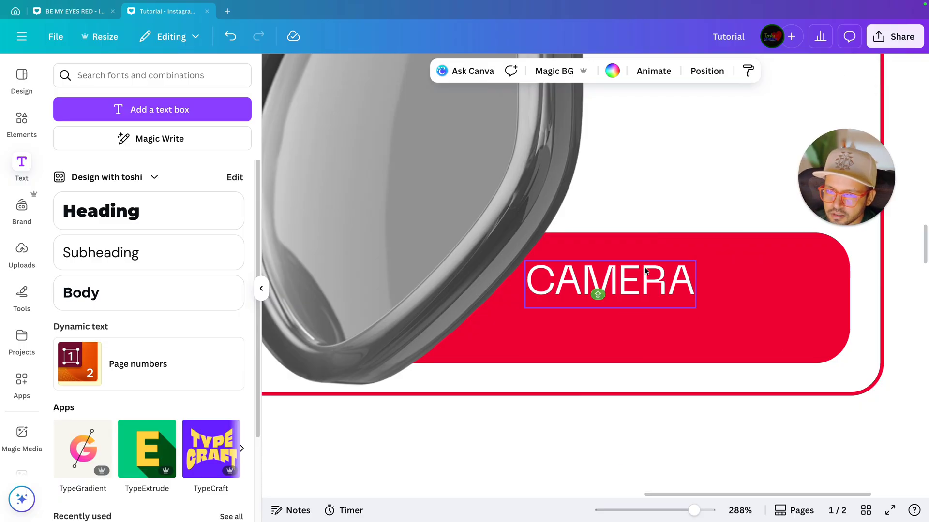
{"action": "left_click_drag", "start_coordinate": [646, 271], "coordinate": [703, 294]}
{"action": "left_click", "coordinate": [703, 330]}
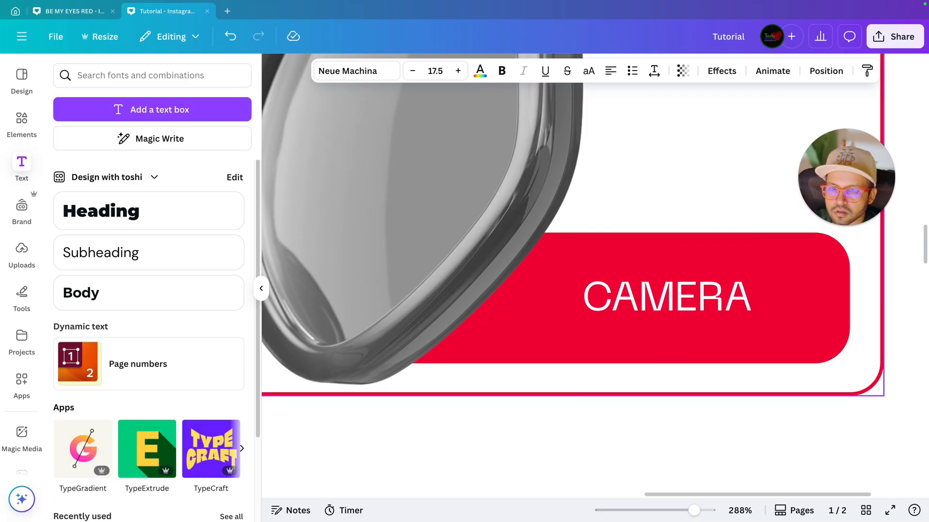
Duplicate the "HEY META" text from the speech bubble and place the copy on the camera card above the lower red bar
{"action": "scroll", "coordinate": [701, 330], "scroll_direction": "down", "scroll_amount": 5}
{"action": "scroll", "coordinate": [690, 329], "scroll_direction": "up", "scroll_amount": 5}
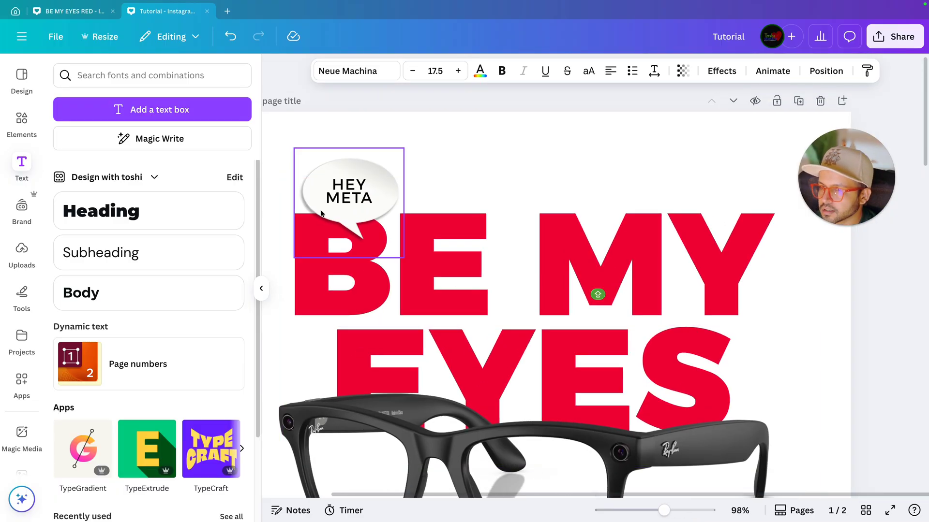
{"action": "scroll", "coordinate": [387, 218], "scroll_direction": "left", "scroll_amount": 3}
{"action": "left_click", "coordinate": [412, 194]}
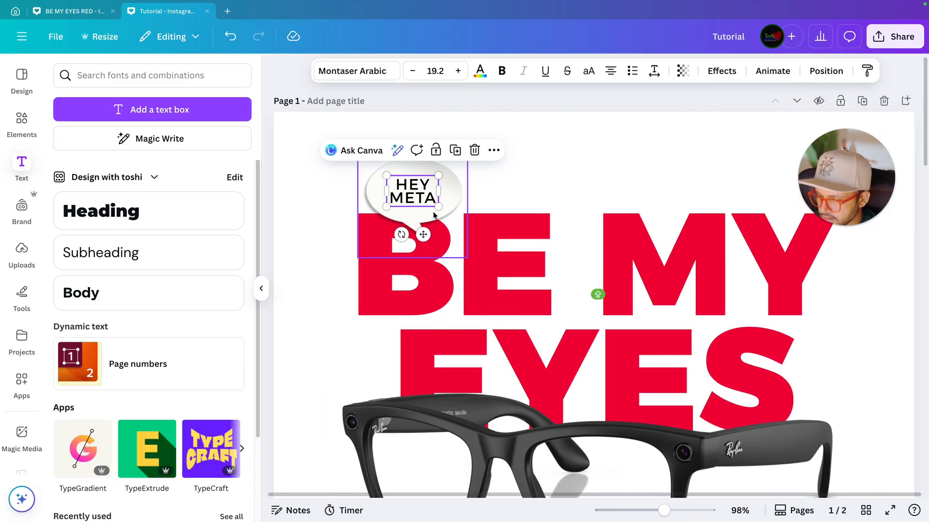
{"action": "left_click_drag", "start_coordinate": [433, 215], "coordinate": [796, 435]}
{"action": "scroll", "coordinate": [702, 266], "scroll_direction": "down", "scroll_amount": 5}
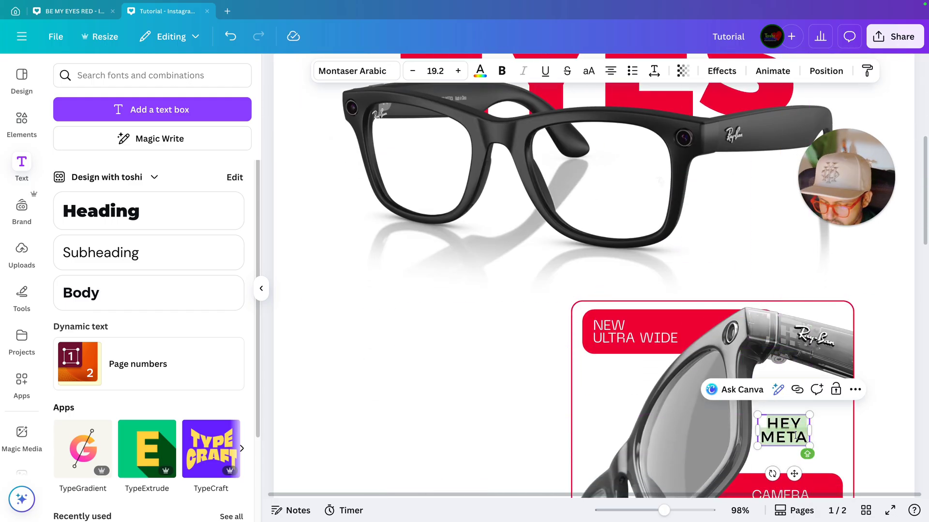
Replace the copied "HEY META" text on the camera card with "12MP"
{"action": "key", "text": "BackSpace"}
{"action": "type", "text": "12"}
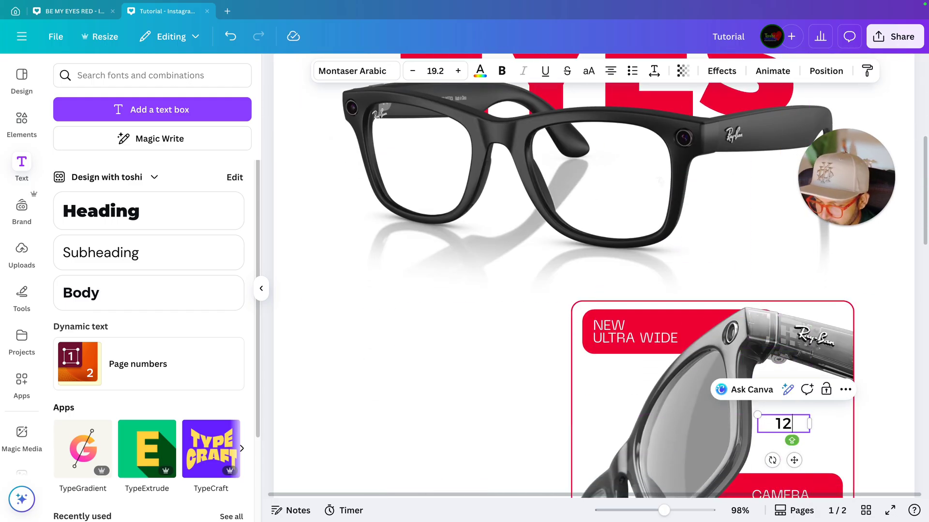
{"action": "type", "text": "MP"}
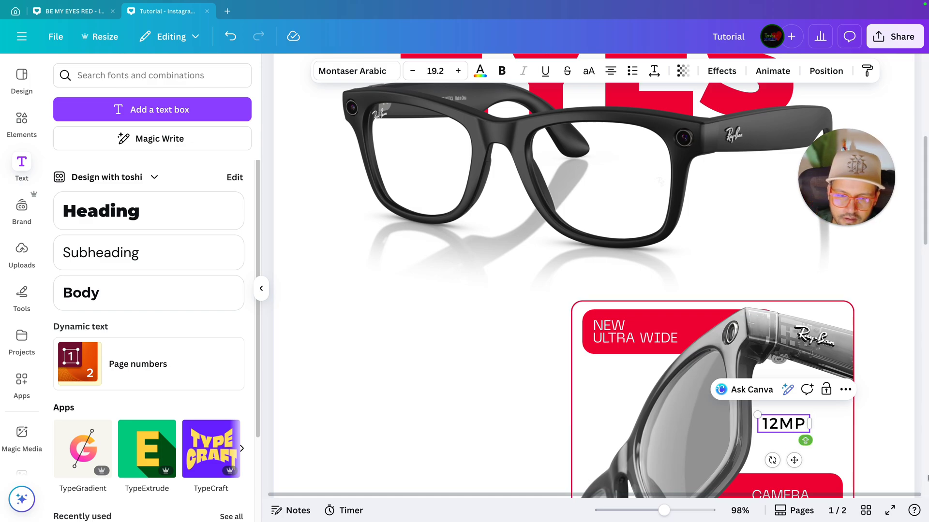
{"action": "left_click", "coordinate": [912, 456]}
Make the "12MP" text on the camera card bold
{"action": "scroll", "coordinate": [911, 459], "scroll_direction": "up", "scroll_amount": 5}
{"action": "scroll", "coordinate": [911, 460], "scroll_direction": "down", "scroll_amount": 8}
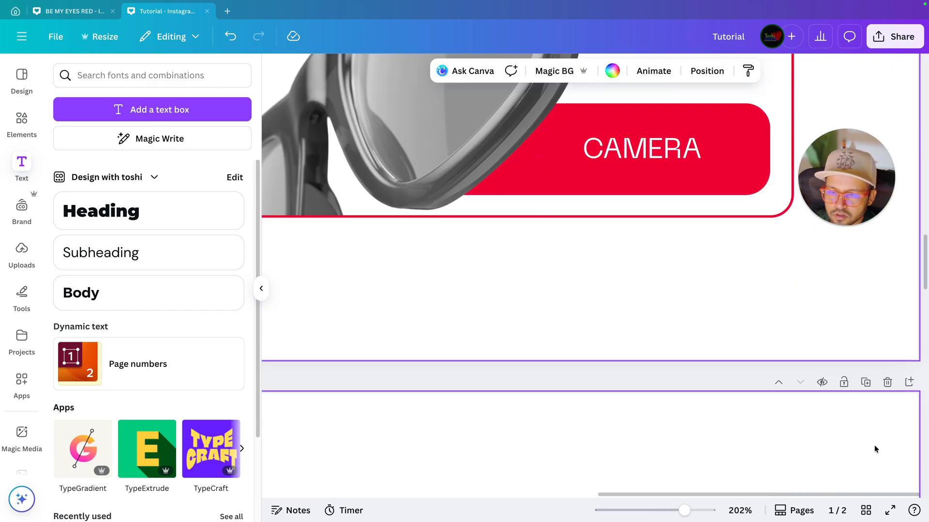
{"action": "scroll", "coordinate": [845, 414], "scroll_direction": "up", "scroll_amount": 5}
{"action": "left_click", "coordinate": [687, 238]}
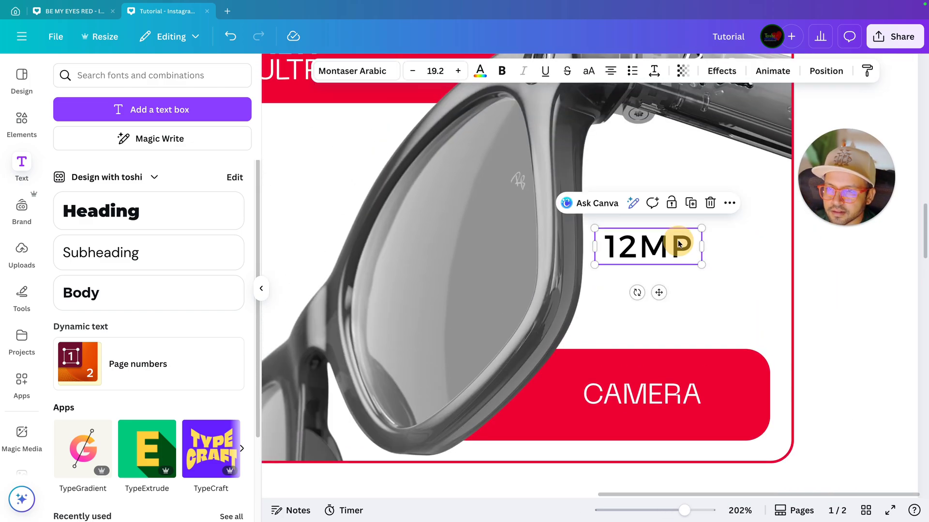
{"action": "left_click", "coordinate": [502, 70]}
{"action": "left_click", "coordinate": [736, 284]}
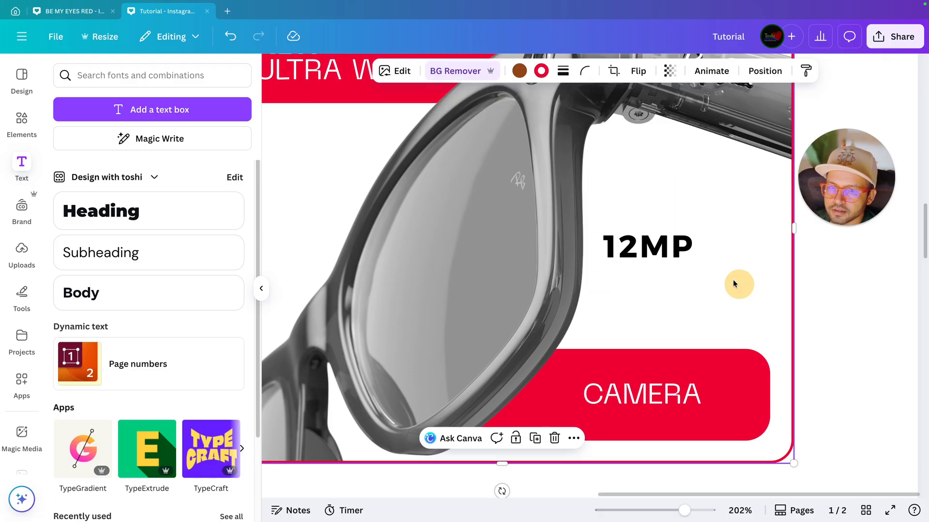
Move the "12MP" text down so it sits just above the red "CAMERA" bar
{"action": "left_click", "coordinate": [679, 269]}
{"action": "left_click", "coordinate": [679, 249]}
{"action": "left_click_drag", "start_coordinate": [679, 249], "coordinate": [674, 322]}
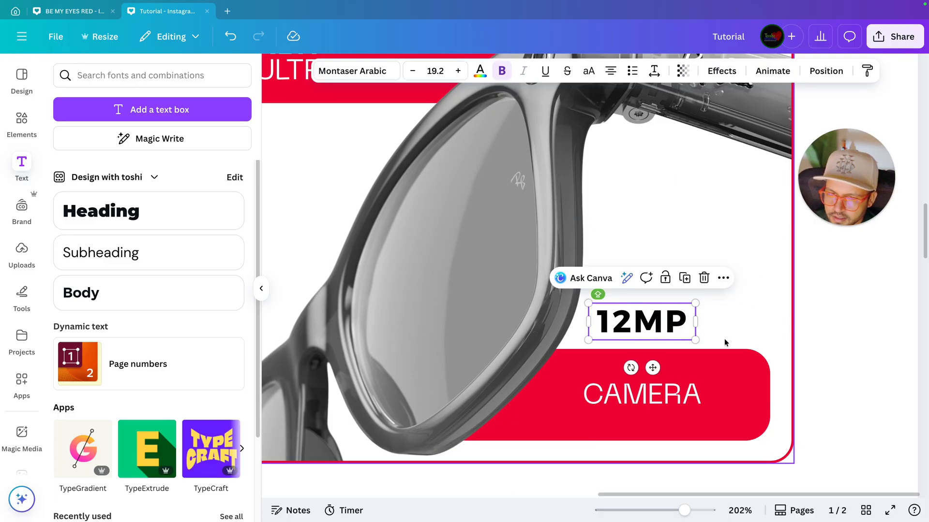
{"action": "left_click", "coordinate": [821, 363]}
Enlarge the "12MP" text to size 25, keeping it directly above "CAMERA"
{"action": "scroll", "coordinate": [821, 363], "scroll_direction": "down", "scroll_amount": 5}
{"action": "left_click", "coordinate": [726, 334]}
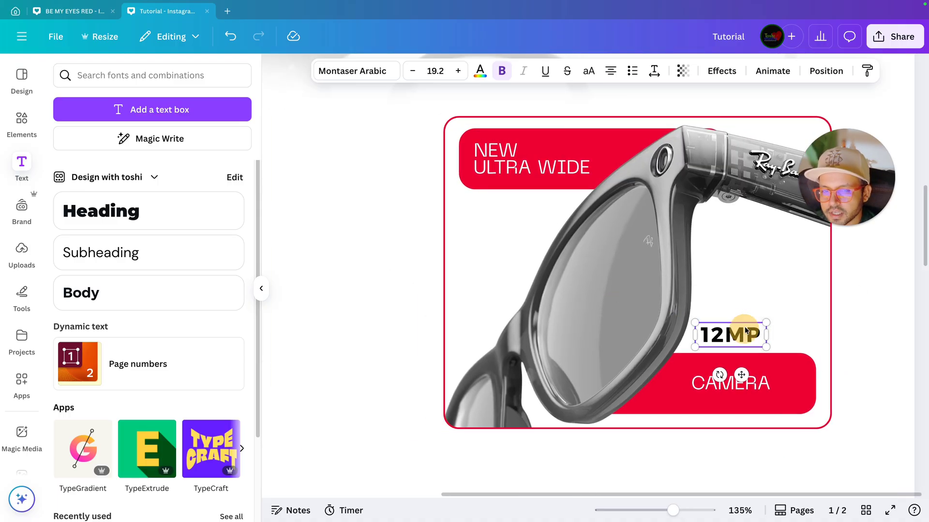
{"action": "left_click_drag", "start_coordinate": [764, 323], "coordinate": [772, 348]}
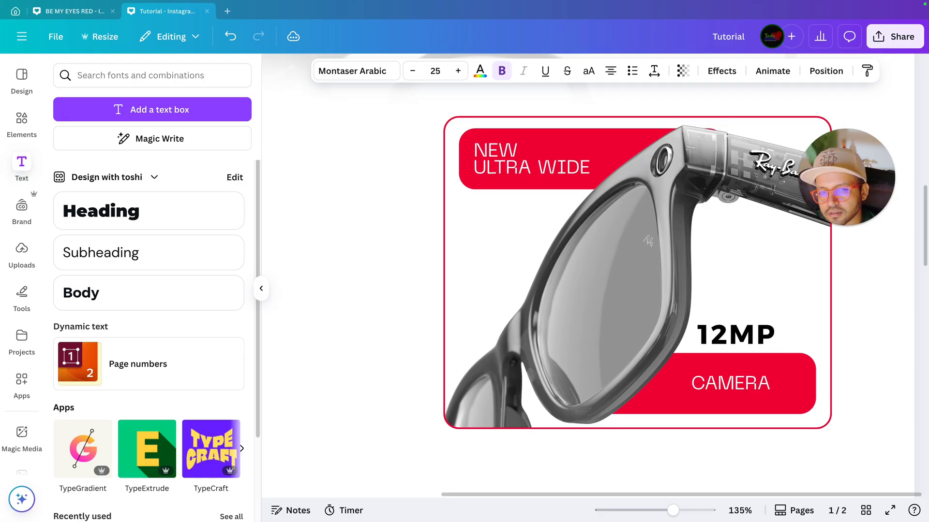
{"action": "scroll", "coordinate": [780, 351], "scroll_direction": "down", "scroll_amount": 5}
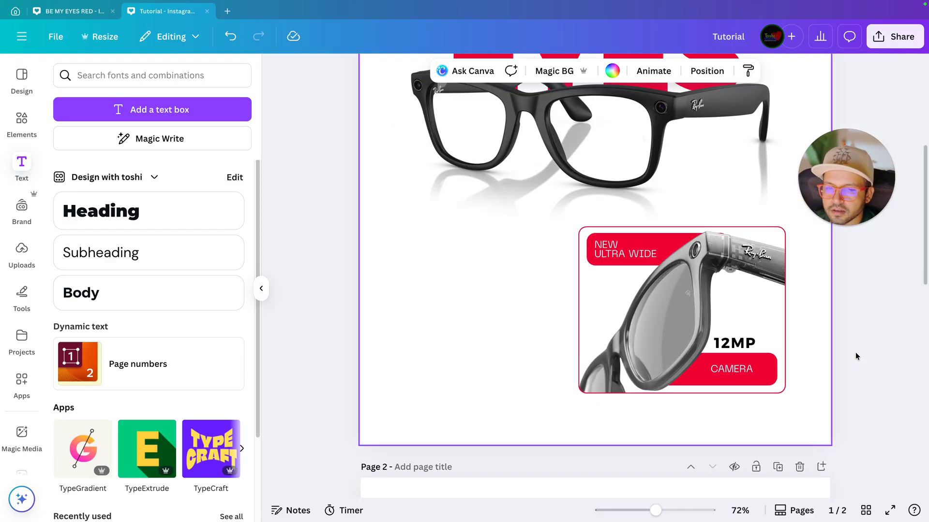
Bring the Ray-Ban and Meta logos together onto page 1, in the empty area left of the camera card
{"action": "left_click", "coordinate": [401, 346]}
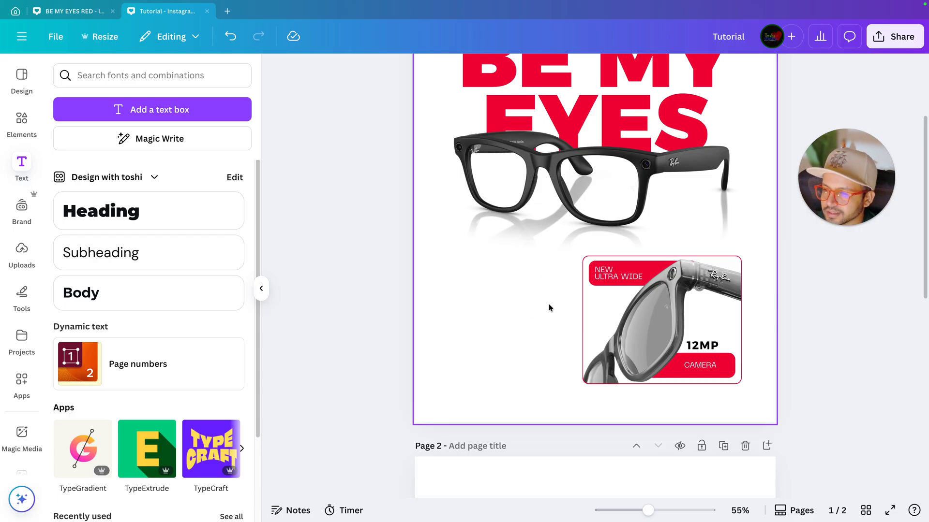
{"action": "key", "text": "ctrl+z"}
{"action": "left_click_drag", "start_coordinate": [485, 404], "coordinate": [675, 483]}
{"action": "left_click_drag", "start_coordinate": [589, 451], "coordinate": [495, 314]}
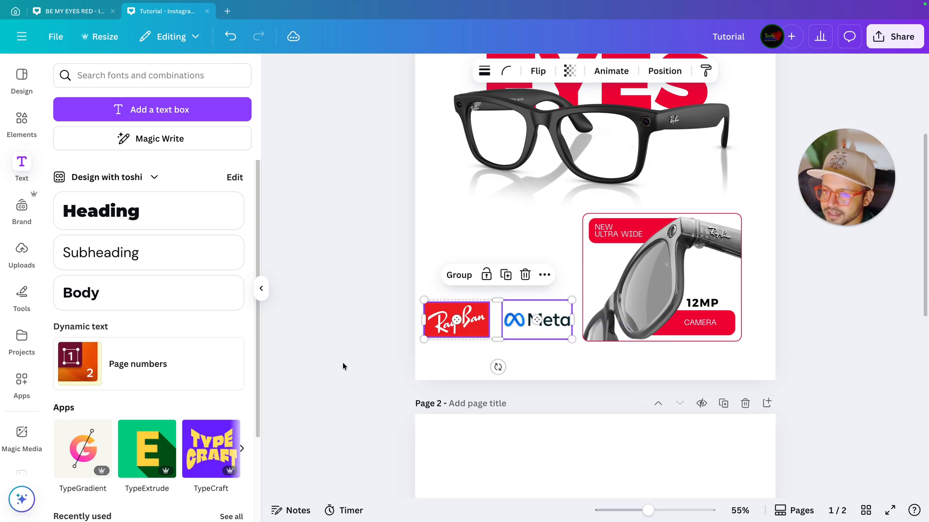
{"action": "left_click", "coordinate": [342, 365]}
{"action": "scroll", "coordinate": [341, 365], "scroll_direction": "up", "scroll_amount": 3}
Slightly round the corners of the red Ray-Ban logo to match the camera card
{"action": "left_click", "coordinate": [387, 314]}
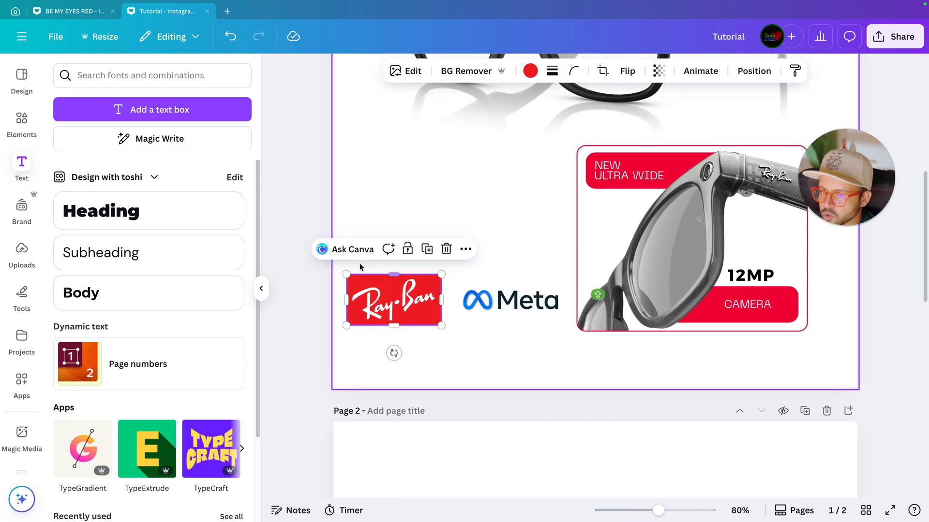
{"action": "left_click", "coordinate": [358, 262]}
{"action": "left_click", "coordinate": [368, 283]}
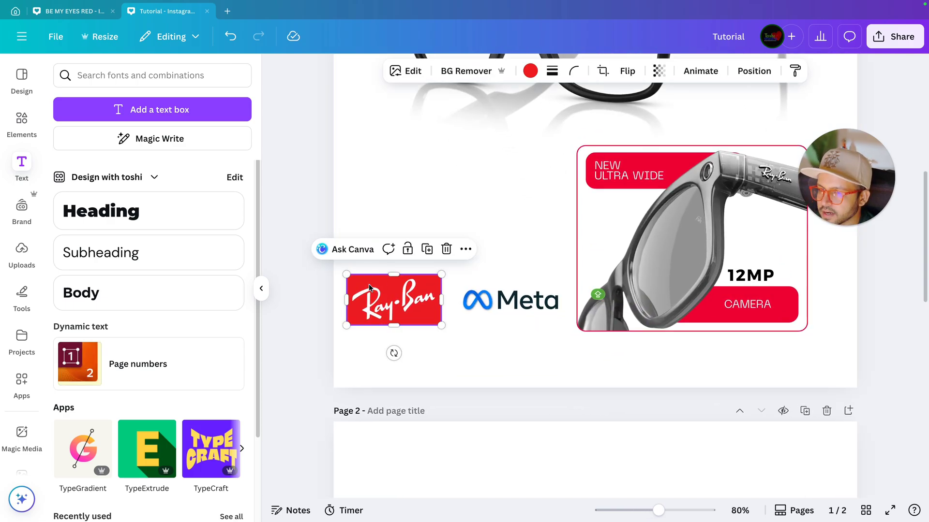
{"action": "scroll", "coordinate": [369, 283], "scroll_direction": "up", "scroll_amount": 3}
{"action": "left_click", "coordinate": [573, 71]}
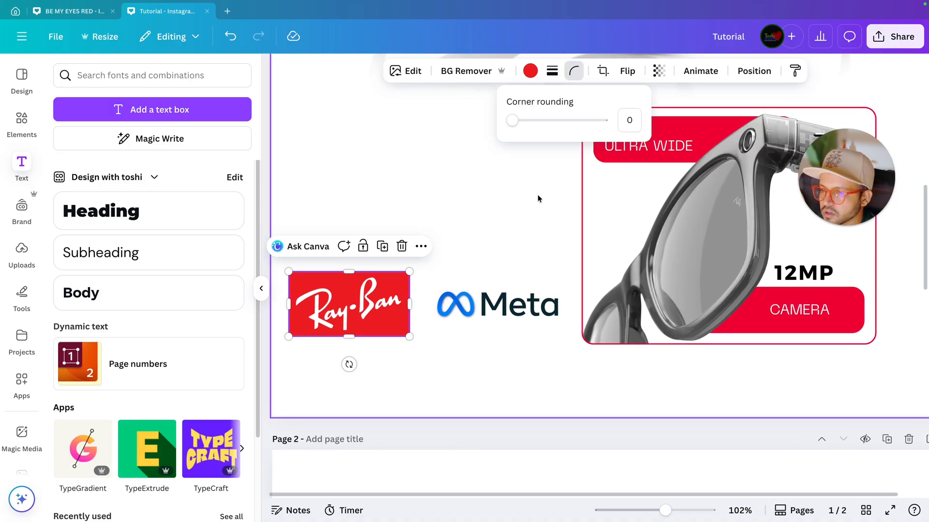
{"action": "scroll", "coordinate": [538, 198], "scroll_direction": "down", "scroll_amount": 3}
{"action": "scroll", "coordinate": [531, 213], "scroll_direction": "up", "scroll_amount": 3}
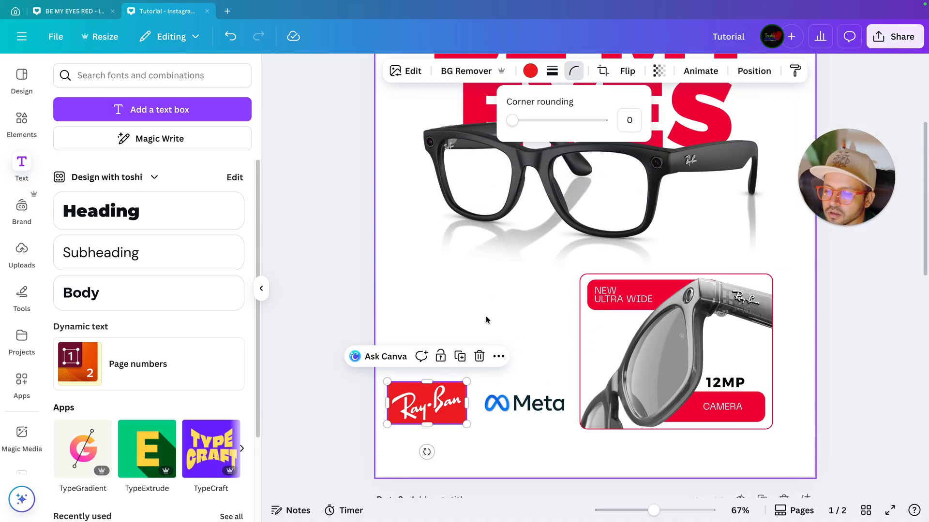
{"action": "left_click_drag", "start_coordinate": [512, 121], "coordinate": [529, 119]}
{"action": "left_click", "coordinate": [454, 311]}
{"action": "scroll", "coordinate": [440, 313], "scroll_direction": "down", "scroll_amount": 2}
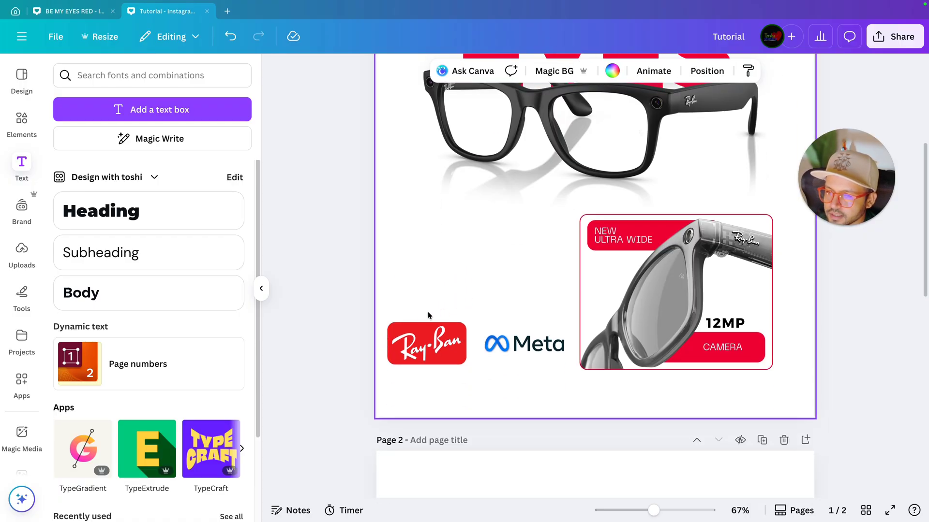
Move the Ray-Ban logo closer to the Meta logo and scale both down, aligned with the camera card's lower edge
{"action": "left_click", "coordinate": [421, 347]}
{"action": "left_click_drag", "start_coordinate": [422, 347], "coordinate": [427, 346]}
{"action": "left_click", "coordinate": [531, 349]}
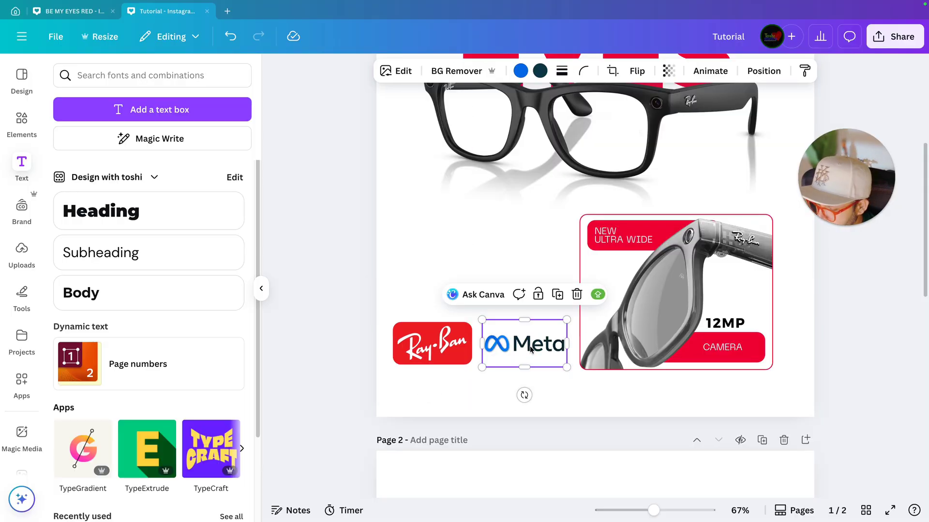
{"action": "left_click_drag", "start_coordinate": [353, 347], "coordinate": [523, 359]}
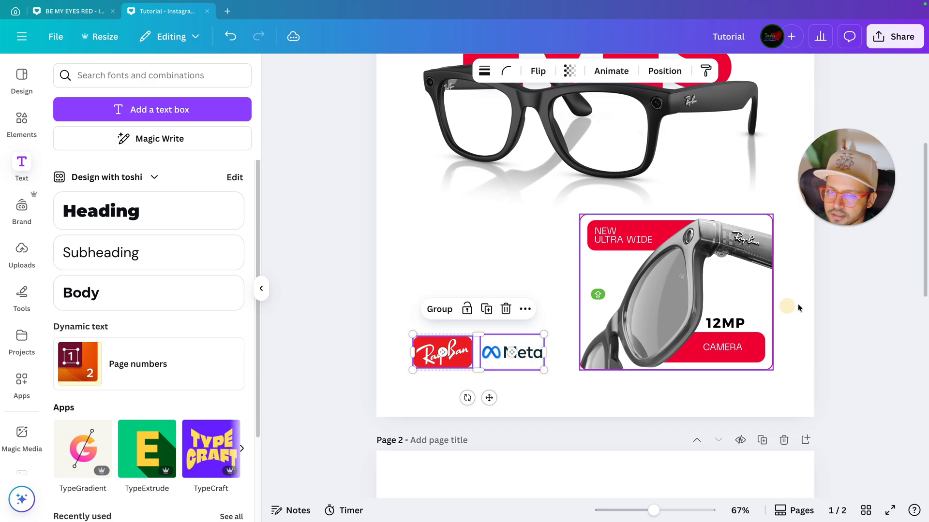
Nudge the whole camera card with its labels to the right until the page margins beside the logos and card match
{"action": "left_click_drag", "start_coordinate": [834, 302], "coordinate": [603, 369]}
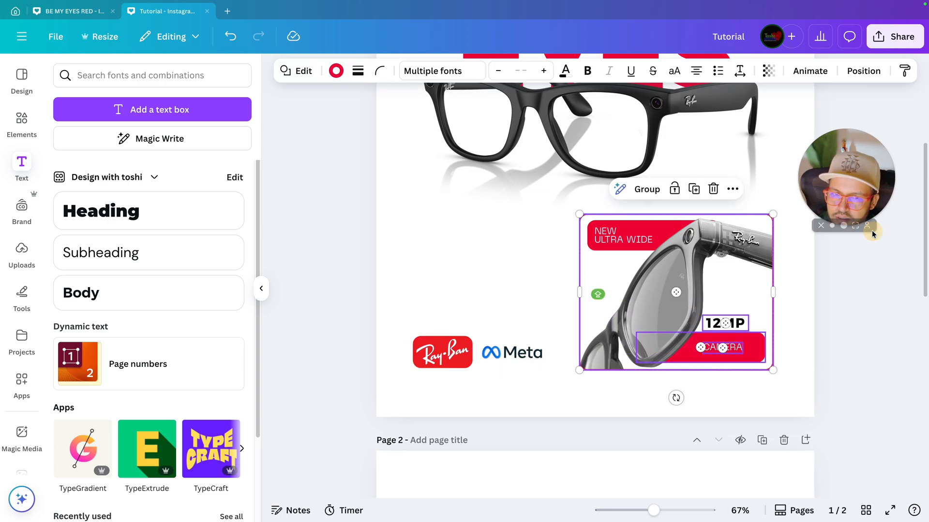
{"action": "left_click_drag", "start_coordinate": [851, 254], "coordinate": [574, 364]}
{"action": "key", "text": "Right"}
{"action": "key", "text": "Right"}
{"action": "key", "text": "Right"}
{"action": "key", "text": "Right"}
{"action": "key", "text": "Right"}
{"action": "key", "text": "Right"}
{"action": "key", "text": "Right"}
{"action": "key", "text": "Right"}
{"action": "key", "text": "Right"}
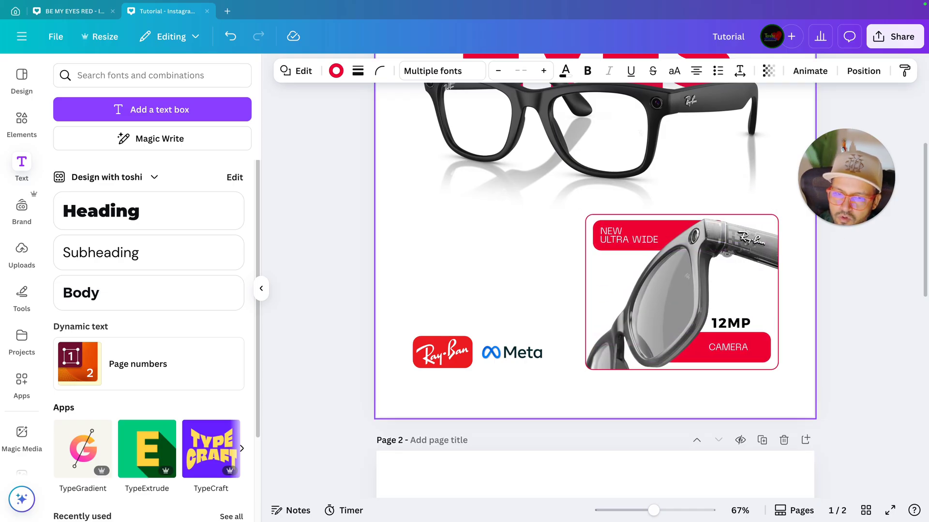
{"action": "left_click_drag", "start_coordinate": [332, 328], "coordinate": [714, 348]}
{"action": "left_click", "coordinate": [845, 363]}
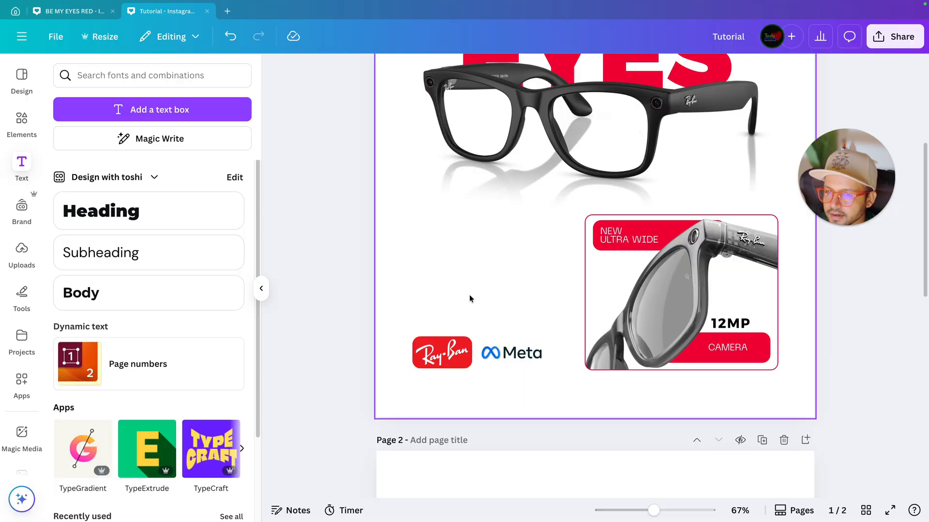
Add a rounded square shape and place it above the Ray-Ban and Meta logos
{"action": "scroll", "coordinate": [469, 298], "scroll_direction": "down", "scroll_amount": 1}
{"action": "scroll", "coordinate": [297, 251], "scroll_direction": "up", "scroll_amount": 2}
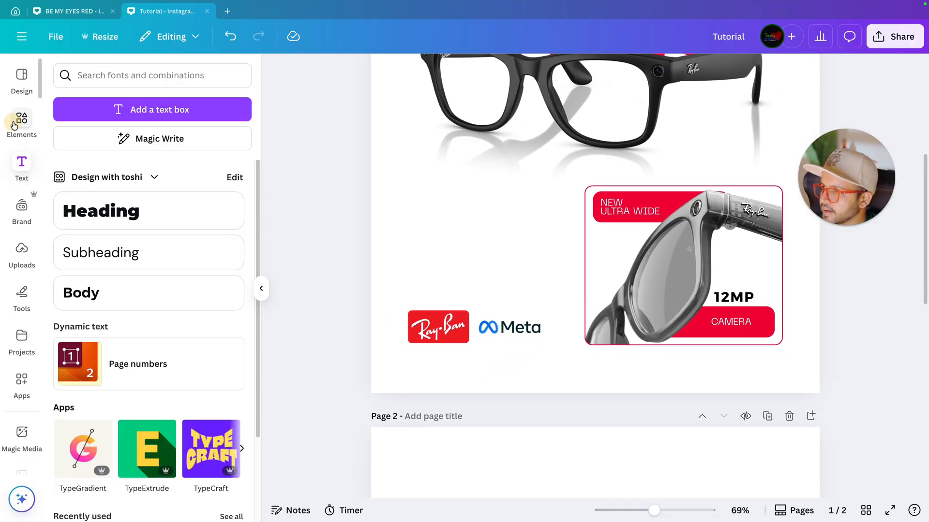
{"action": "left_click", "coordinate": [14, 125]}
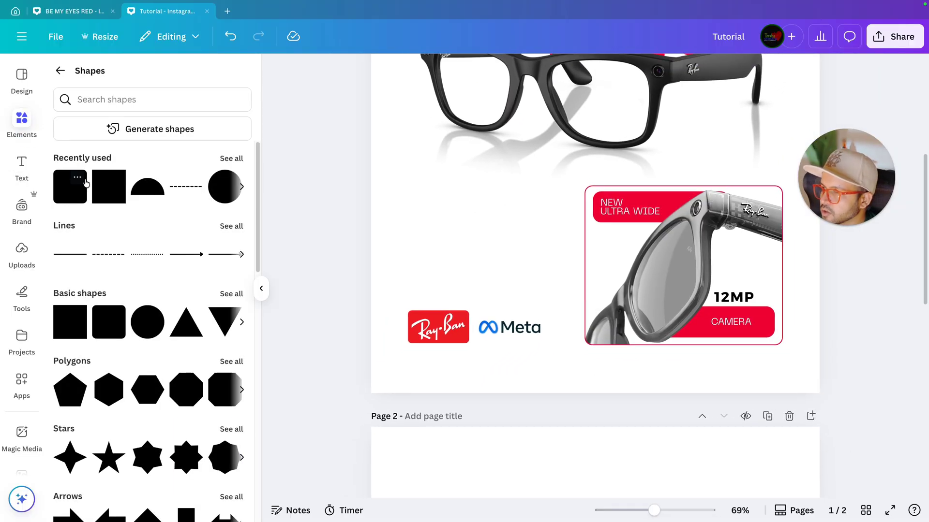
{"action": "left_click", "coordinate": [70, 203]}
{"action": "left_click_drag", "start_coordinate": [573, 158], "coordinate": [461, 263]}
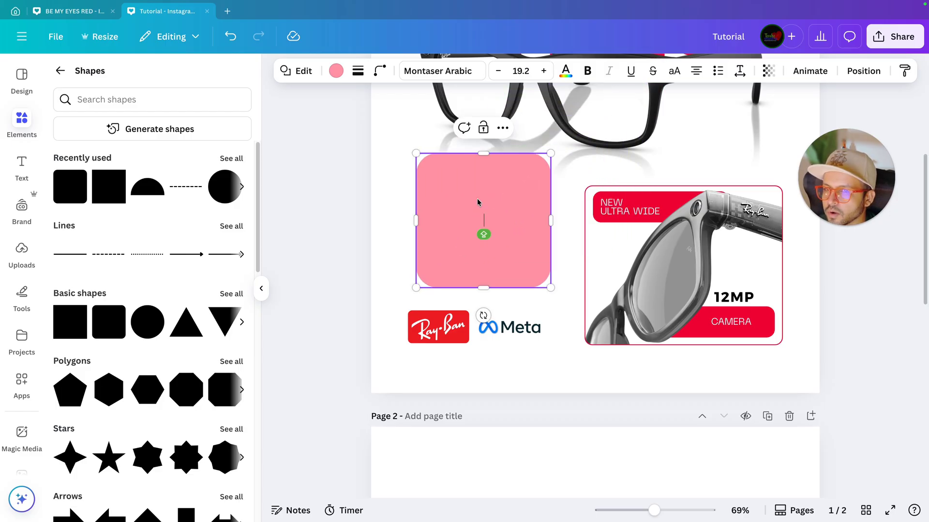
{"action": "left_click_drag", "start_coordinate": [449, 190], "coordinate": [426, 198]}
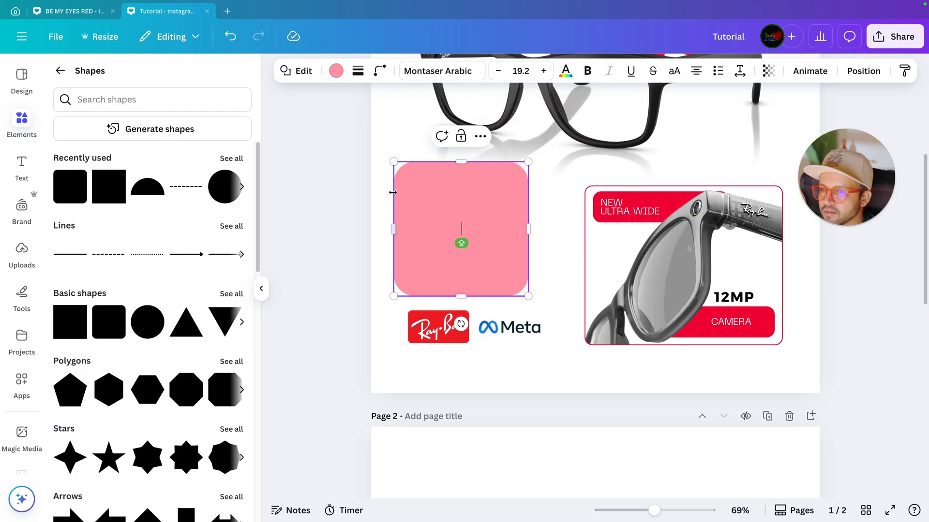
Remove the rounded square's fill and give it a solid outline with a stroke weight of 2
{"action": "left_click", "coordinate": [336, 71]}
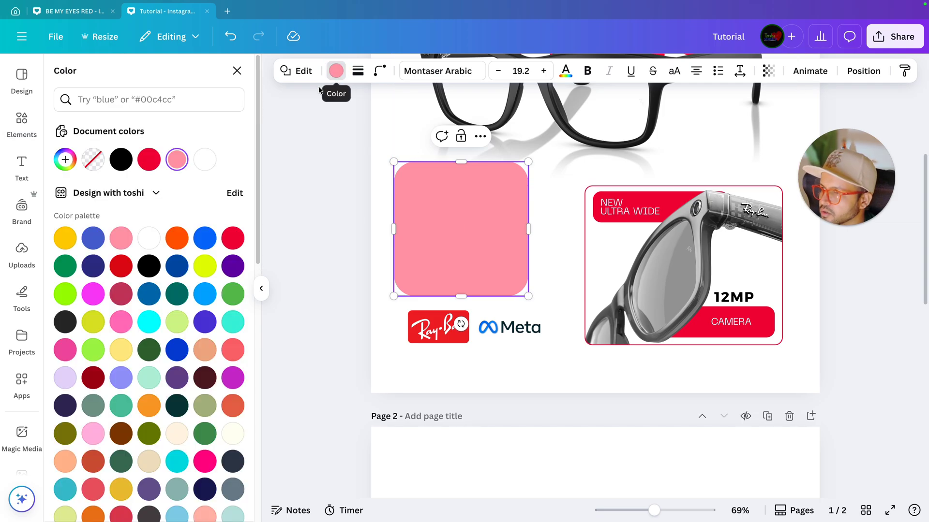
{"action": "left_click", "coordinate": [91, 167]}
{"action": "left_click", "coordinate": [358, 72]}
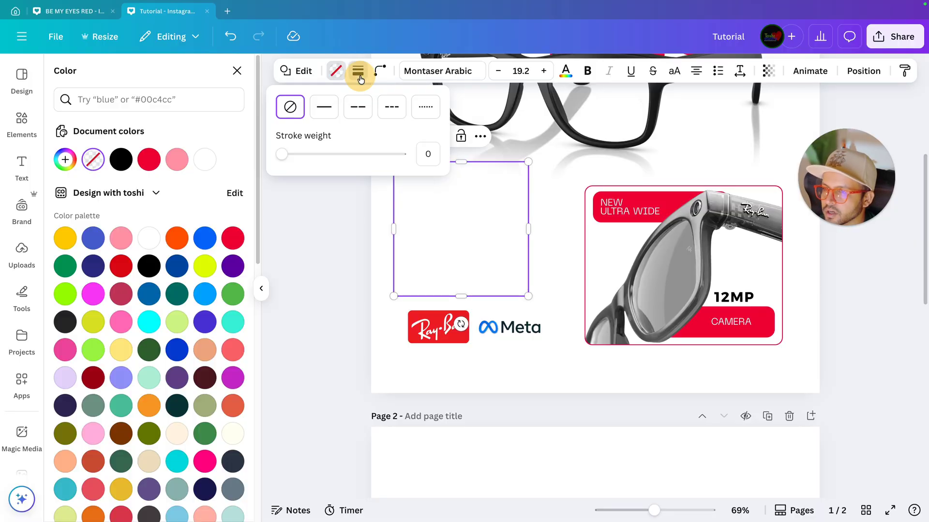
{"action": "left_click", "coordinate": [326, 110]}
{"action": "left_click_drag", "start_coordinate": [284, 154], "coordinate": [284, 154]}
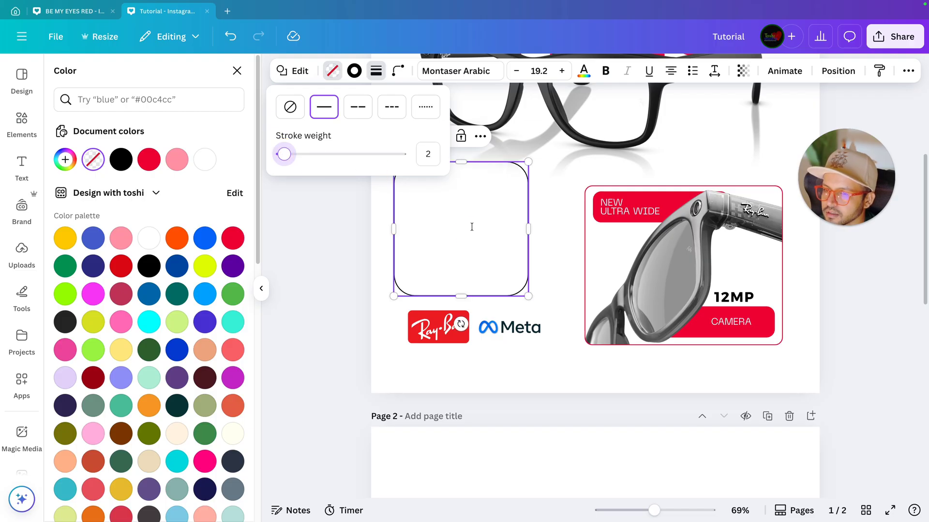
{"action": "scroll", "coordinate": [471, 226], "scroll_direction": "up", "scroll_amount": 1}
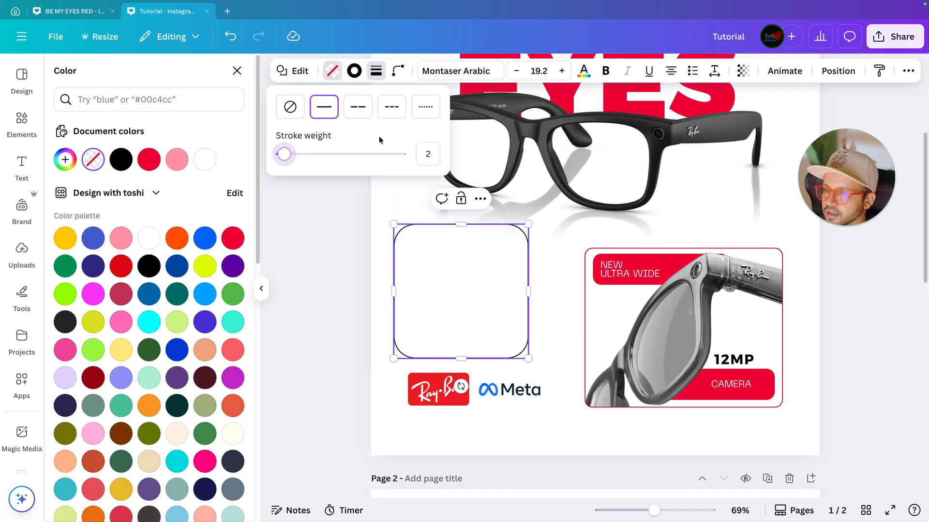
Color the rounded square's outline red and align the shape's left edge with the Ray-Ban logo
{"action": "left_click", "coordinate": [355, 75]}
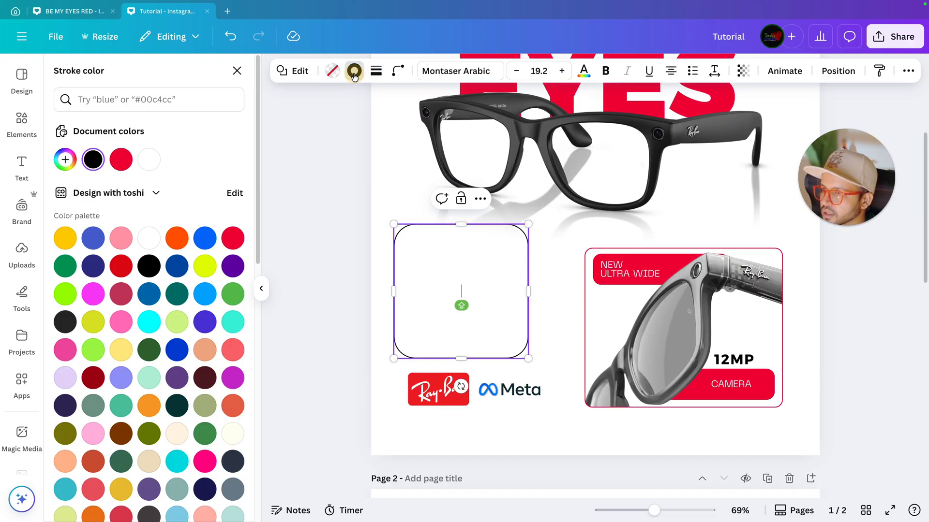
{"action": "left_click", "coordinate": [122, 160]}
{"action": "left_click", "coordinate": [338, 280]}
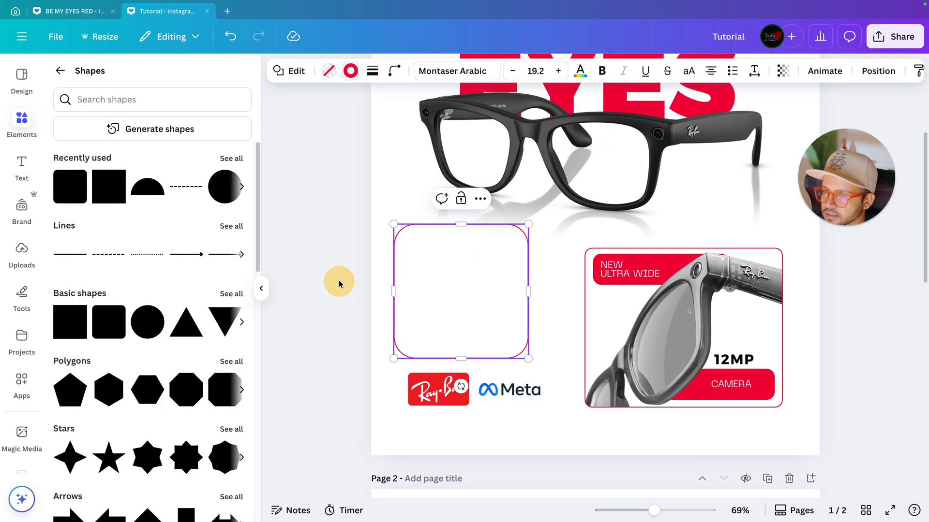
{"action": "left_click_drag", "start_coordinate": [439, 295], "coordinate": [450, 297]}
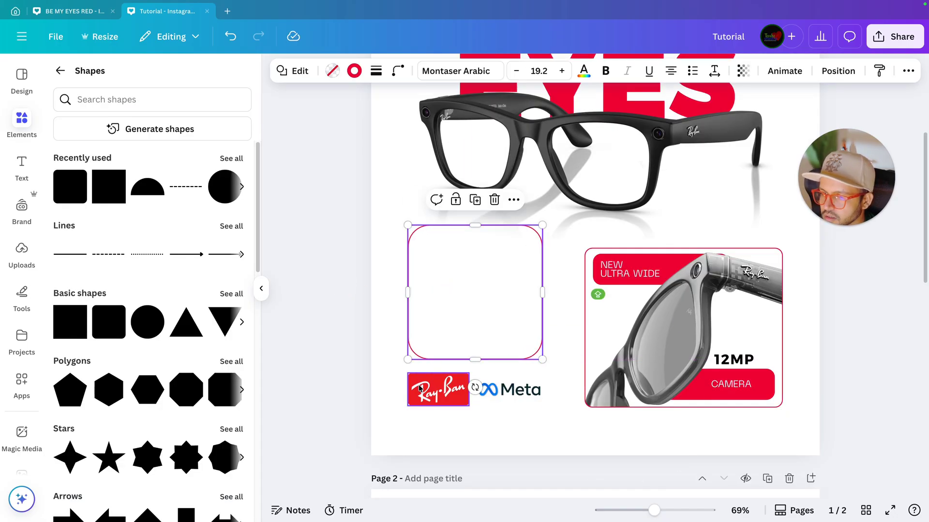
Resize the red-outlined box into a short, wide pill with its upper edge level with the camera card's upper edge
{"action": "left_click", "coordinate": [352, 364]}
{"action": "scroll", "coordinate": [353, 367], "scroll_direction": "up", "scroll_amount": 4}
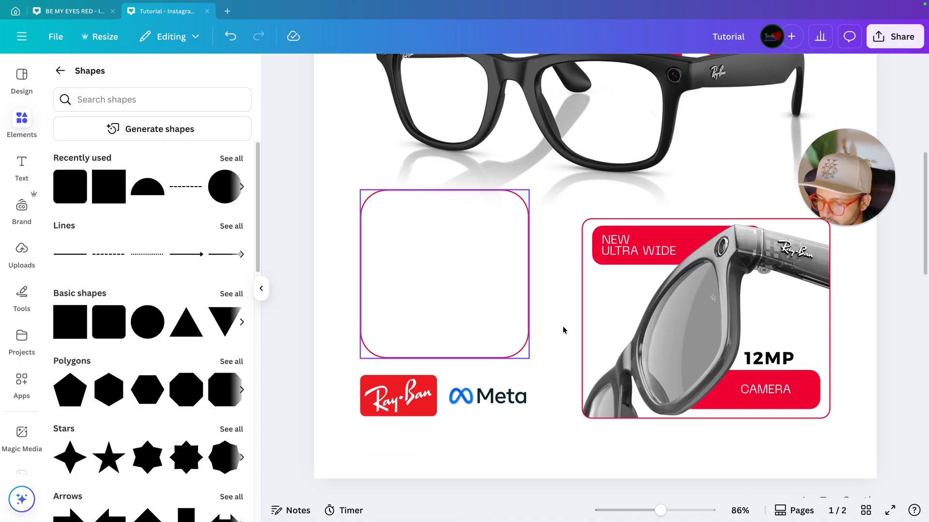
{"action": "left_click", "coordinate": [492, 243]}
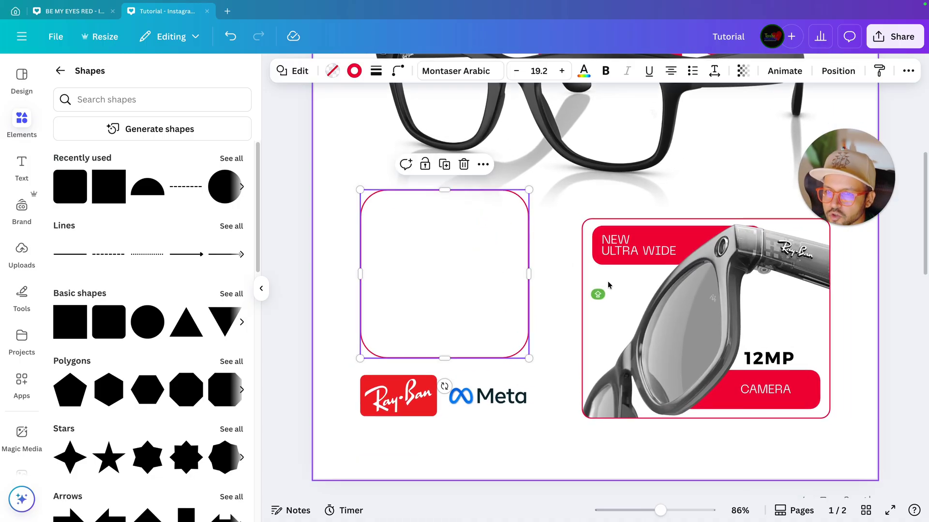
{"action": "left_click", "coordinate": [595, 223]}
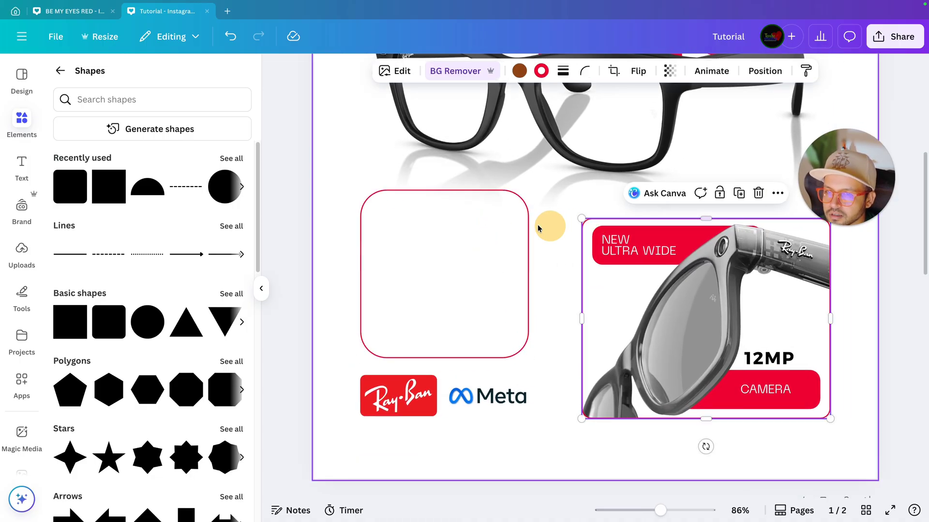
{"action": "left_click", "coordinate": [464, 191]}
{"action": "left_click_drag", "start_coordinate": [464, 191], "coordinate": [469, 219]}
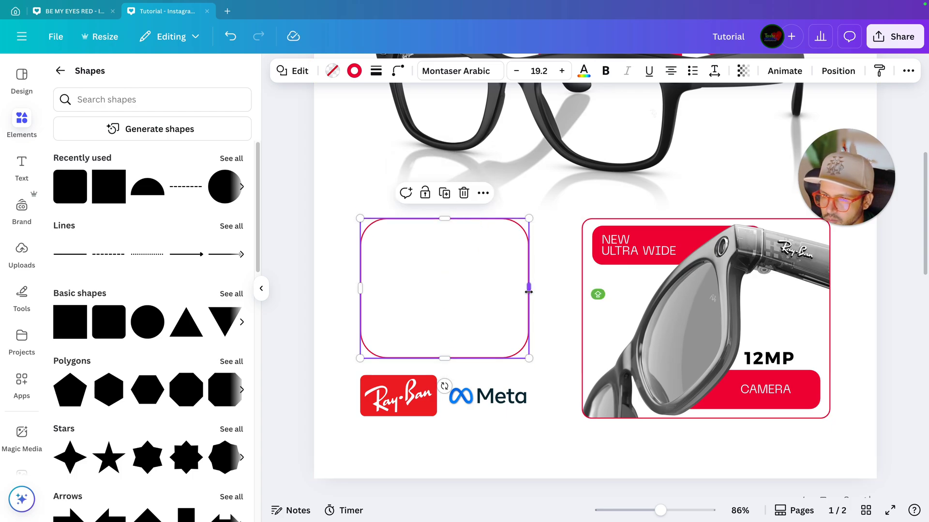
{"action": "left_click_drag", "start_coordinate": [529, 291], "coordinate": [479, 288]}
{"action": "left_click_drag", "start_coordinate": [420, 358], "coordinate": [418, 291]}
Duplicate the outlined pill twice and stack the three shapes in an evenly spaced, left-aligned column above the logos
{"action": "key", "text": "ctrl+d"}
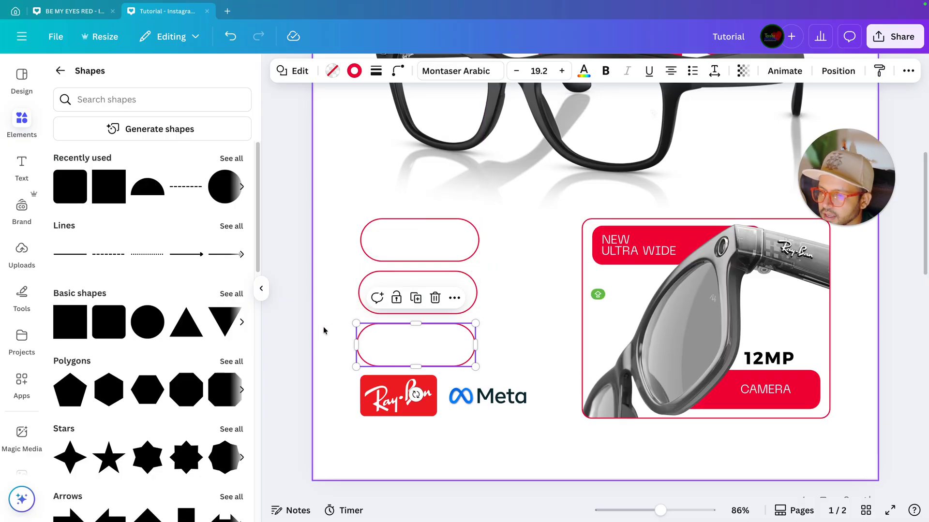
{"action": "left_click", "coordinate": [323, 329]}
{"action": "left_click_drag", "start_coordinate": [382, 256], "coordinate": [388, 282]}
{"action": "left_click", "coordinate": [385, 351]}
{"action": "left_click_drag", "start_coordinate": [393, 226], "coordinate": [395, 222]}
{"action": "left_click", "coordinate": [300, 307]}
Set the corner rounding of all three outlined boxes to 20
{"action": "left_click", "coordinate": [391, 253]}
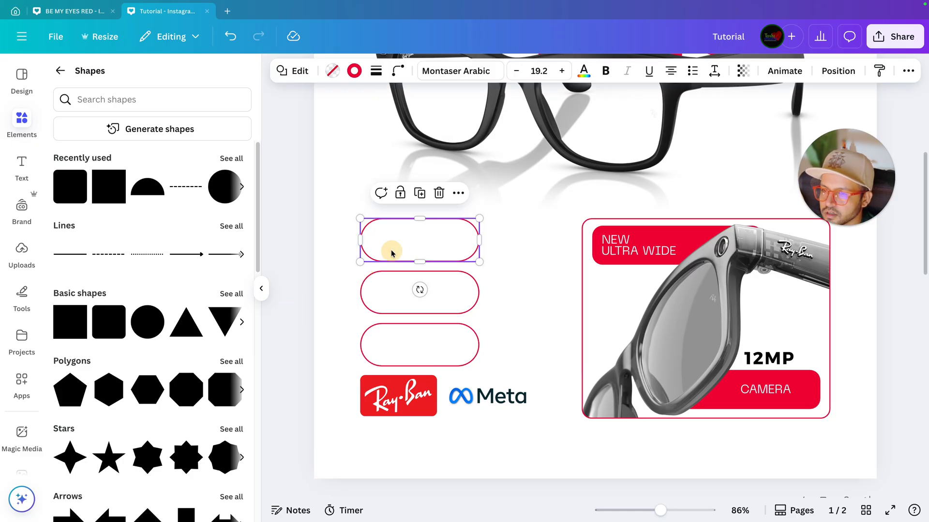
{"action": "left_click", "coordinate": [397, 71]}
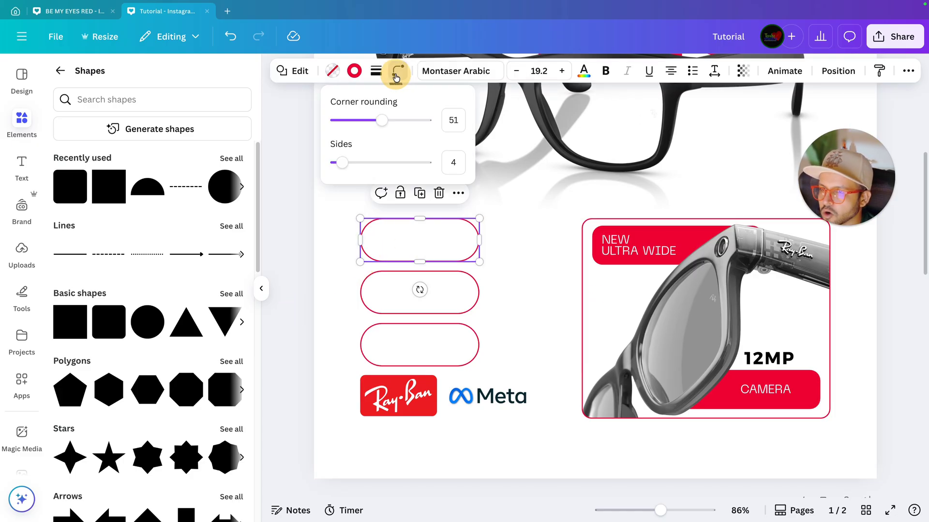
{"action": "left_click_drag", "start_coordinate": [385, 125], "coordinate": [357, 125]}
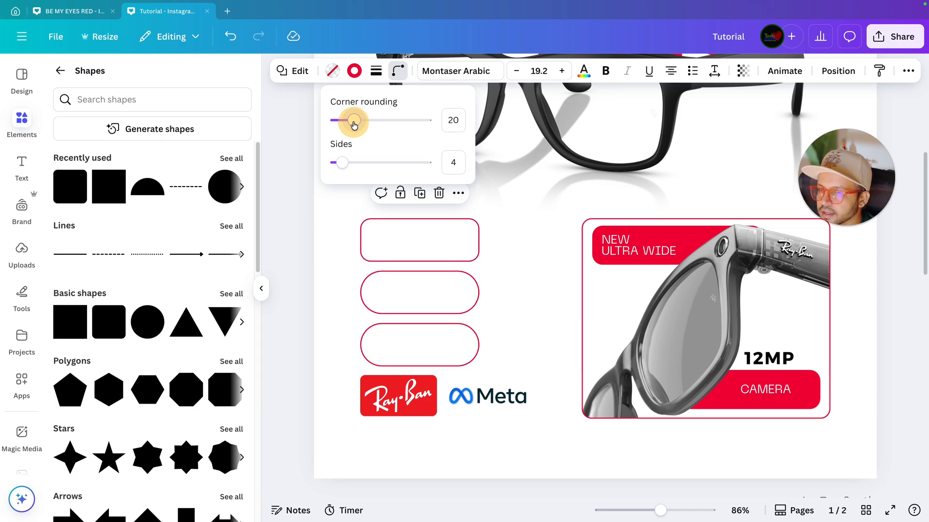
{"action": "left_click", "coordinate": [419, 290]}
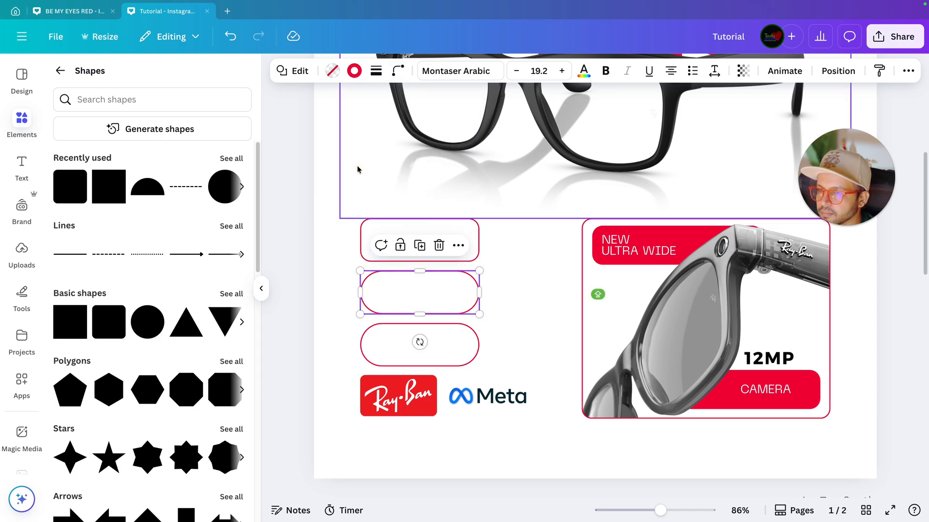
{"action": "left_click", "coordinate": [377, 72]}
{"action": "left_click", "coordinate": [398, 70]}
{"action": "left_click_drag", "start_coordinate": [374, 125], "coordinate": [352, 121]}
{"action": "left_click", "coordinate": [400, 359]}
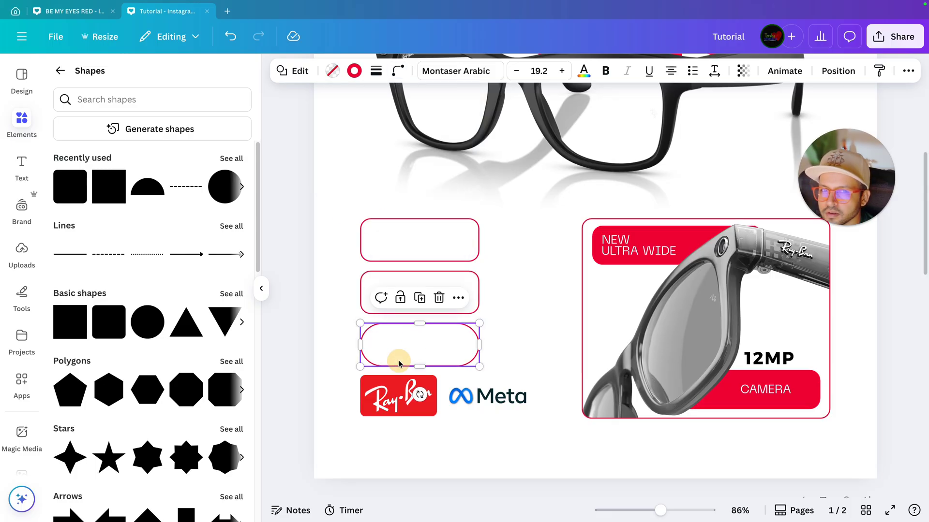
{"action": "left_click", "coordinate": [398, 71]}
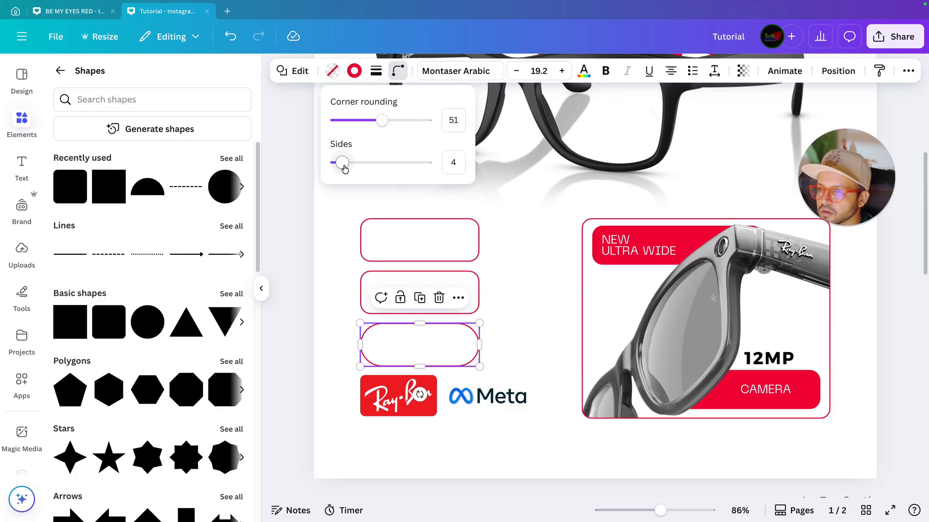
{"action": "left_click_drag", "start_coordinate": [381, 121], "coordinate": [361, 126]}
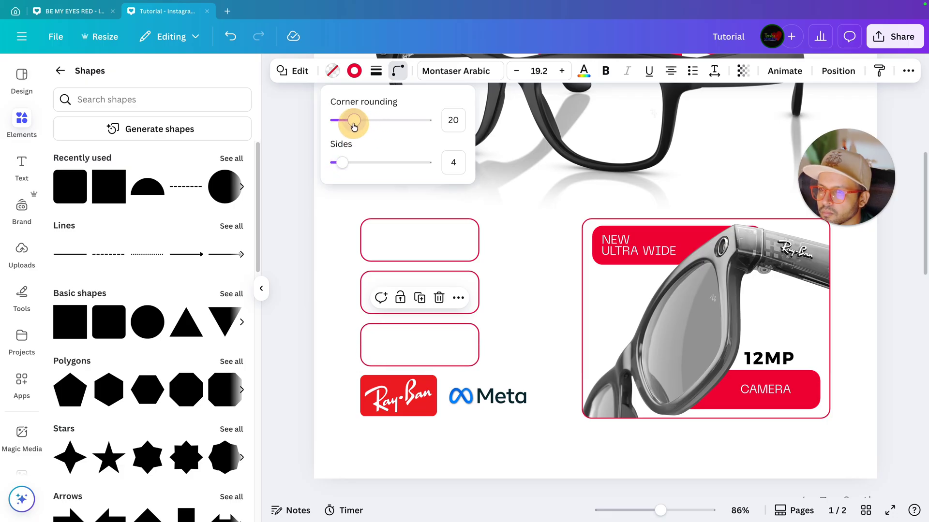
{"action": "left_click", "coordinate": [300, 255]}
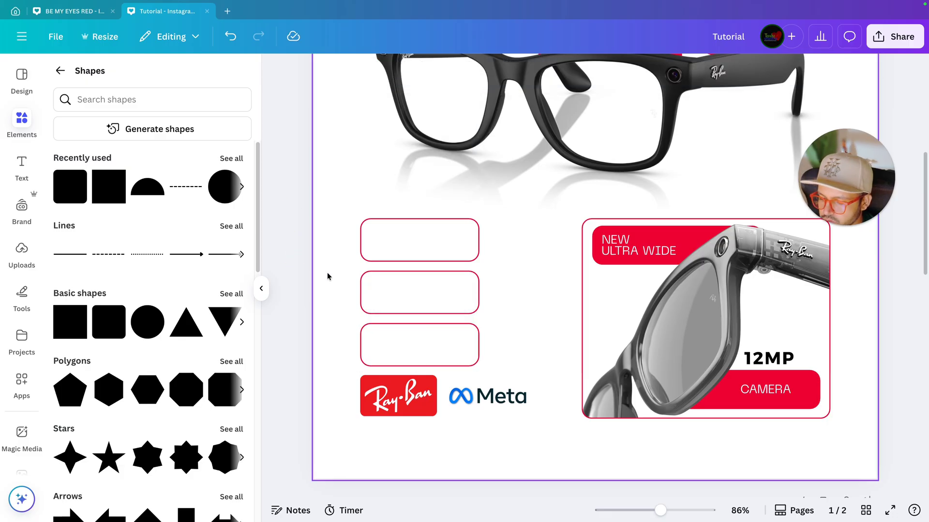
Stagger the widths of the three outlined boxes: lowest as wide as the logo row, middle one narrower, uppermost narrowest
{"action": "left_click", "coordinate": [419, 357]}
{"action": "left_click_drag", "start_coordinate": [477, 350], "coordinate": [526, 344]}
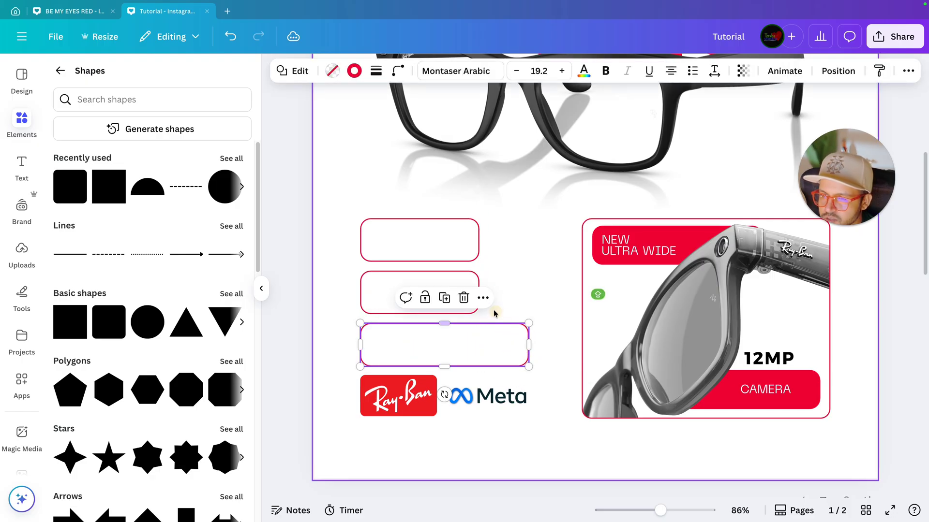
{"action": "left_click", "coordinate": [476, 290]}
{"action": "left_click_drag", "start_coordinate": [479, 291], "coordinate": [497, 292]}
{"action": "left_click", "coordinate": [477, 234]}
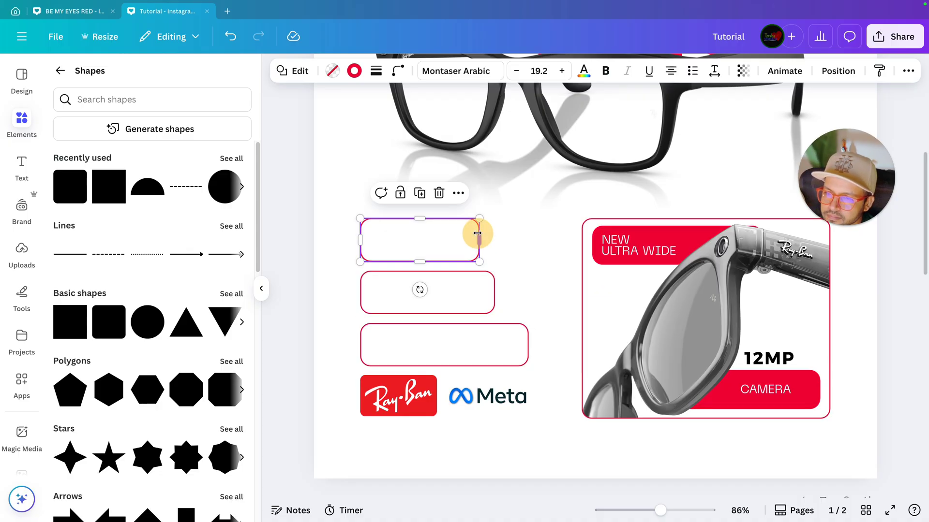
{"action": "left_click_drag", "start_coordinate": [480, 242], "coordinate": [470, 242]}
{"action": "left_click", "coordinate": [475, 292]}
{"action": "left_click_drag", "start_coordinate": [494, 292], "coordinate": [498, 292]}
{"action": "left_click", "coordinate": [292, 337]}
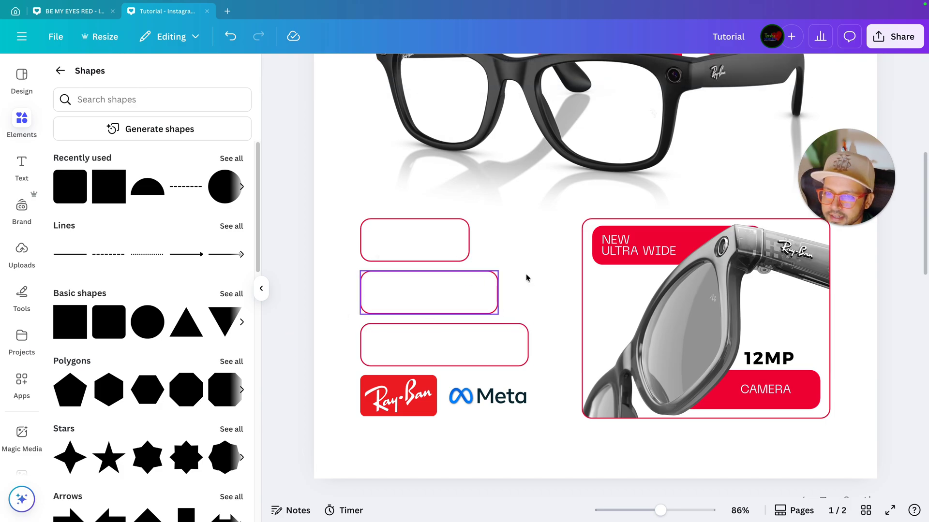
Duplicate the "NEW ULTRA WIDE" text, place the copy over the uppermost outlined box and color it black
{"action": "left_click", "coordinate": [643, 249]}
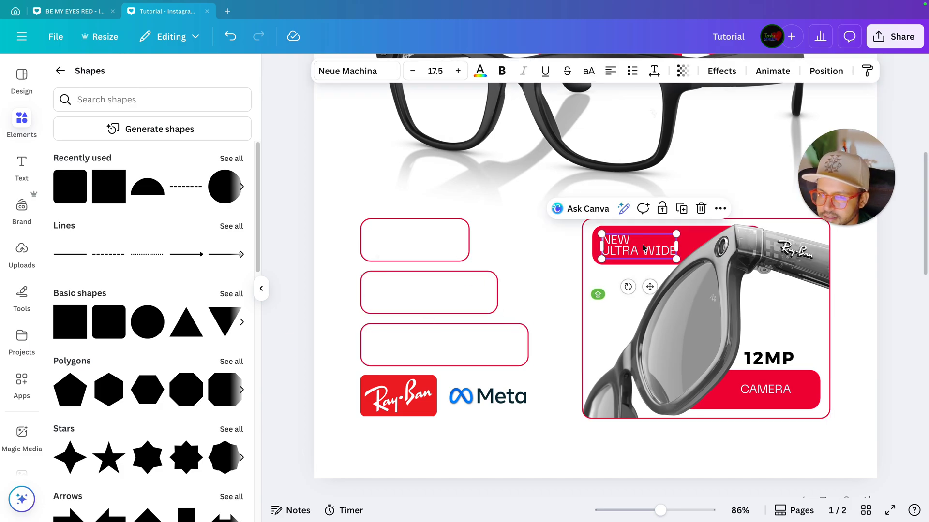
{"action": "key", "text": "ctrl+d"}
{"action": "left_click_drag", "start_coordinate": [643, 249], "coordinate": [449, 244]}
{"action": "left_click", "coordinate": [481, 71]}
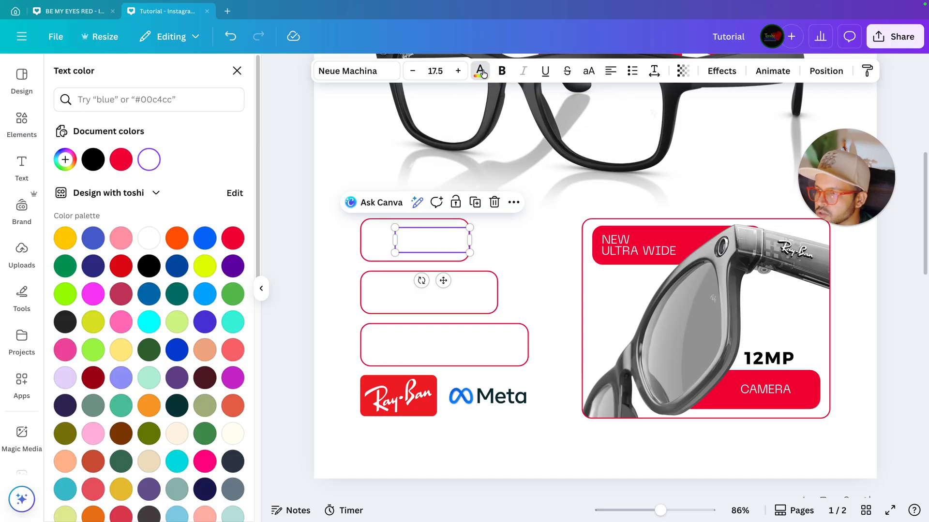
{"action": "left_click", "coordinate": [95, 161]}
{"action": "left_click", "coordinate": [299, 261]}
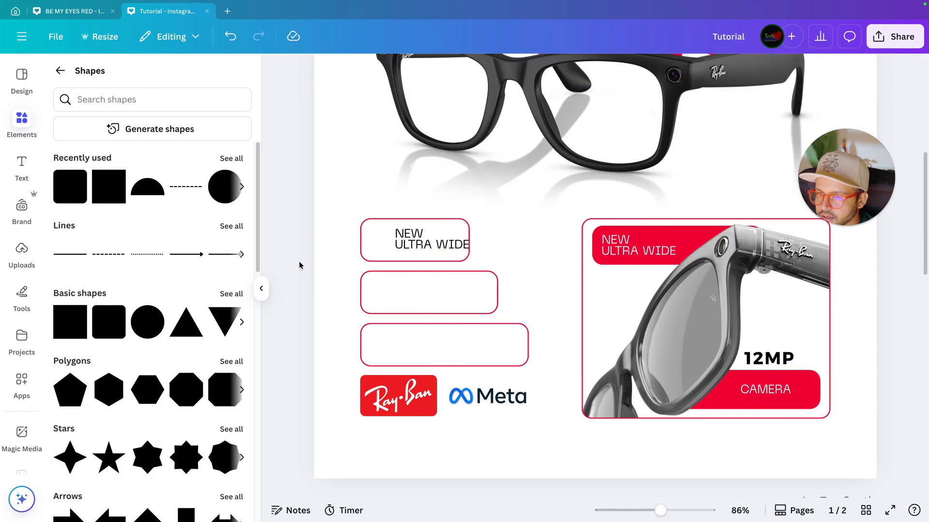
Replace the copied text with "TOUCH CONTROL" and add matching texts "2 OPEN EAR SPEAKER" and "4 HOURS SINGLE CHARGE"
{"action": "scroll", "coordinate": [299, 265], "scroll_direction": "up", "scroll_amount": 3}
{"action": "double_click", "coordinate": [410, 238]}
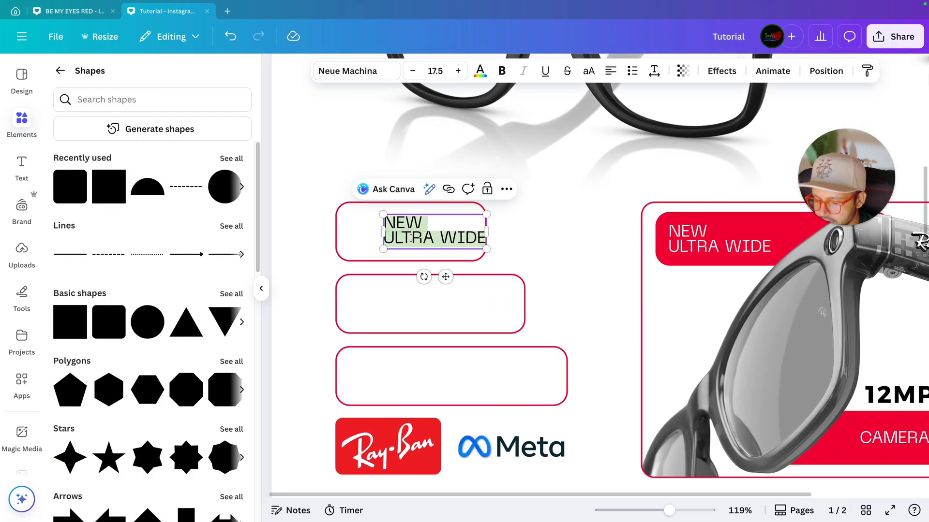
{"action": "key", "text": "BackSpace"}
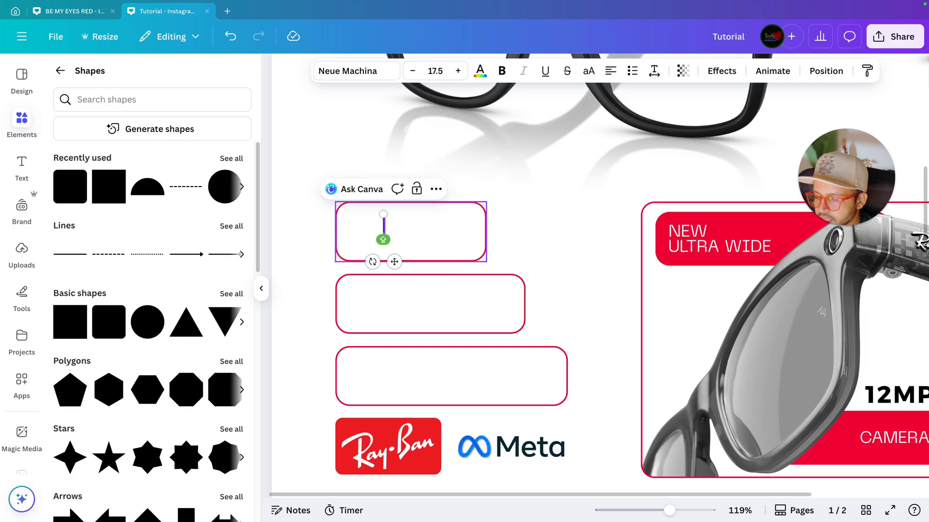
{"action": "type", "text": "TOUCH CONTROL 2 OPEN EAR SPEAKER 4 HOURS SINGLE CHARGE"}
{"action": "left_click", "coordinate": [318, 300]}
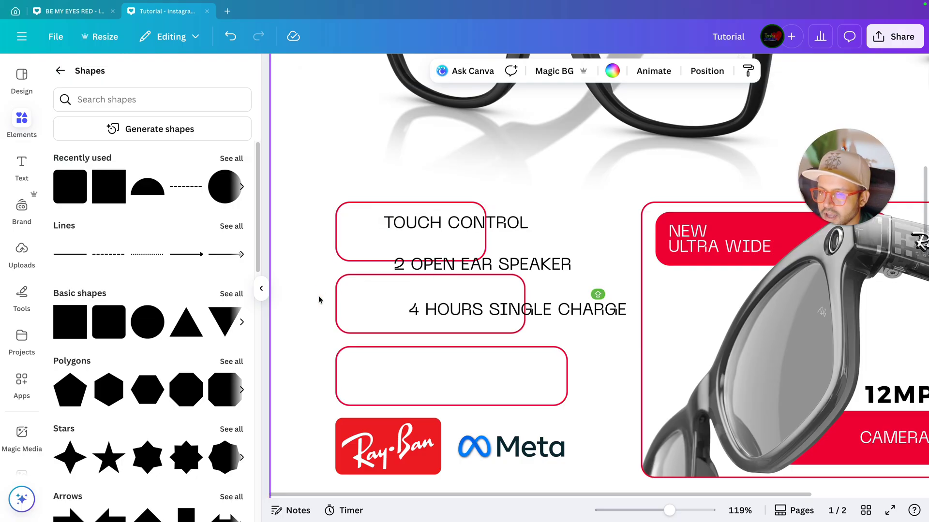
Move the feature texts toward their boxes, set "TOUCH CONTROL" low in the uppermost box and widen that box to fit
{"action": "left_click_drag", "start_coordinate": [447, 264], "coordinate": [425, 323]}
{"action": "left_click", "coordinate": [472, 314]}
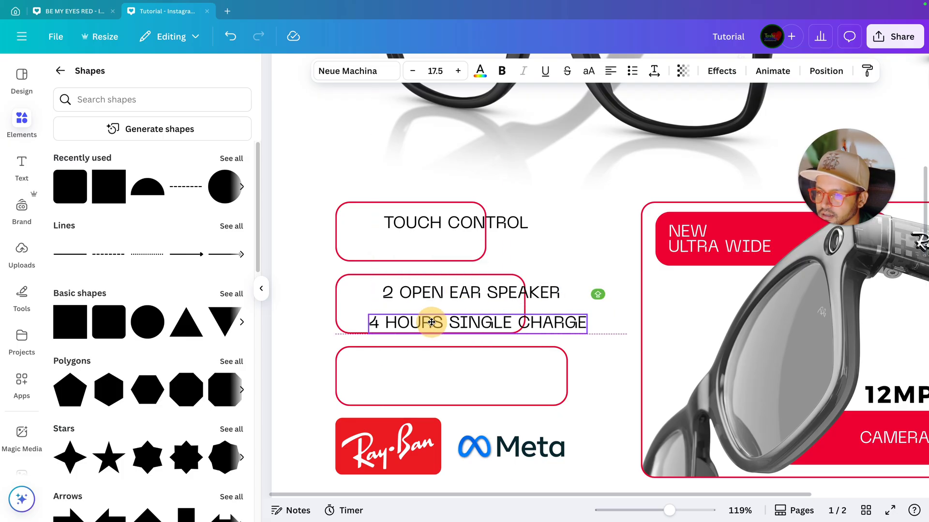
{"action": "left_click_drag", "start_coordinate": [471, 229], "coordinate": [429, 254]}
{"action": "left_click", "coordinate": [417, 226]}
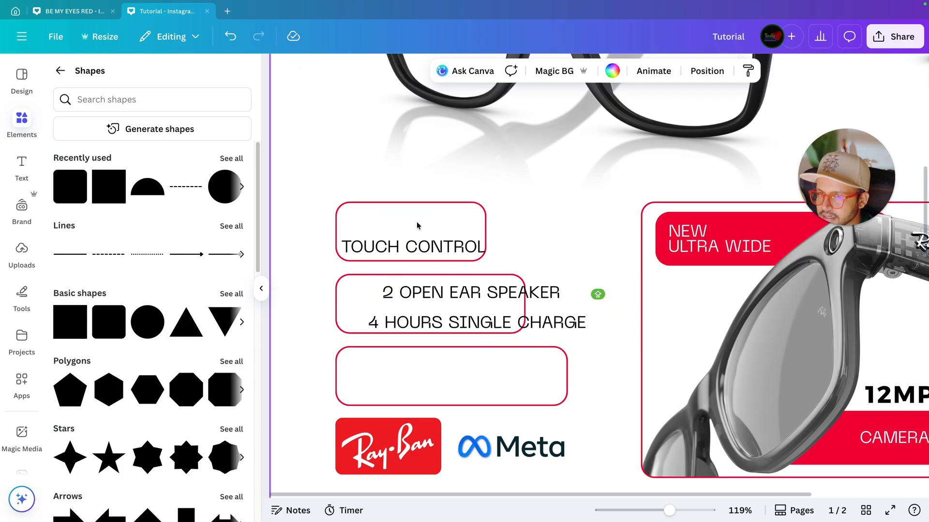
{"action": "left_click", "coordinate": [422, 228]}
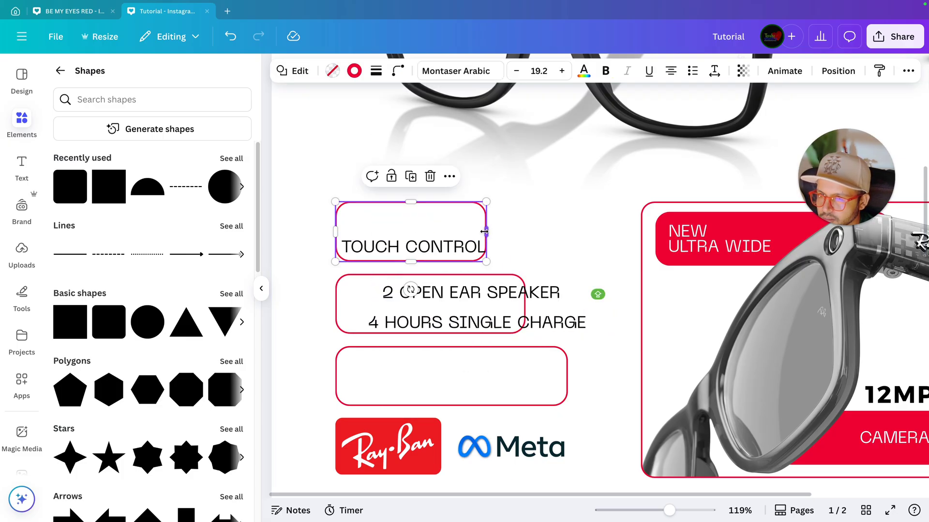
{"action": "left_click_drag", "start_coordinate": [485, 231], "coordinate": [494, 231]}
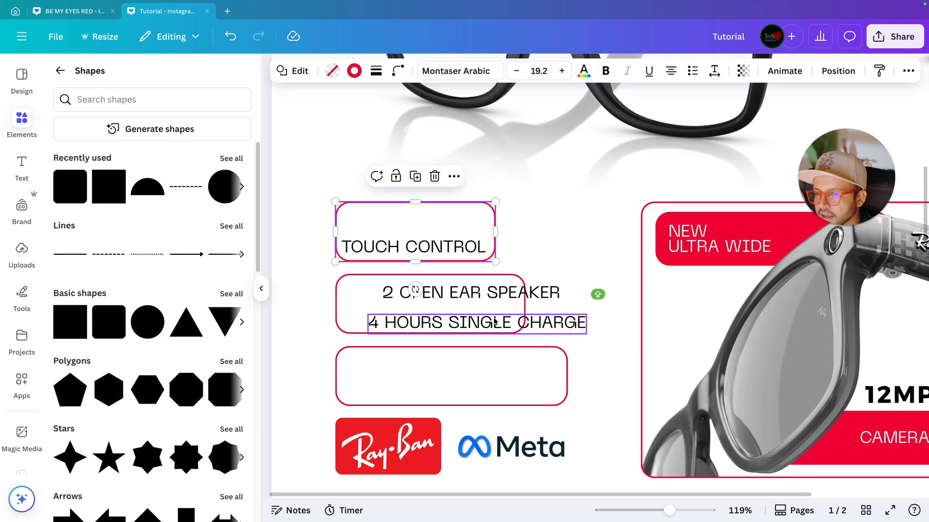
Place "4 HOURS SINGLE CHARGE" and "2 OPEN EAR SPEAKER" low in their boxes and line up "TOUCH CONTROL" with them
{"action": "left_click_drag", "start_coordinate": [493, 320], "coordinate": [468, 386]}
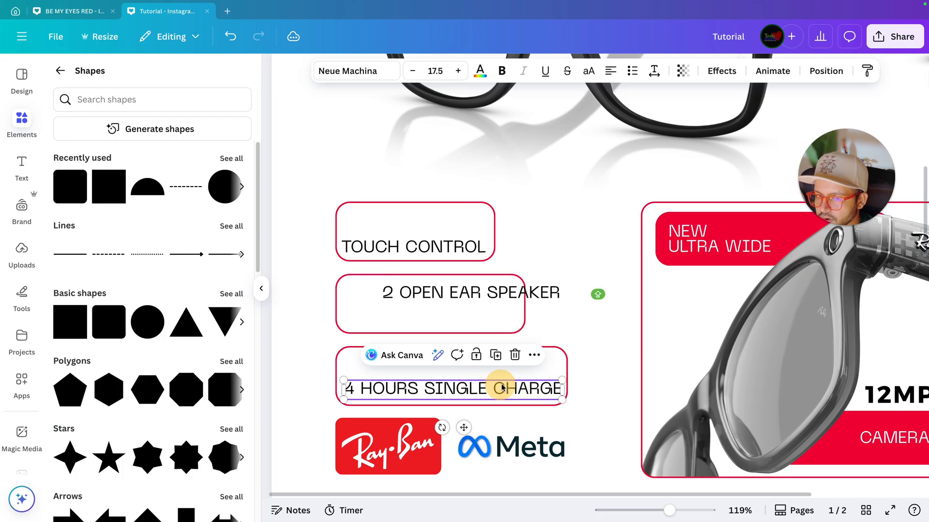
{"action": "left_click_drag", "start_coordinate": [528, 390], "coordinate": [527, 385]}
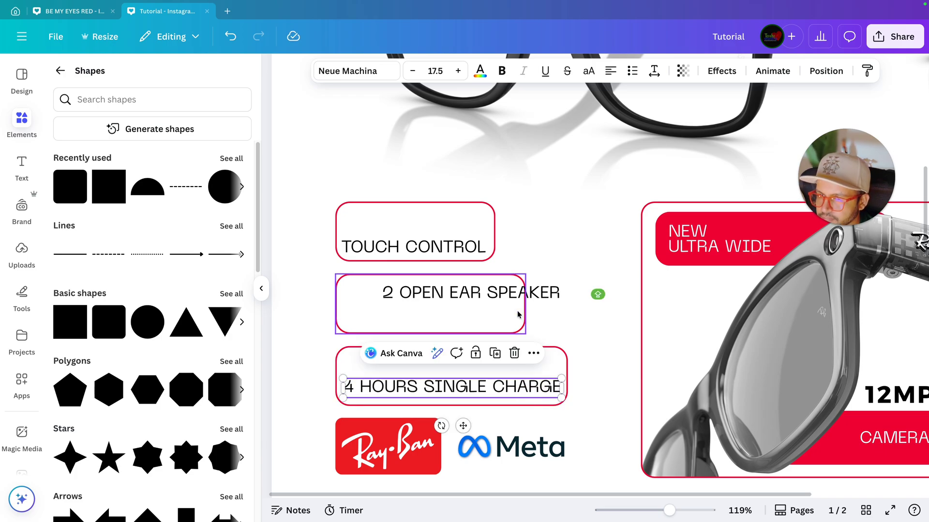
{"action": "left_click_drag", "start_coordinate": [511, 298], "coordinate": [473, 323]}
{"action": "left_click_drag", "start_coordinate": [414, 245], "coordinate": [420, 244]}
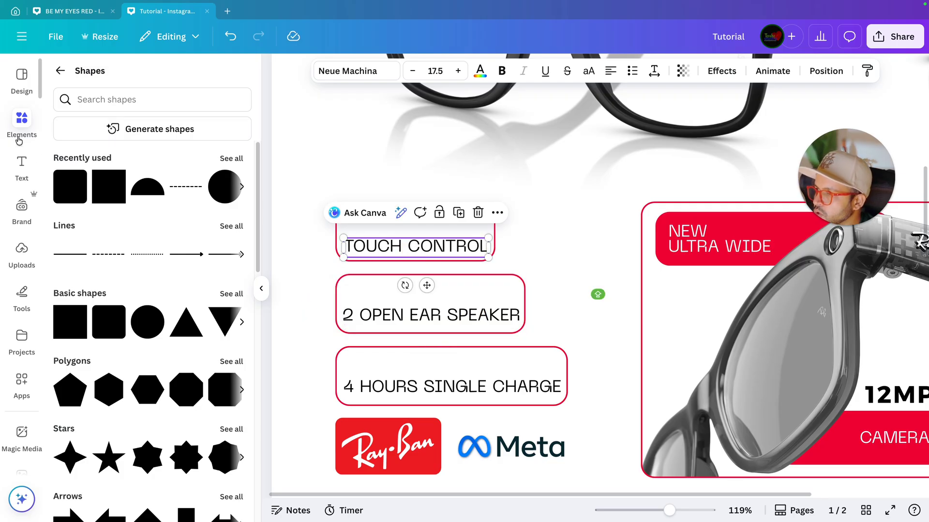
Search the elements library for "TOUCH SCREEN" and show all graphics results
{"action": "left_click", "coordinate": [60, 72]}
{"action": "left_click", "coordinate": [91, 75]}
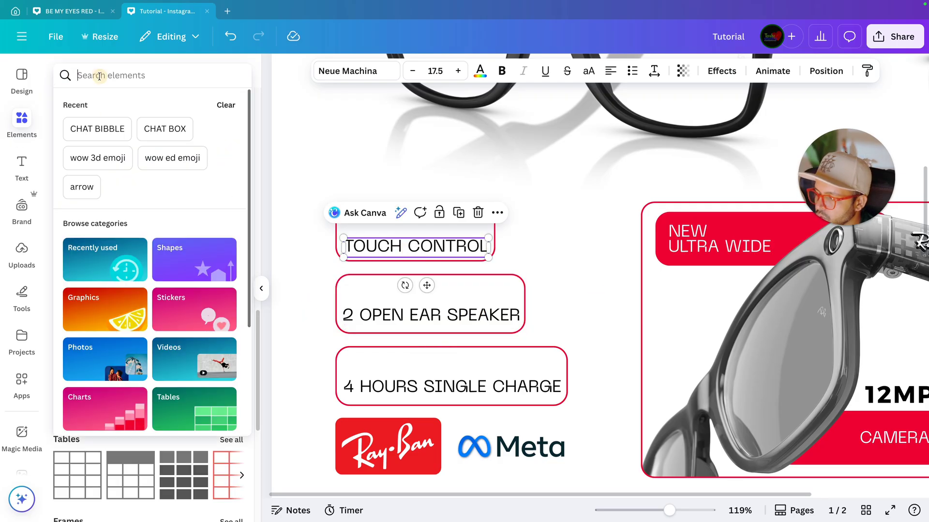
{"action": "type", "text": "TOUCH SCREEN"}
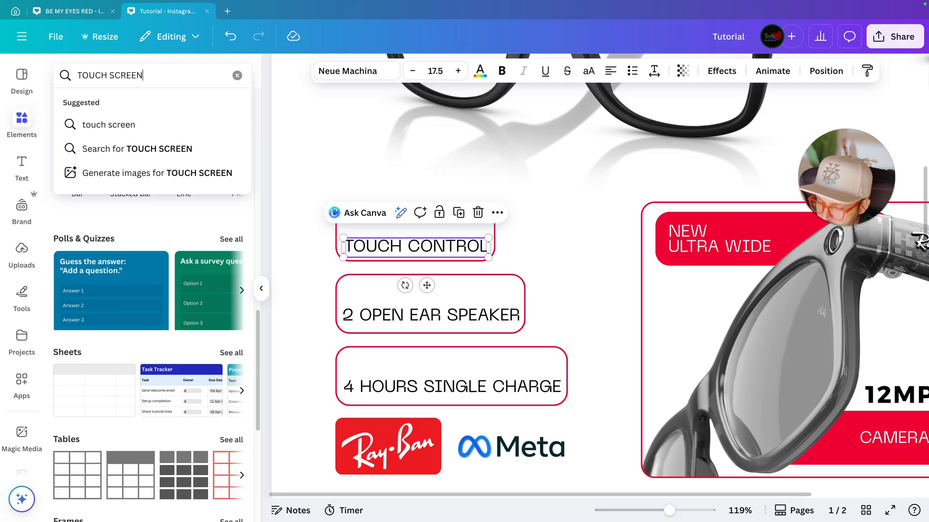
{"action": "key", "text": "Return"}
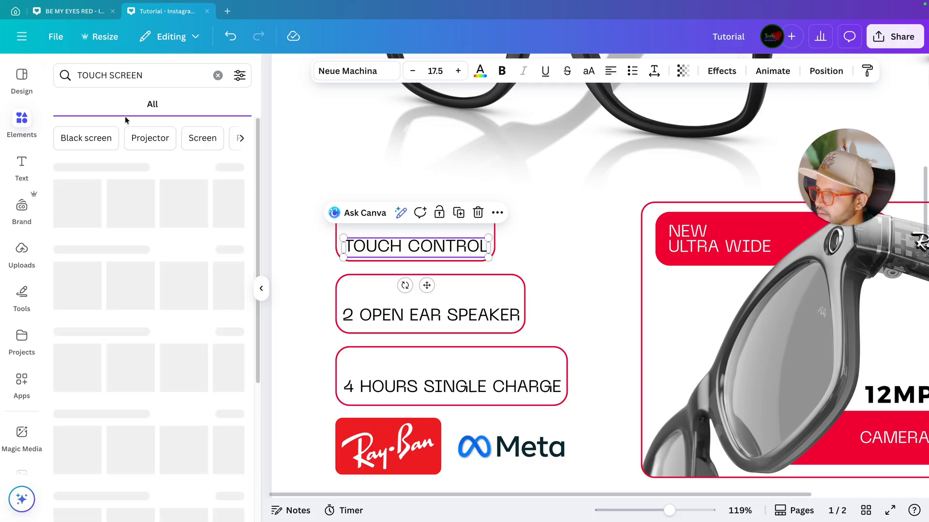
{"action": "left_click", "coordinate": [229, 170]}
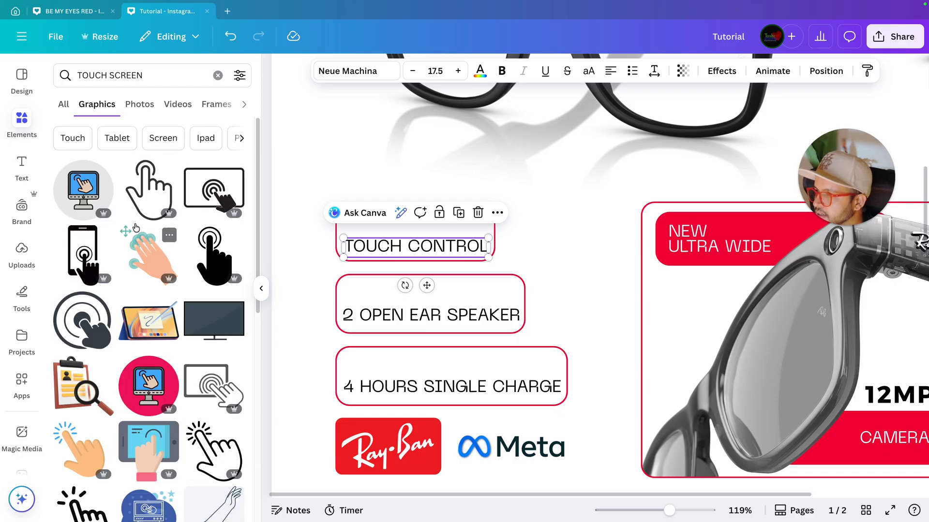
Add the outlined pointing-hand graphic from the touch screen results and recolour it black
{"action": "left_click", "coordinate": [134, 197]}
{"action": "left_click_drag", "start_coordinate": [621, 243], "coordinate": [506, 358]}
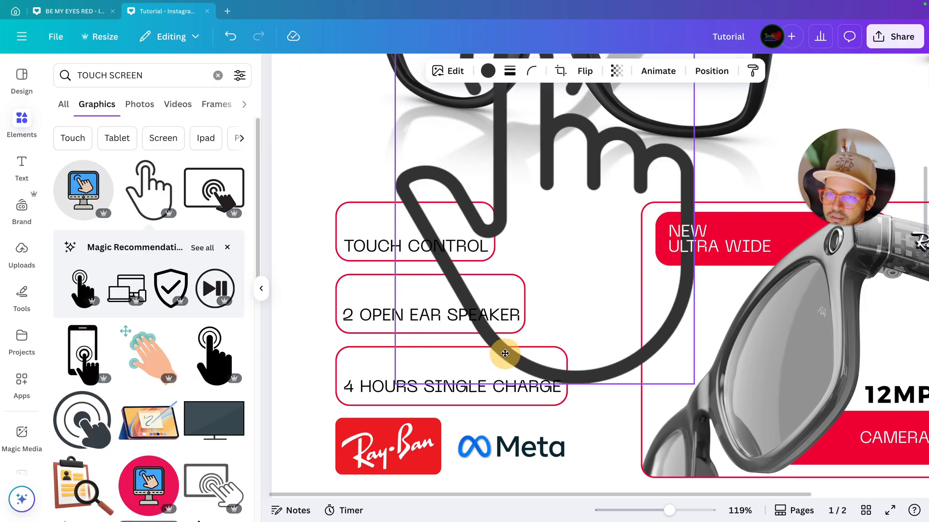
{"action": "left_click", "coordinate": [476, 73]}
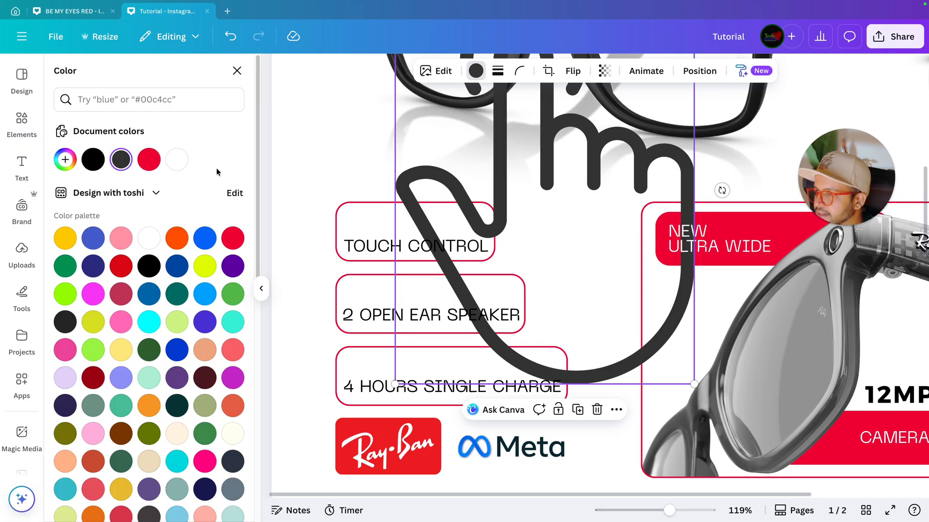
{"action": "left_click", "coordinate": [93, 159]}
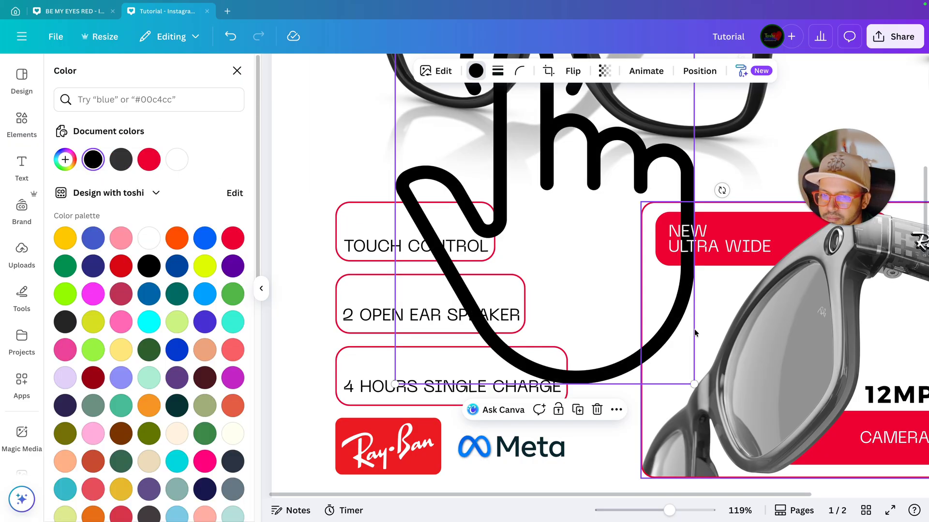
Shrink the hand icon, rotate it so the finger points right, and place it above "TOUCH CONTROL" inside its box
{"action": "left_click_drag", "start_coordinate": [694, 385], "coordinate": [445, 156]}
{"action": "left_click_drag", "start_coordinate": [415, 117], "coordinate": [462, 346]}
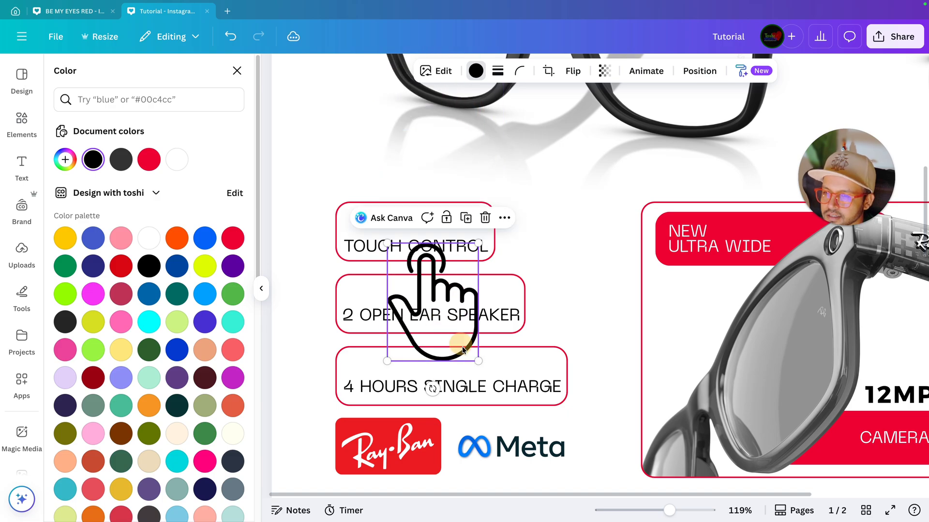
{"action": "left_click_drag", "start_coordinate": [432, 388], "coordinate": [349, 304]}
{"action": "left_click_drag", "start_coordinate": [492, 346], "coordinate": [362, 225]}
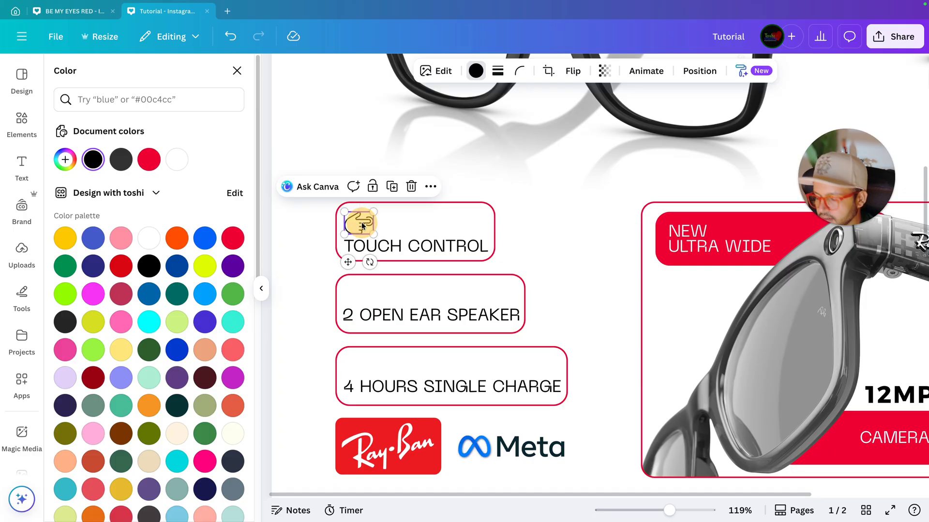
{"action": "left_click", "coordinate": [307, 263]}
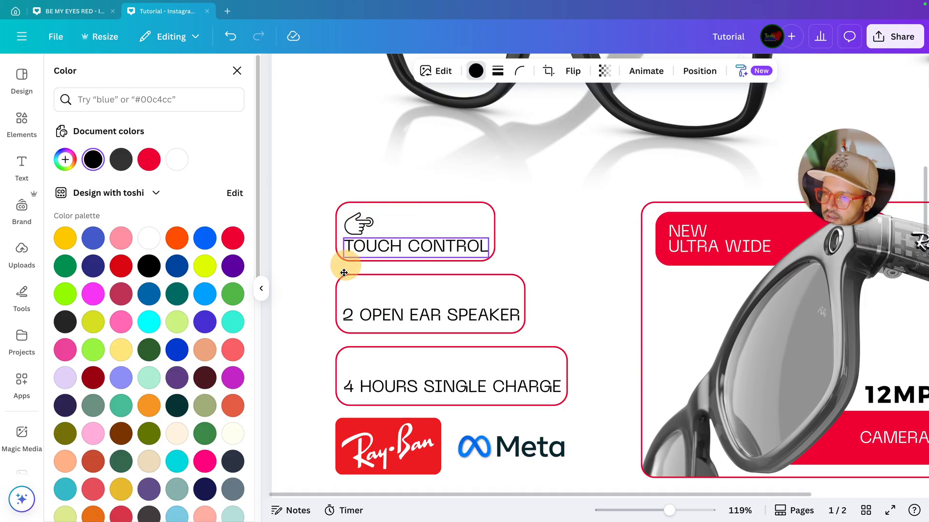
Nudge the hand icon and the "TOUCH CONTROL" text up together to centre them vertically in their box
{"action": "left_click", "coordinate": [406, 249]}
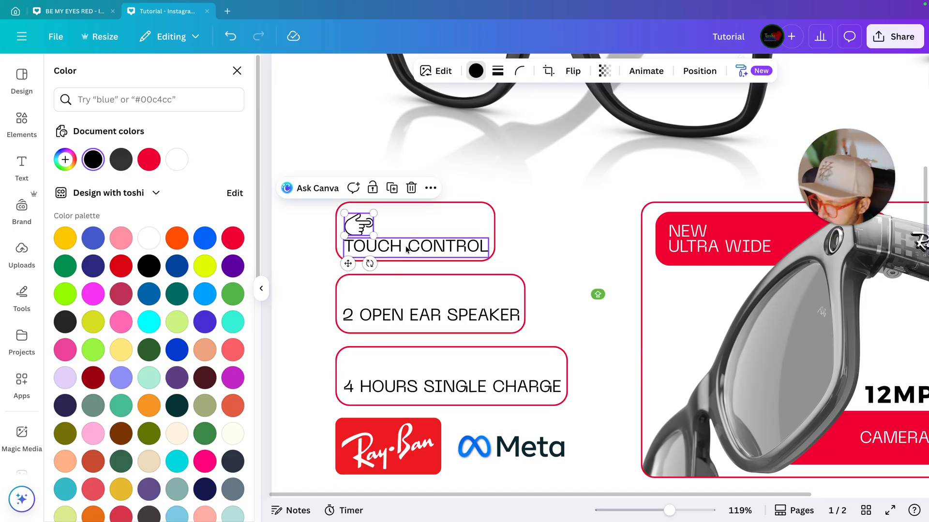
{"action": "left_click", "coordinate": [406, 249], "text": "shift"}
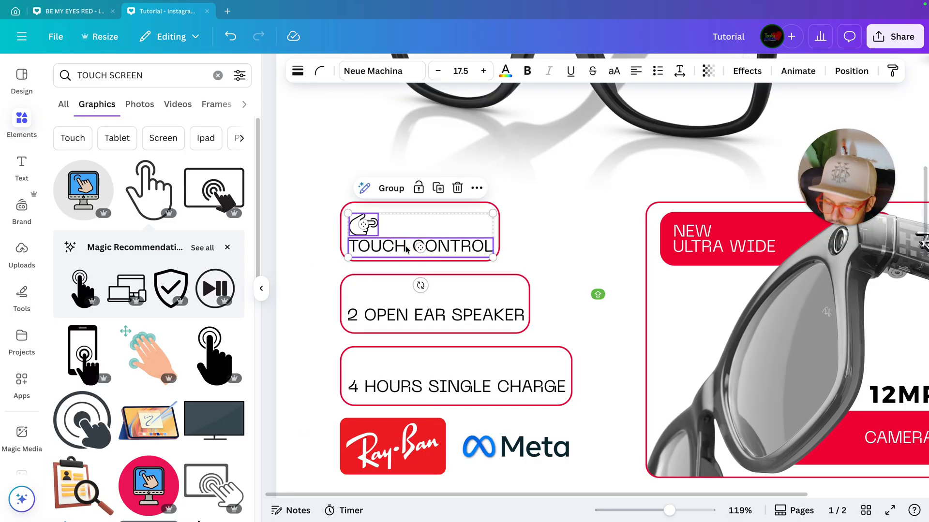
{"action": "key", "text": "Up"}
{"action": "key", "text": "Up"}
{"action": "key", "text": "Up"}
{"action": "key", "text": "Up"}
{"action": "key", "text": "Up"}
{"action": "key", "text": "Up"}
{"action": "key", "text": "Up"}
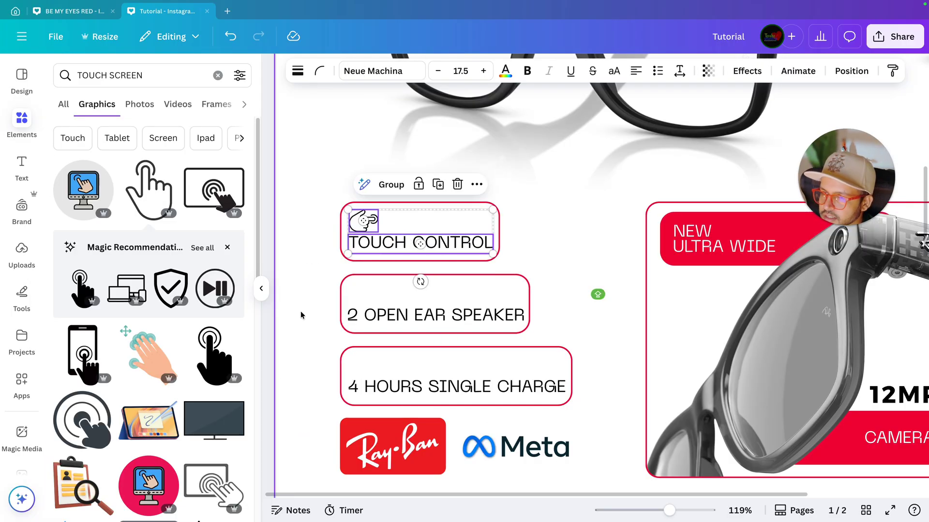
{"action": "left_click", "coordinate": [321, 317]}
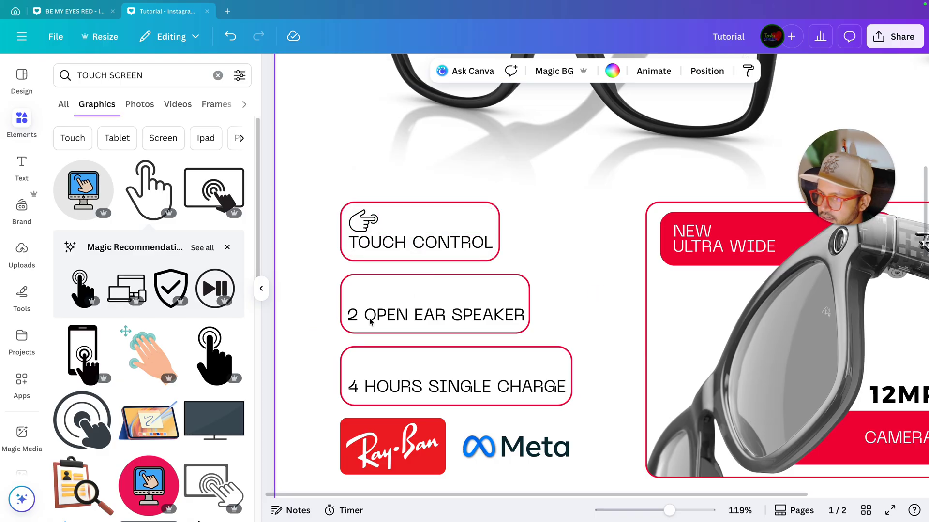
Search the elements library for "SPEAKER" and add the outlined black speaker icon with sound waves
{"action": "left_click", "coordinate": [161, 81]}
{"action": "key", "text": "super+a"}
{"action": "key", "text": "BackSpace"}
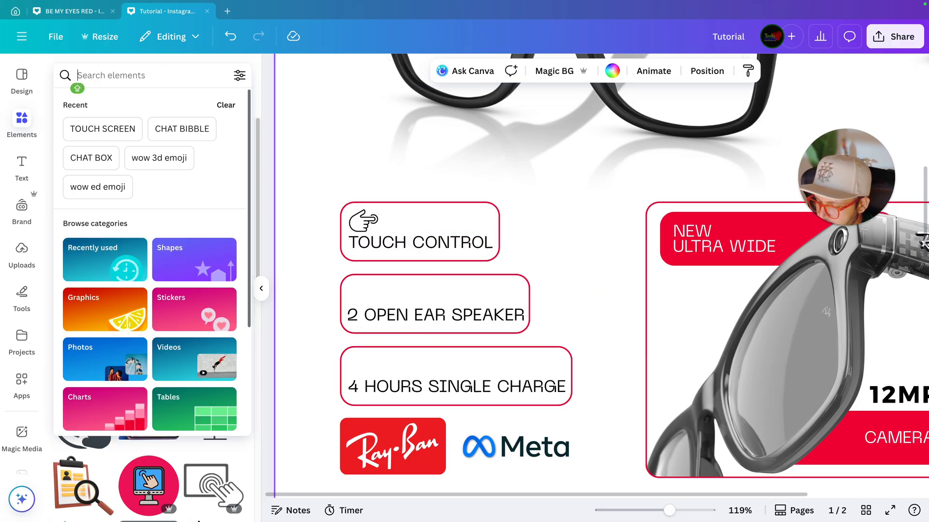
{"action": "type", "text": "SPEAKER"}
{"action": "key", "text": "Return"}
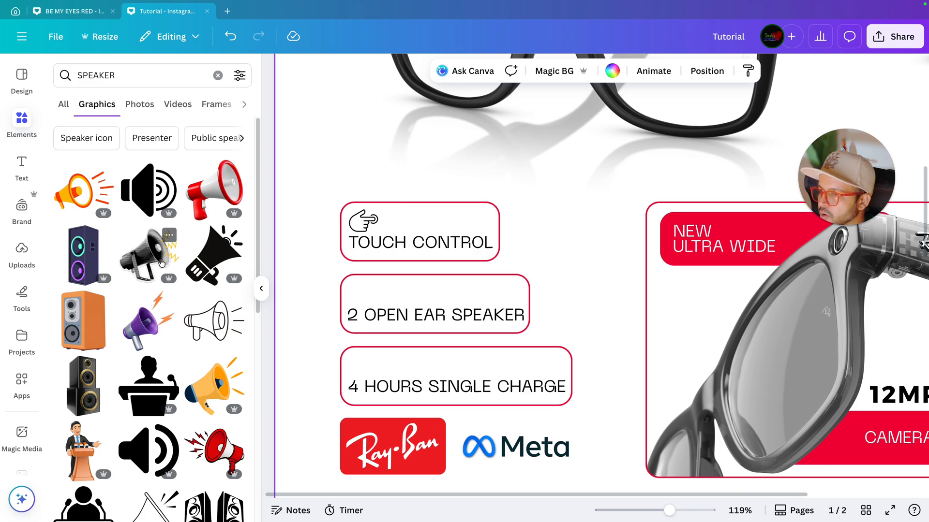
{"action": "scroll", "coordinate": [161, 263], "scroll_direction": "down", "scroll_amount": 8}
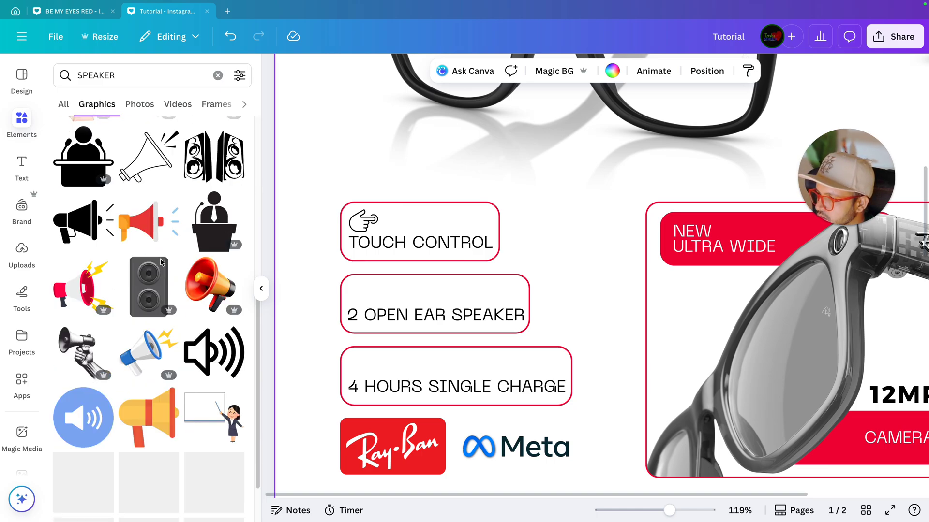
{"action": "left_click", "coordinate": [208, 346]}
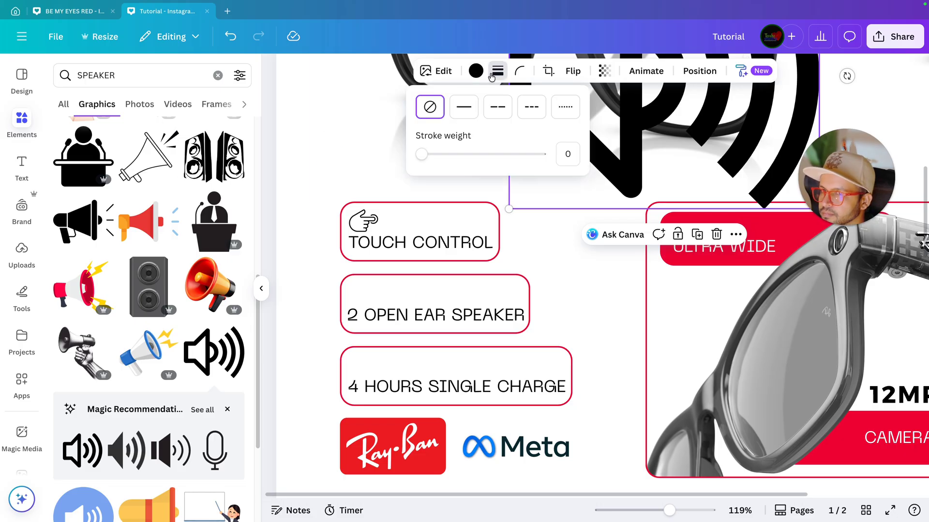
Shrink the speaker icon, place it above "2 OPEN EAR SPEAKER" in its box, and fine-tune the icon and text together
{"action": "left_click", "coordinate": [475, 71]}
{"action": "left_click_drag", "start_coordinate": [677, 182], "coordinate": [552, 366]}
{"action": "left_click_drag", "start_coordinate": [692, 128], "coordinate": [380, 312]}
{"action": "left_click", "coordinate": [379, 312], "text": "shift"}
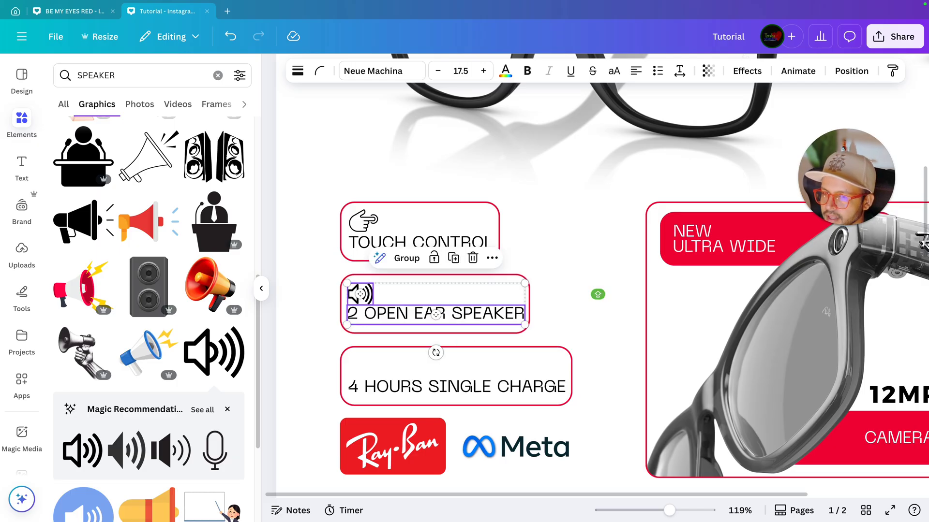
Search the elements library for "BATTERY" and add the black outlined battery graphic with a lightning bolt
{"action": "left_click", "coordinate": [180, 75]}
{"action": "double_click", "coordinate": [180, 75]}
{"action": "key", "text": "BackSpace"}
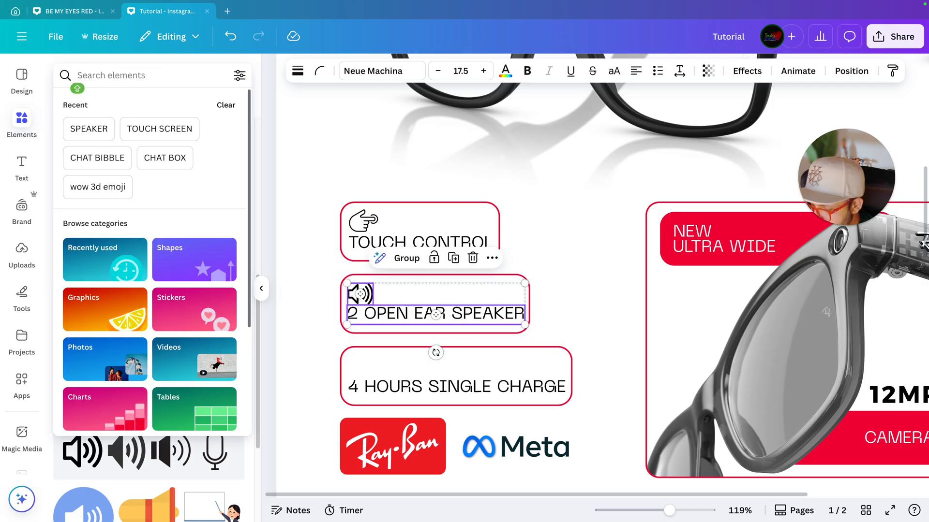
{"action": "type", "text": "BATTERY"}
{"action": "key", "text": "Return"}
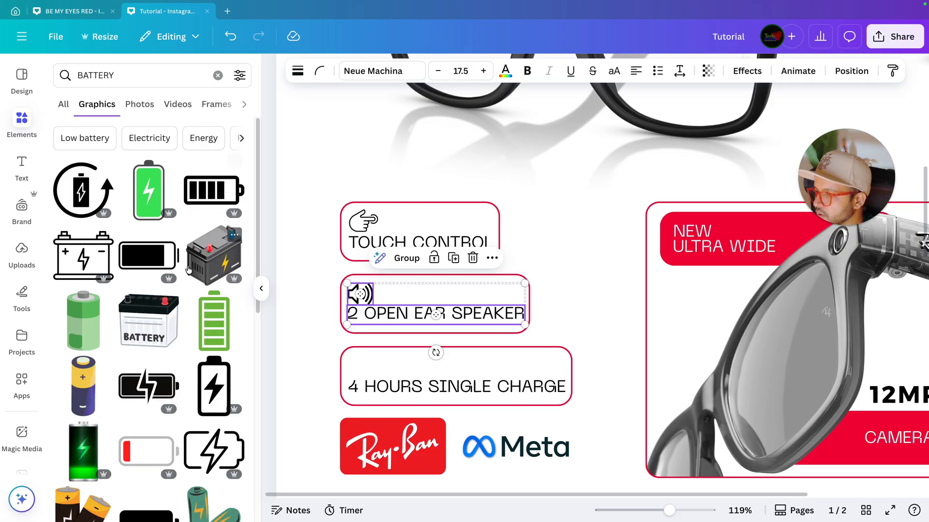
{"action": "scroll", "coordinate": [188, 270], "scroll_direction": "down", "scroll_amount": 2}
{"action": "left_click_drag", "start_coordinate": [201, 323], "coordinate": [534, 311]}
Turn the battery icon on its side, shrink it, and place it above "4 HOURS SINGLE CHARGE" inside its box
{"action": "left_click_drag", "start_coordinate": [619, 142], "coordinate": [508, 259]}
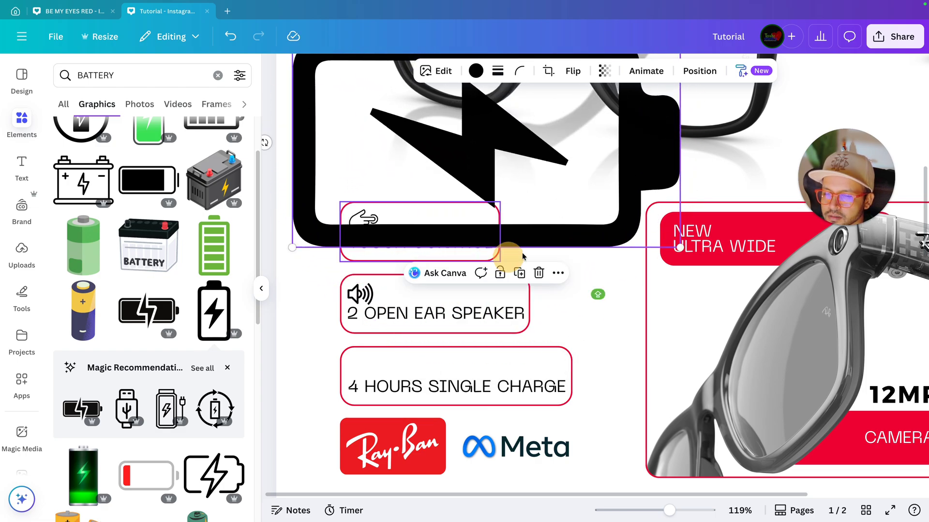
{"action": "left_click_drag", "start_coordinate": [678, 248], "coordinate": [553, 174]}
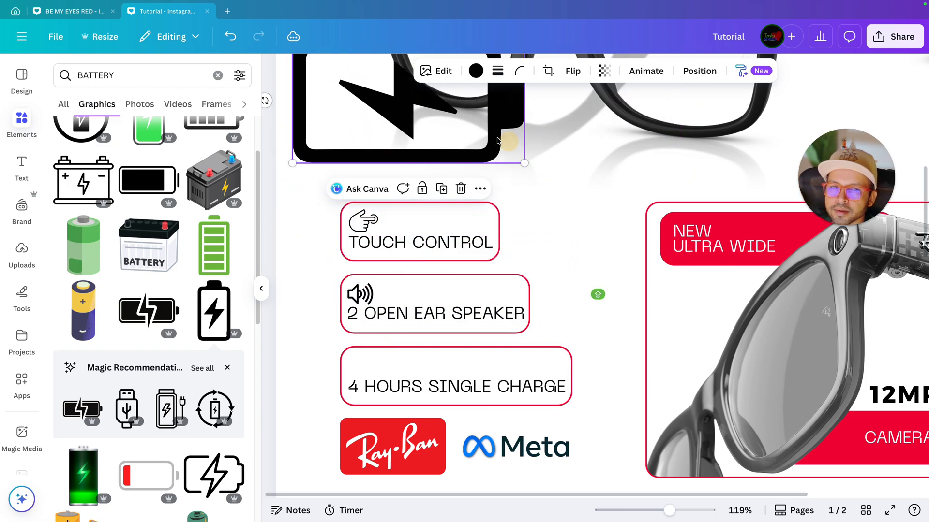
{"action": "left_click_drag", "start_coordinate": [471, 150], "coordinate": [497, 379]}
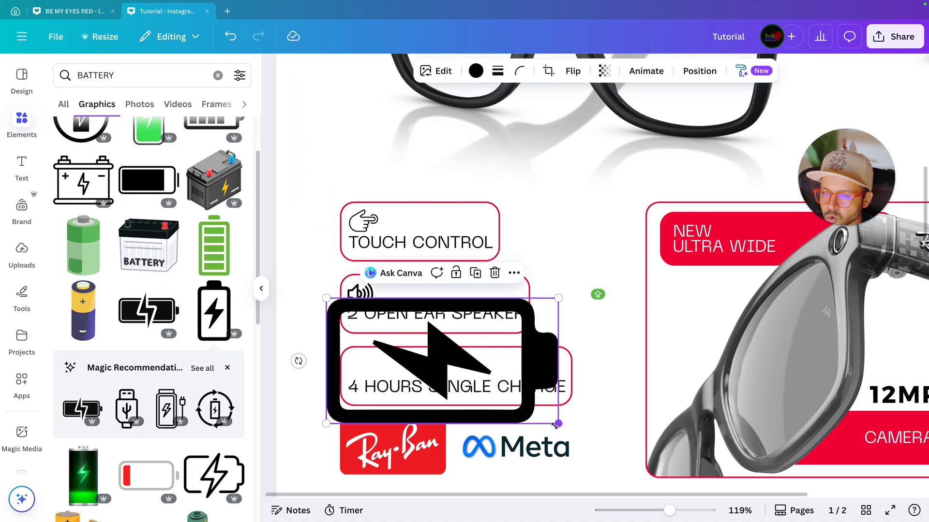
{"action": "left_click_drag", "start_coordinate": [559, 383], "coordinate": [369, 390]}
{"action": "left_click", "coordinate": [299, 400]}
{"action": "scroll", "coordinate": [298, 400], "scroll_direction": "up", "scroll_amount": 3}
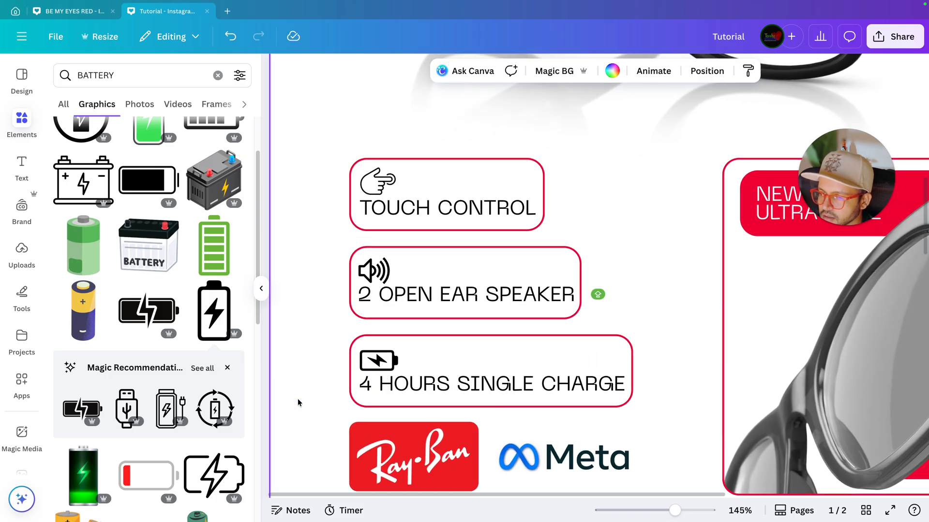
Adjust the battery icon and the "4 HOURS SINGLE CHARGE" text together so they sit vertically centred in their box
{"action": "left_click", "coordinate": [435, 374]}
{"action": "left_click", "coordinate": [394, 360], "text": "shift"}
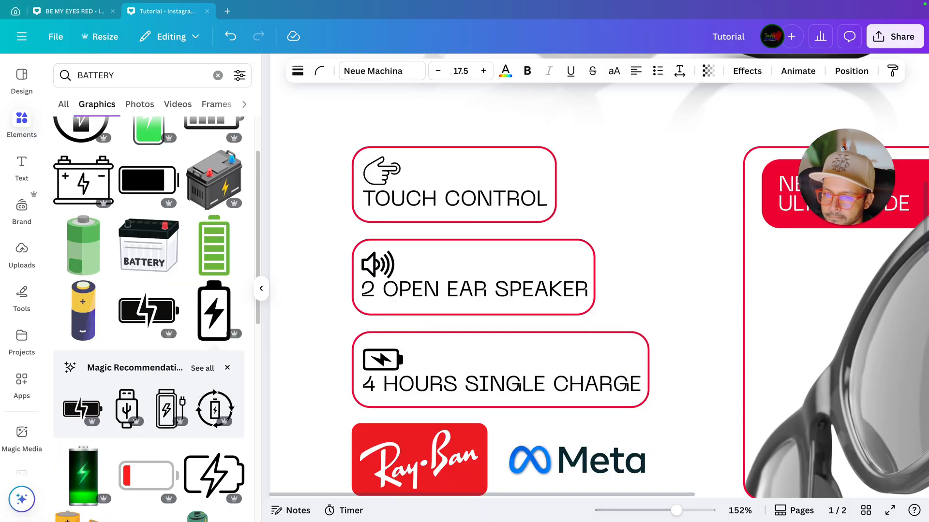
{"action": "scroll", "coordinate": [301, 364], "scroll_direction": "down", "scroll_amount": 3}
{"action": "scroll", "coordinate": [329, 347], "scroll_direction": "down", "scroll_amount": 5}
{"action": "left_click", "coordinate": [324, 346]}
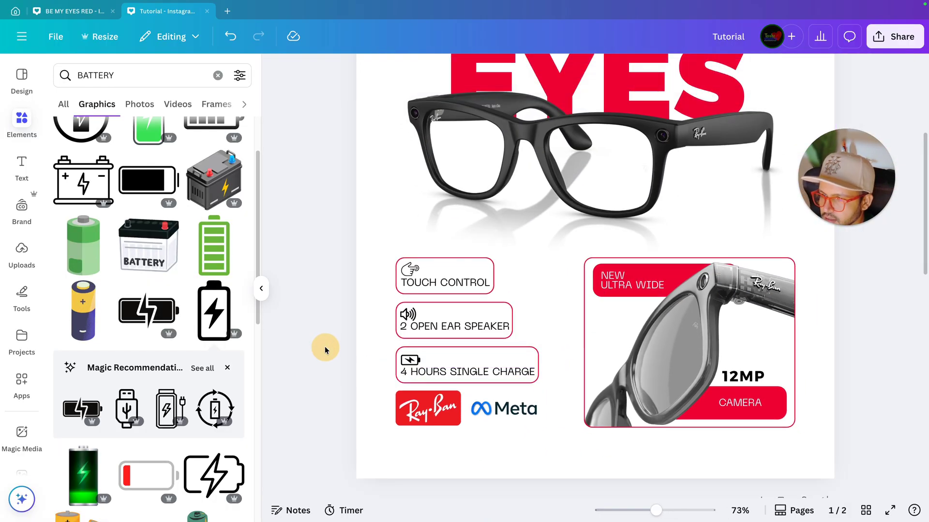
Delete page 2 from the design and bring the whole finished post into view
{"action": "scroll", "coordinate": [324, 350], "scroll_direction": "down", "scroll_amount": 2}
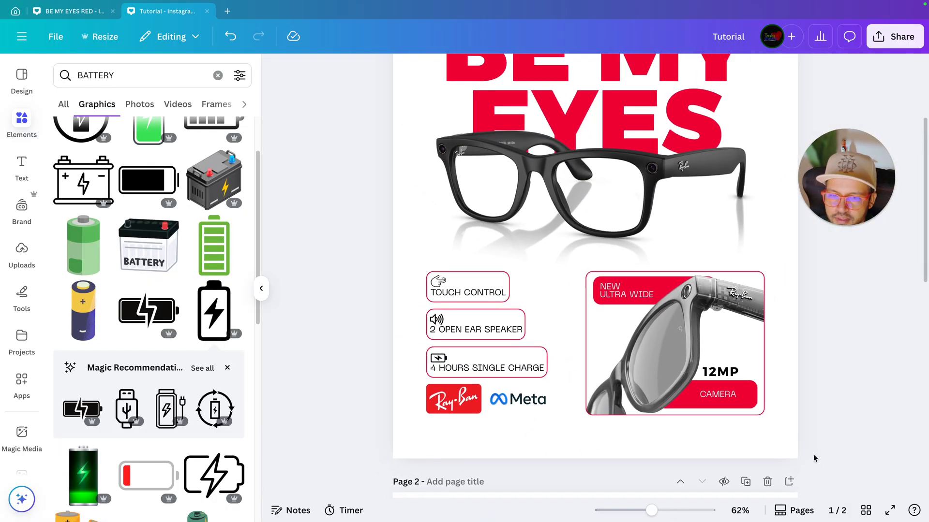
{"action": "left_click", "coordinate": [767, 481]}
{"action": "scroll", "coordinate": [805, 414], "scroll_direction": "down", "scroll_amount": 3}
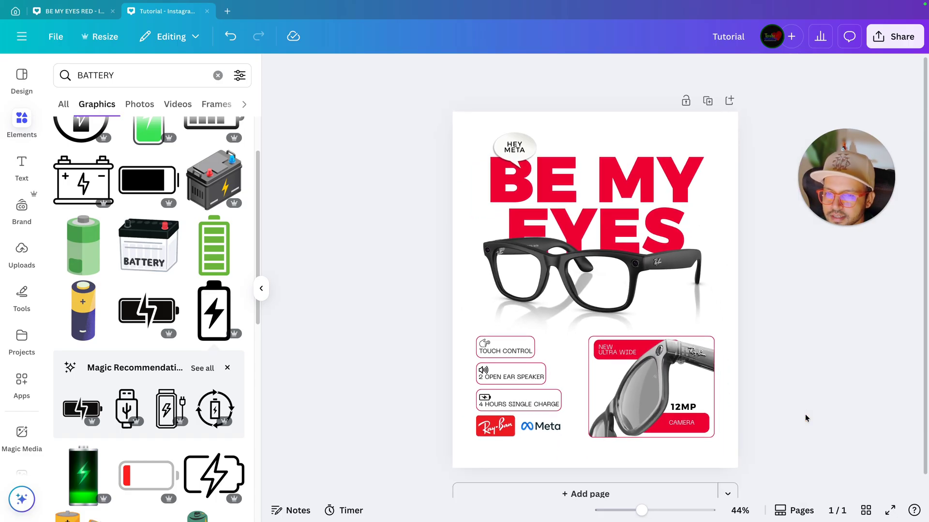
{"action": "scroll", "coordinate": [805, 414], "scroll_direction": "up", "scroll_amount": 1}
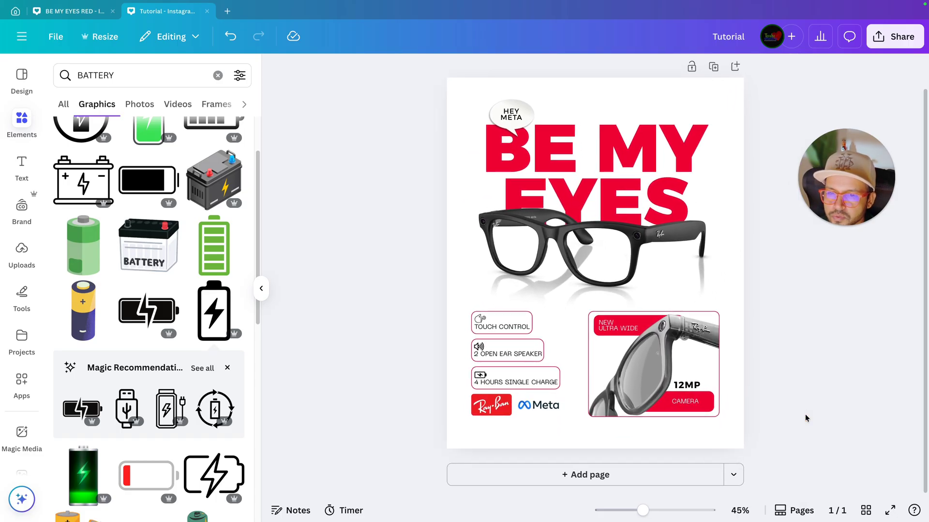